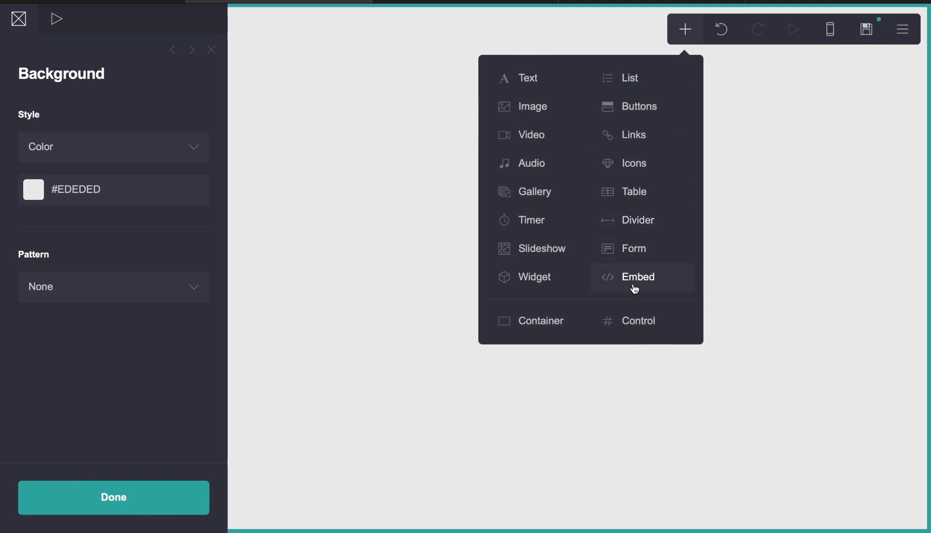
- Add an Embed element of type Code to the blank page and activate its code for editing
click(634, 279)
scroll(131, 299, down, 5)
click(105, 398)
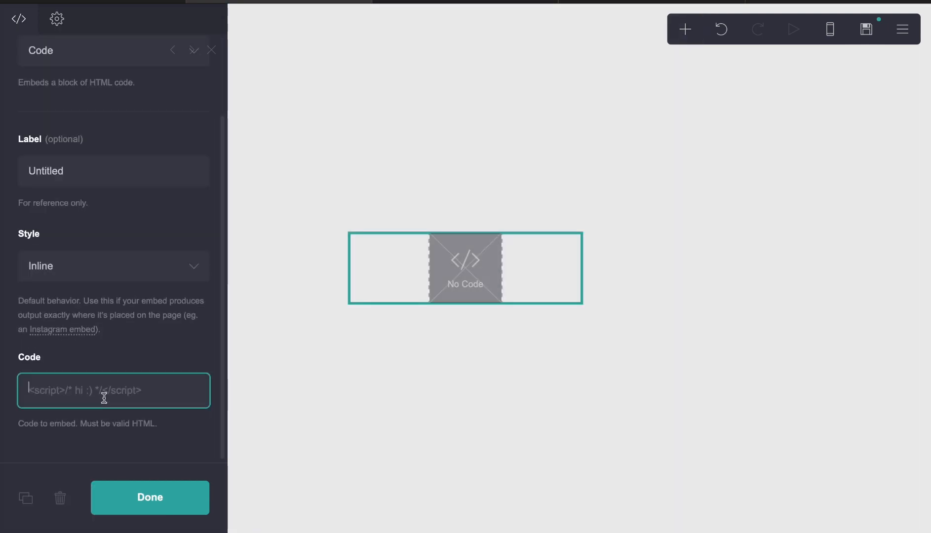
text(lol)
key(BackSpace)
key(BackSpace)
key(BackSpace)
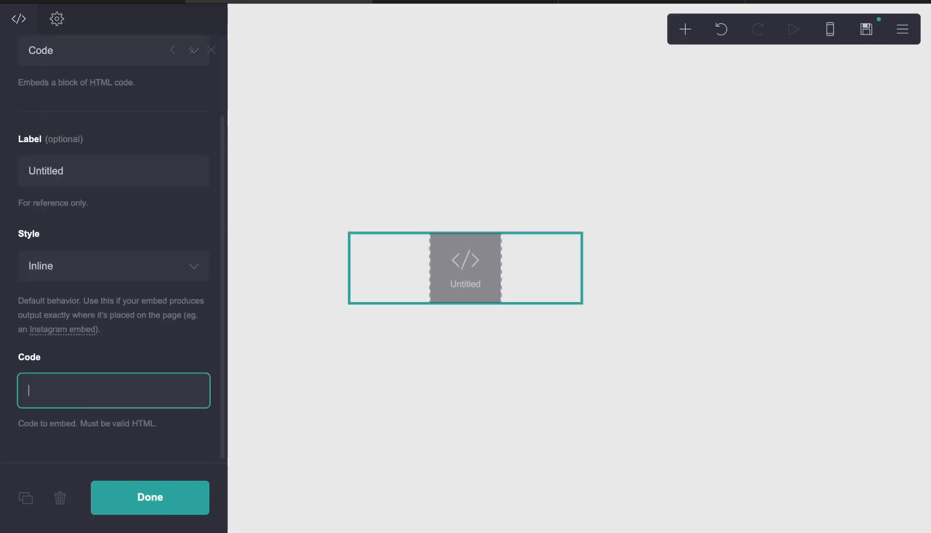
- Label the embed "name" and paste in the complete wobbly text script copied from the Tryit Editor
double_click(114, 176)
text(name)
click(77, 387)
scroll(77, 387, up, 1)
click(98, 2)
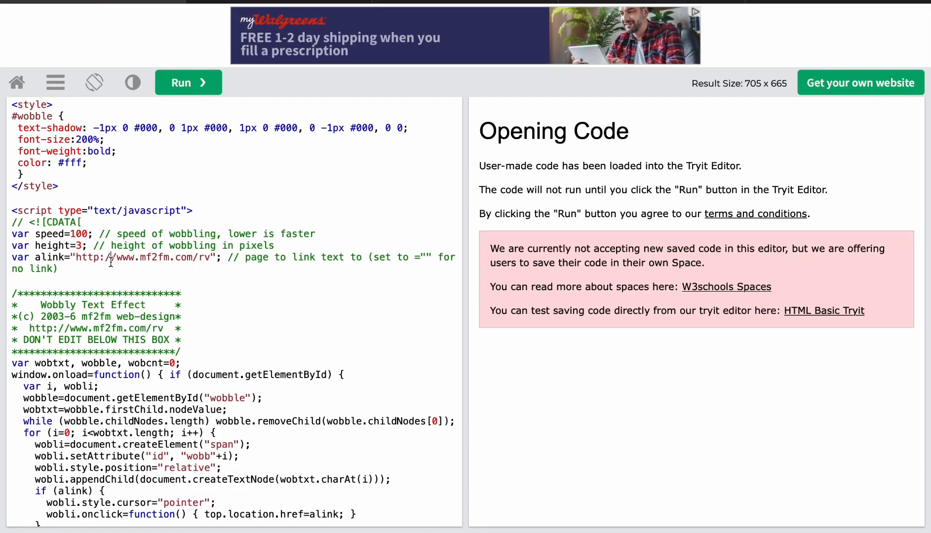
key(ctrl+a)
click(300, 3)
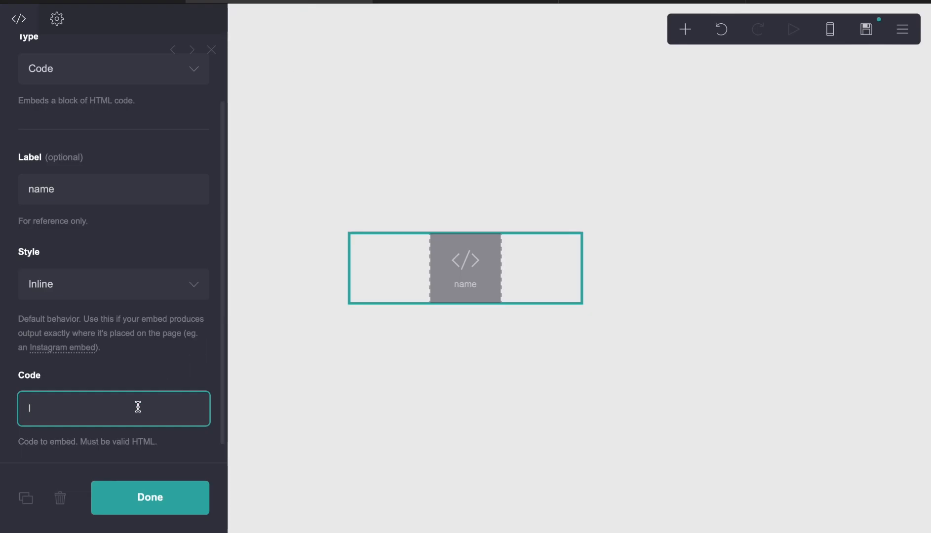
key(ctrl+v)
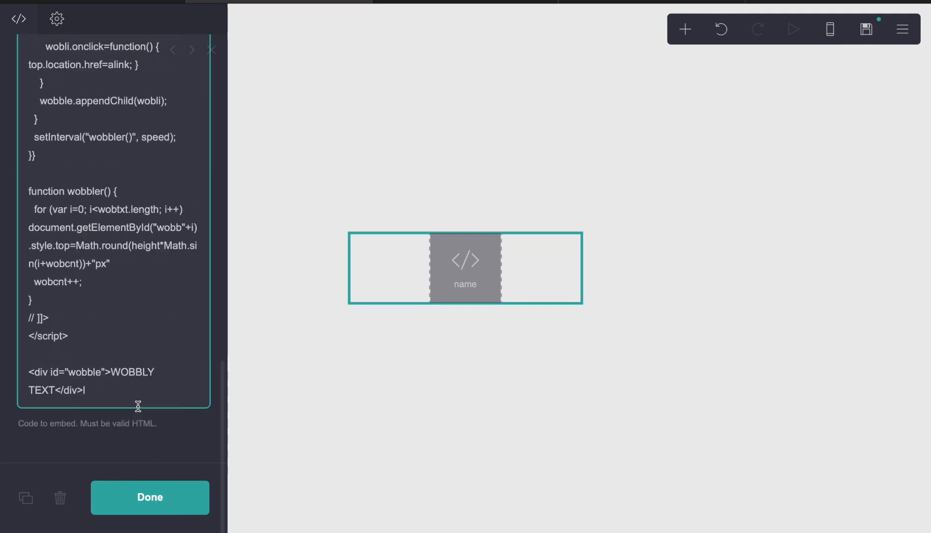
- Replace WOBBLY TEXT in the wobble div with the display name in capitals, followed by " . . ." and a symbol
drag(112, 374, 54, 394)
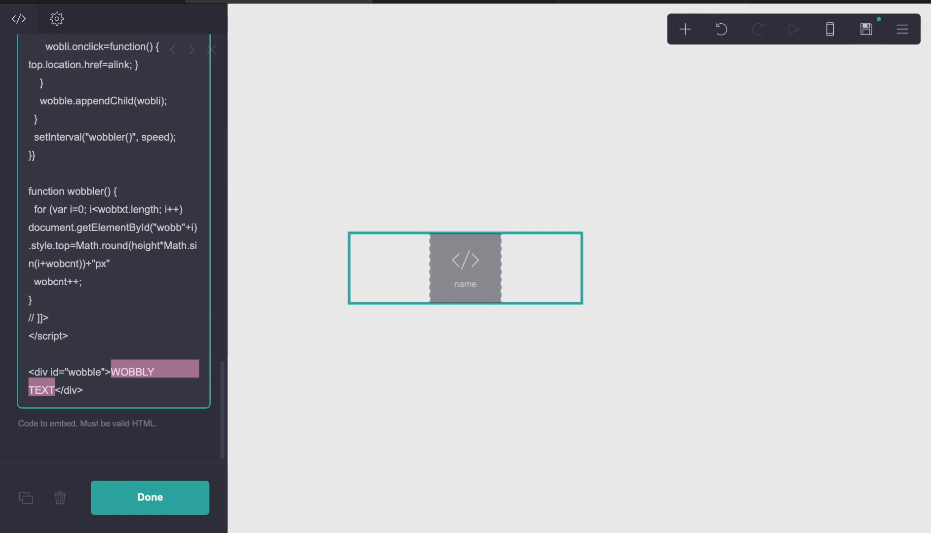
text(RITI)
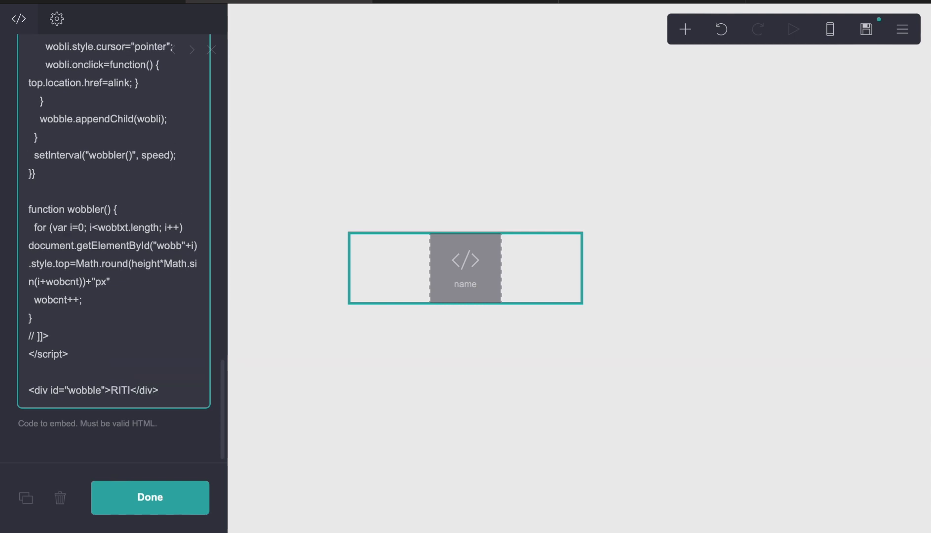
text( . . .)
key(ctrl+super+space)
click(89, 190)
- Delete the text-shadow declaration from the #wobble style in the embed's code
scroll(94, 195, up, 15)
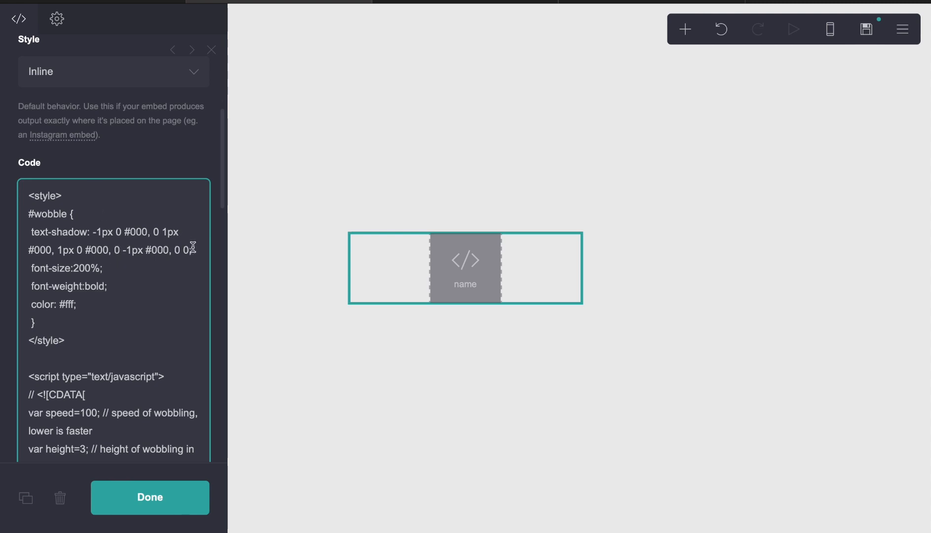
drag(193, 251, 30, 232)
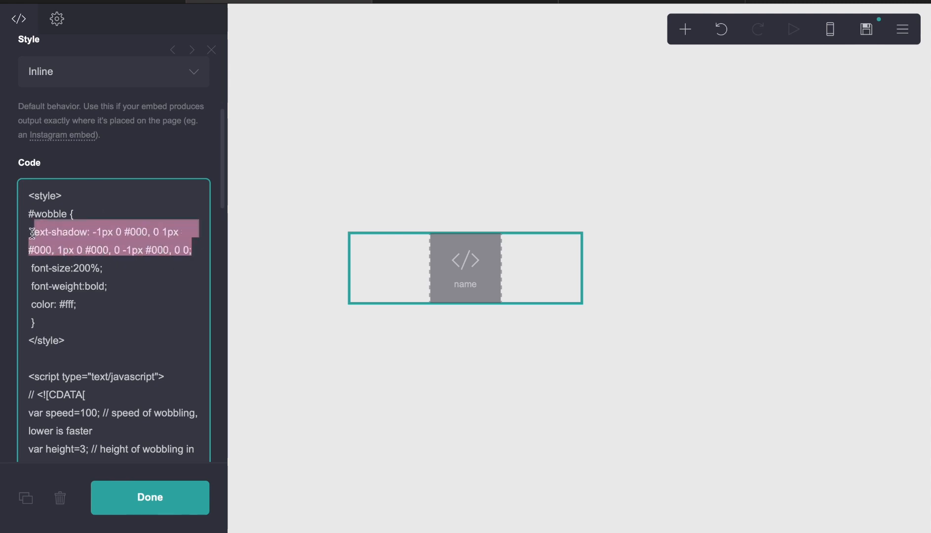
key(BackSpace)
key(BackSpace)
click(455, 456)
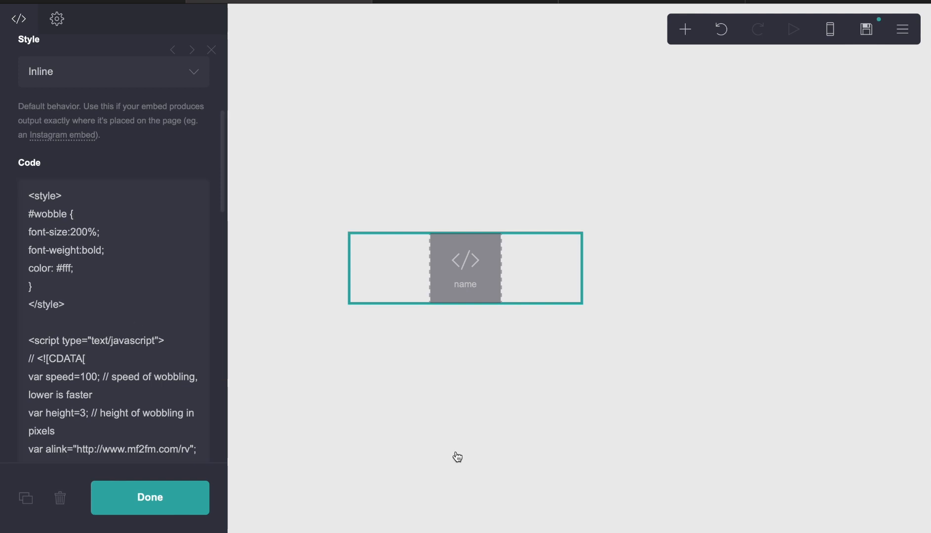
- Add the declaration "text-align: left;" after the color line of the #wobble style in the embed
click(485, 268)
scroll(116, 361, down, 12)
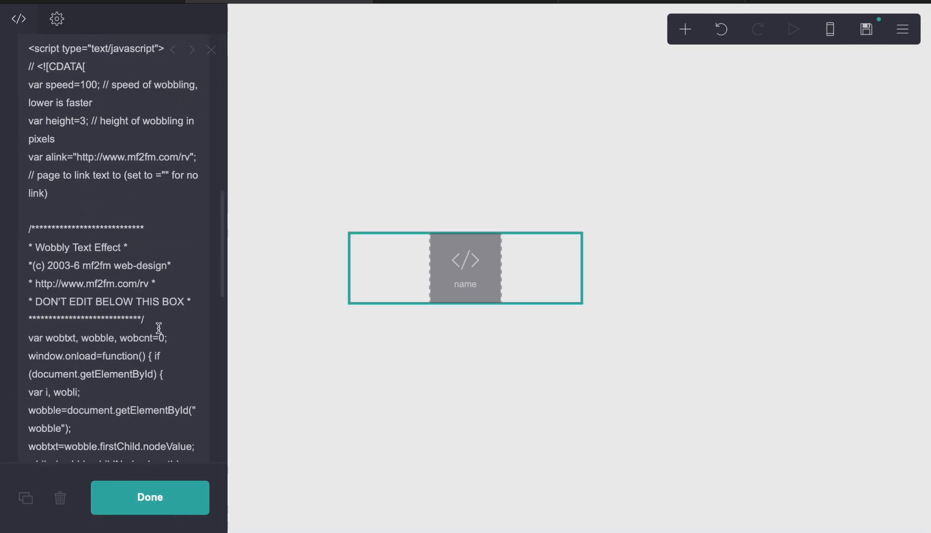
scroll(158, 328, up, 5)
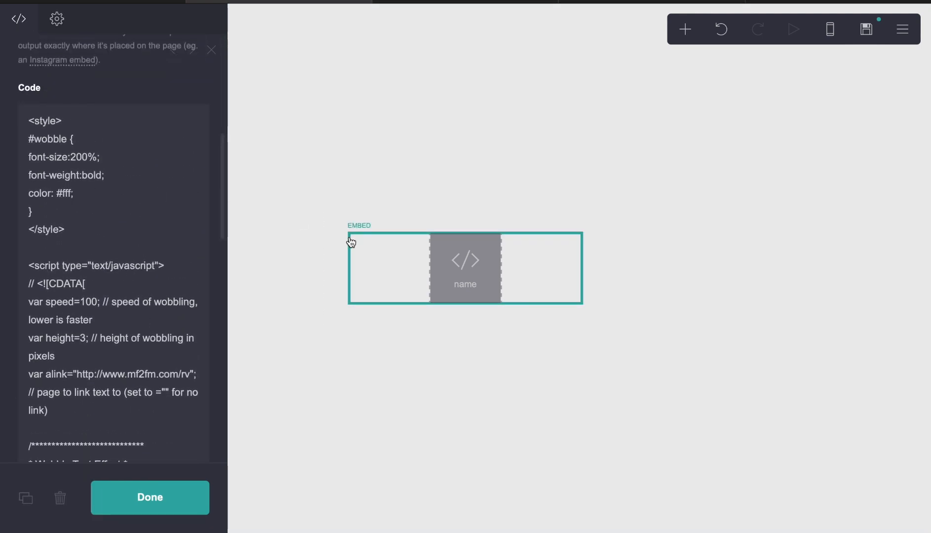
click(515, 197)
click(499, 262)
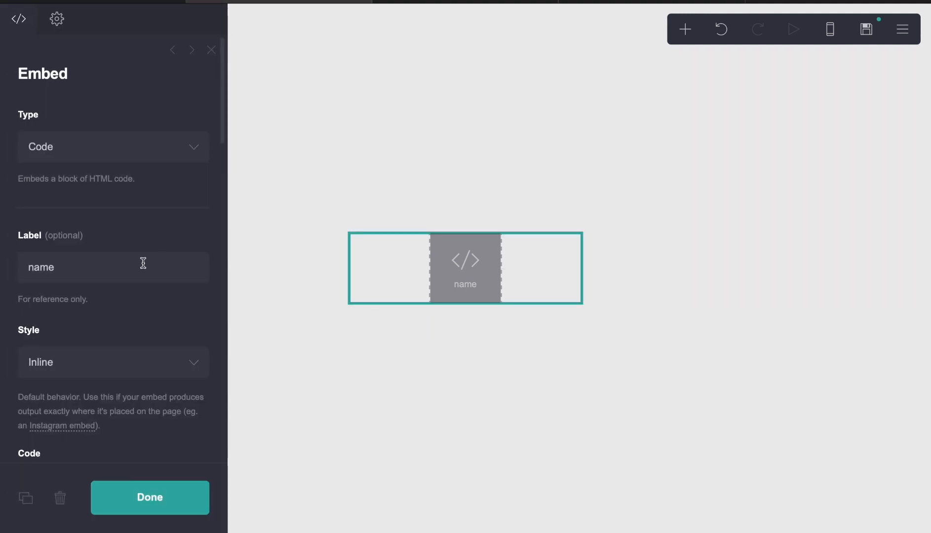
scroll(140, 264, down, 7)
click(131, 241)
key(Return)
text(tex)
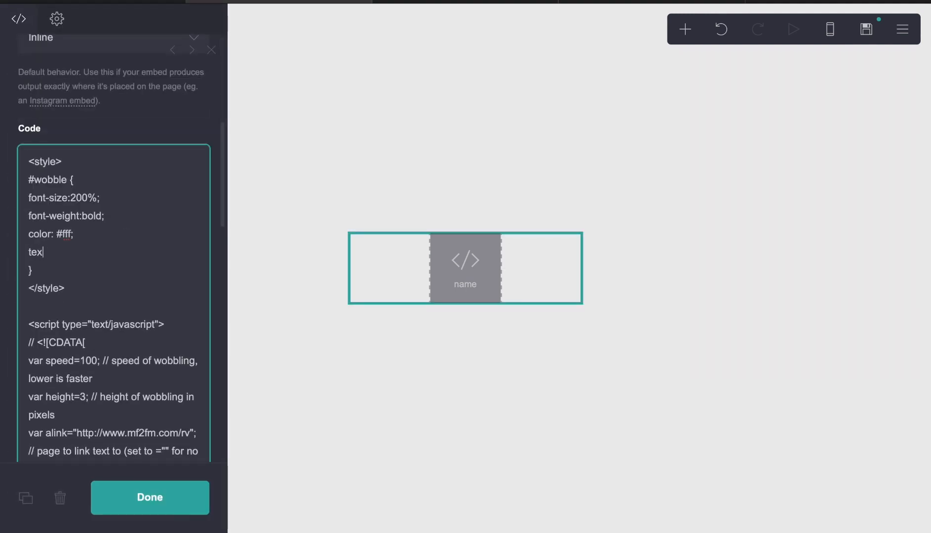
text(t-align: left;)
- Set the font-size of the #wobble style to 4em and close the embed's settings
drag(100, 197, 72, 197)
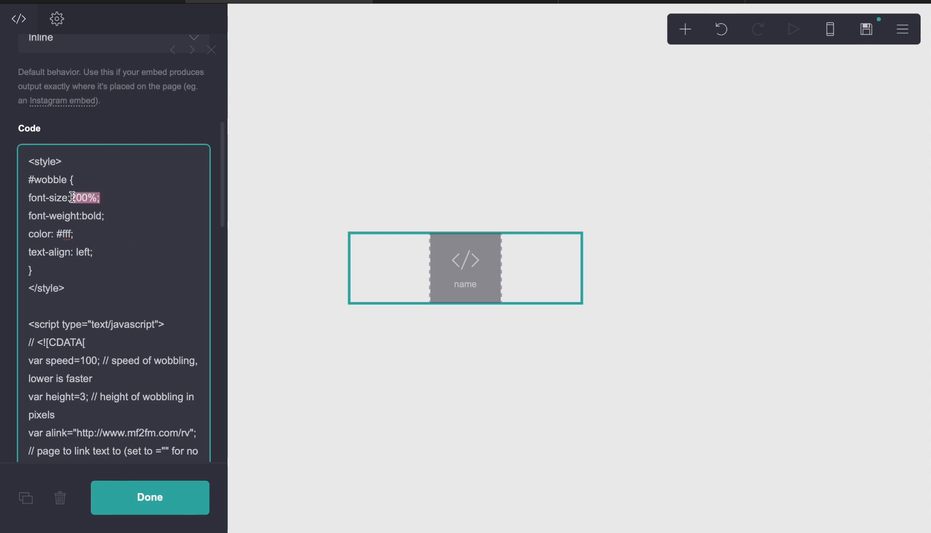
text(4em)
click(684, 46)
- Reduce the page's contents spacing to 0.25
click(903, 29)
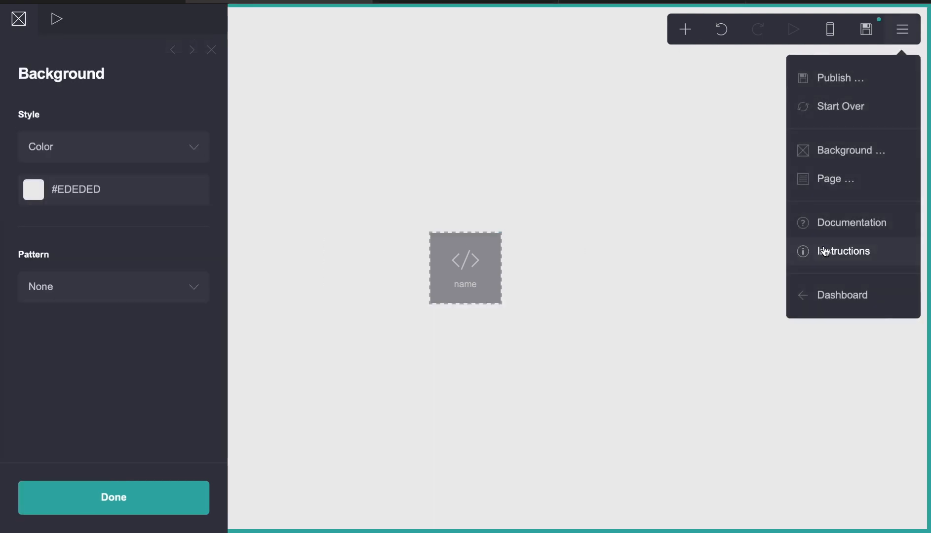
click(840, 189)
scroll(148, 365, down, 6)
scroll(132, 356, down, 2)
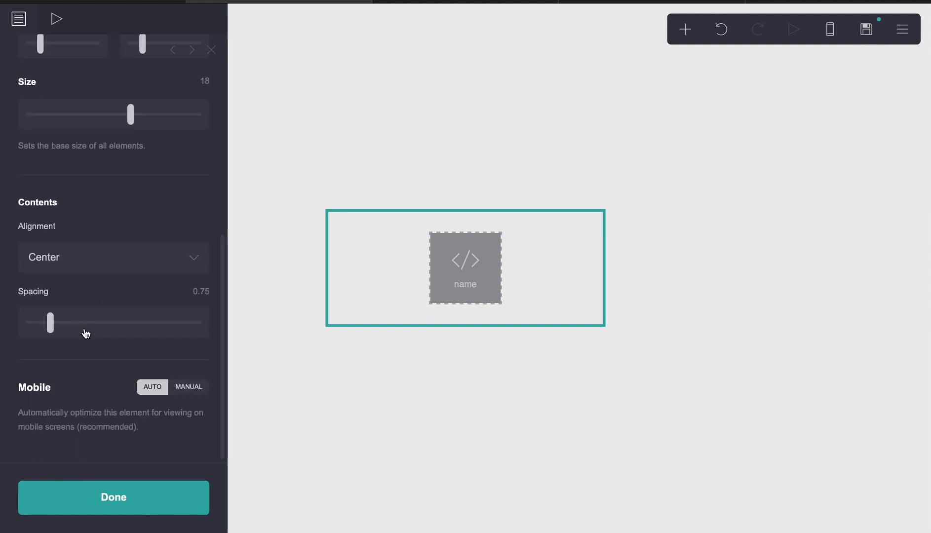
drag(50, 322, 36, 322)
- Add a container below the embed and set its vertical and horizontal padding to 0.25
click(686, 29)
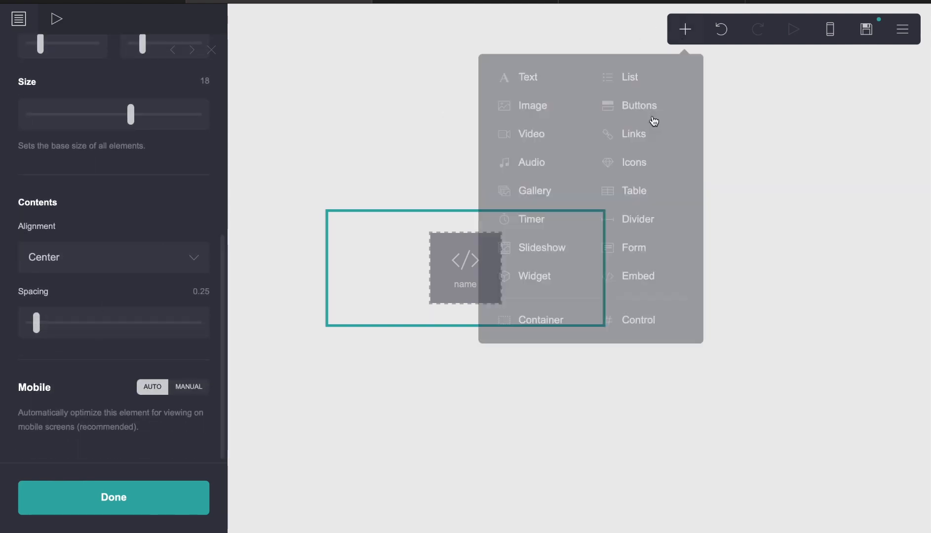
click(557, 324)
click(61, 30)
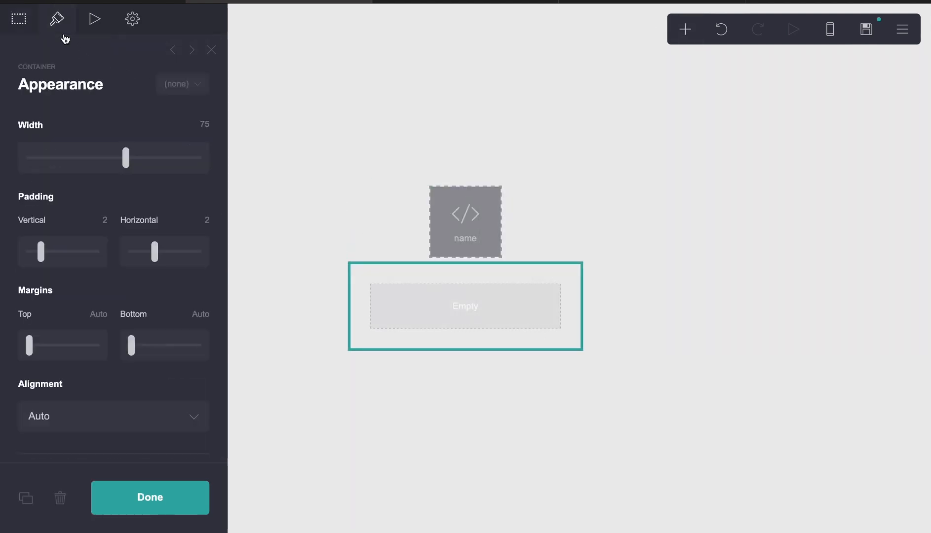
click(105, 220)
text(.25)
key(Return)
click(203, 218)
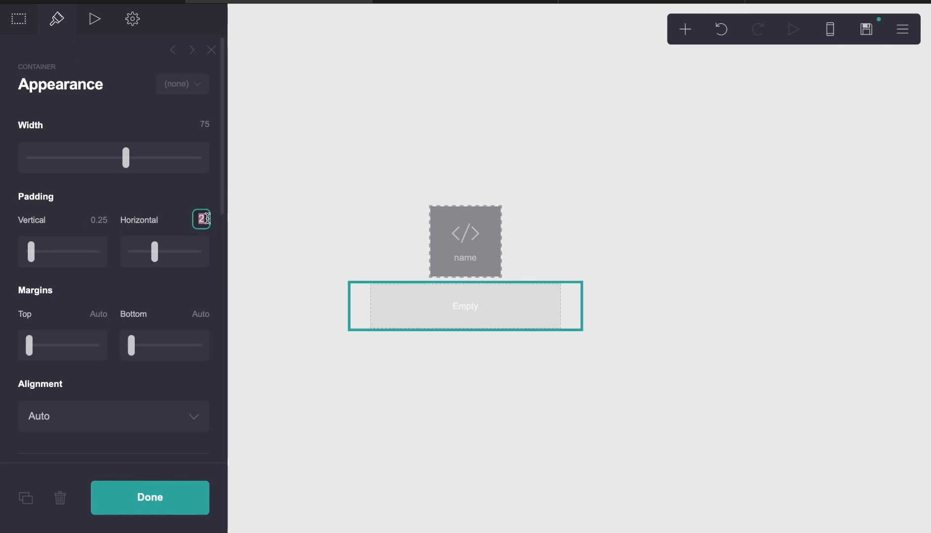
text(.25)
key(Return)
- Give the container an image background and upload "wonyooo my love.jpeg" from Downloads
scroll(147, 228, down, 5)
scroll(146, 229, down, 5)
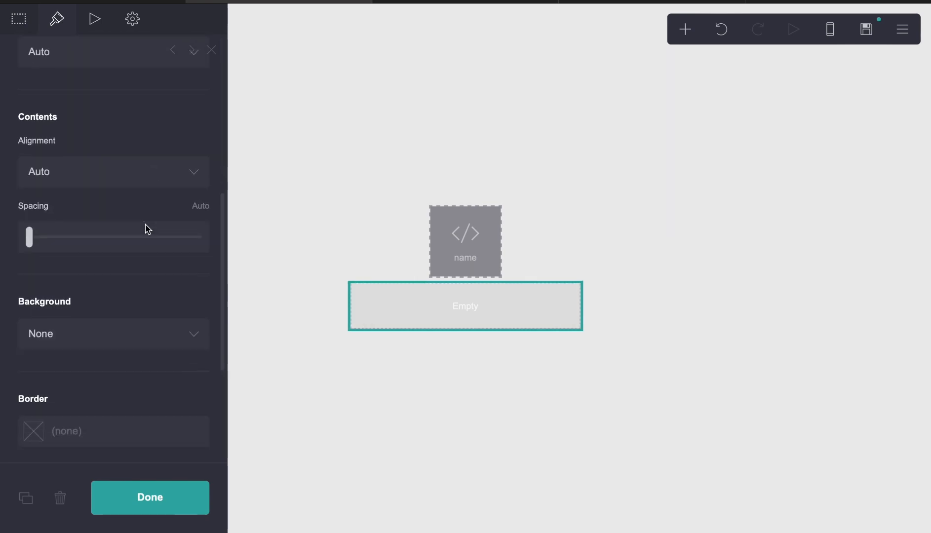
click(127, 199)
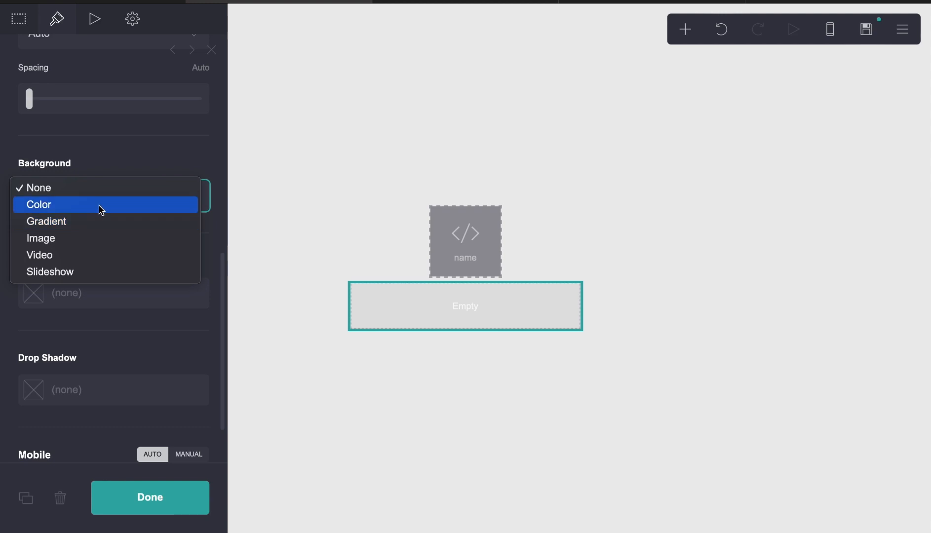
click(97, 240)
click(98, 252)
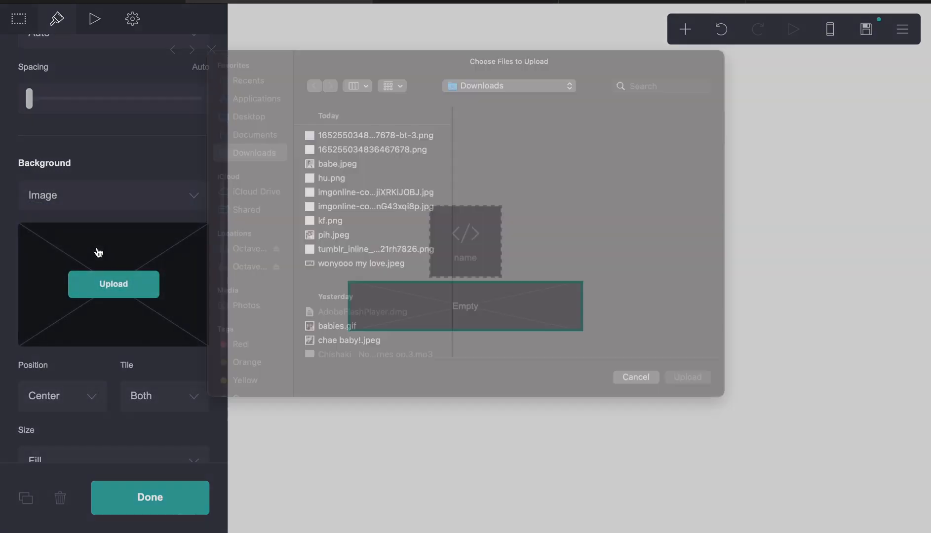
click(346, 282)
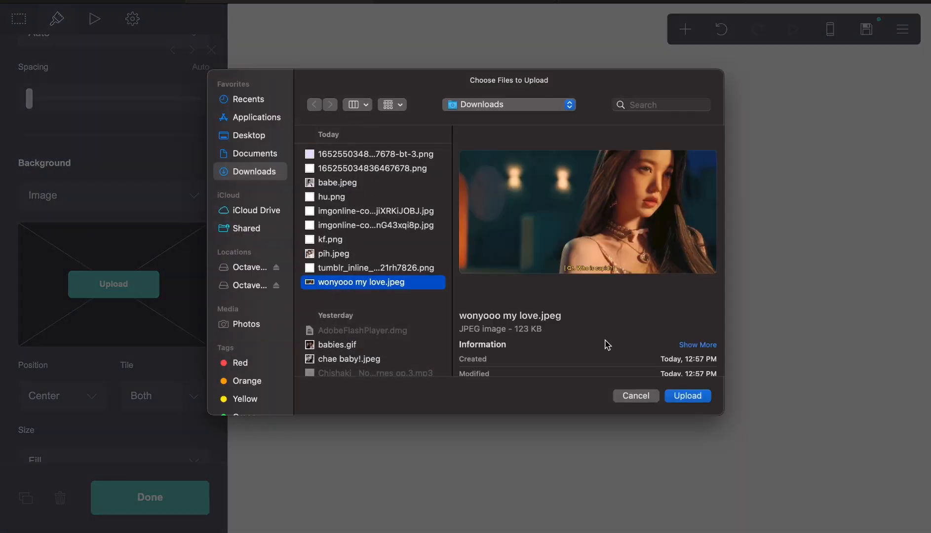
click(693, 401)
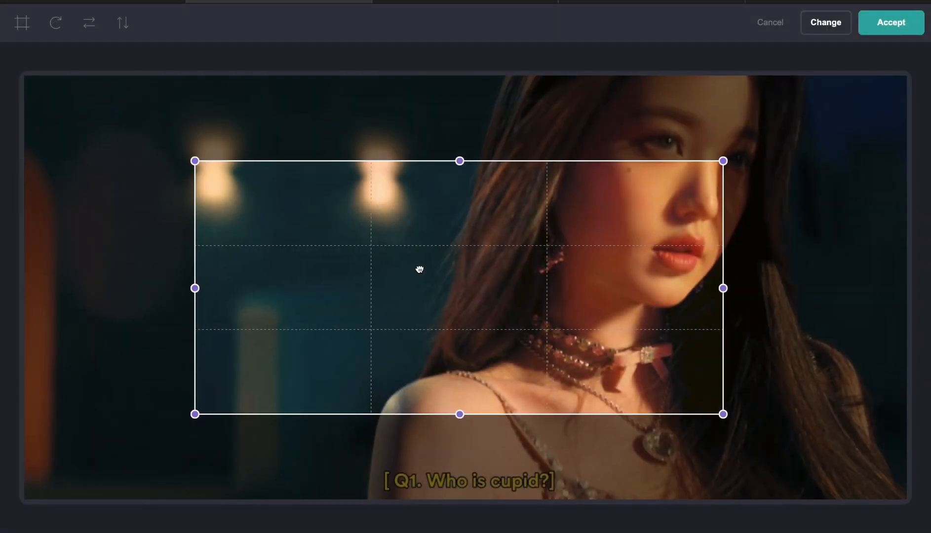
- Enlarge the crop frame from the image's upper-left corner to cover nearly the whole picture and accept the crop
drag(420, 268, 249, 185)
drag(555, 332, 865, 503)
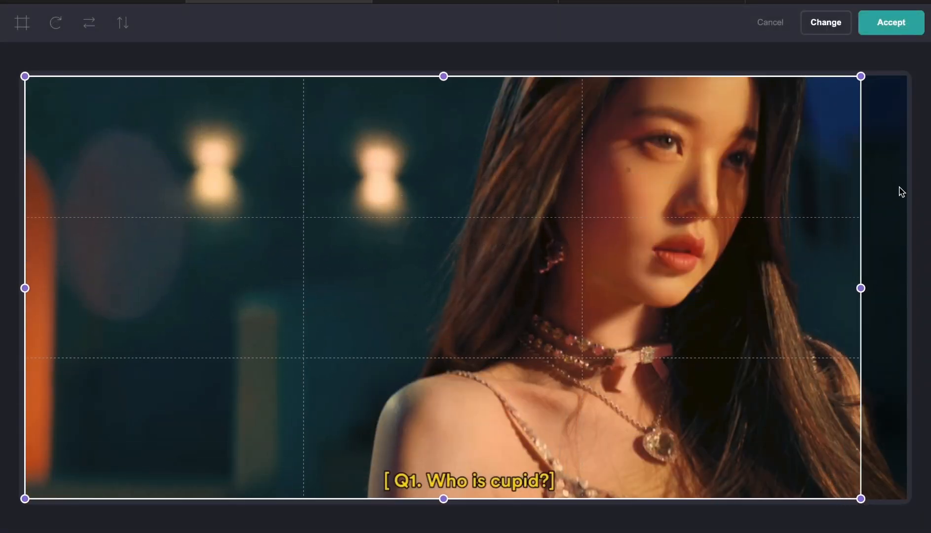
click(905, 26)
- Apply a gradient overlay to the container's background image and make Stop #2 fully transparent with #425FC700
click(713, 276)
click(564, 302)
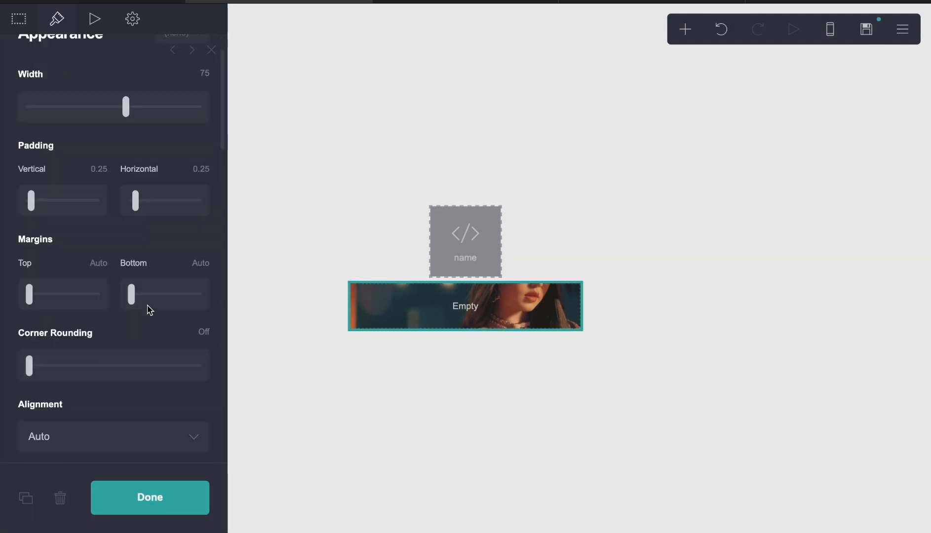
scroll(147, 309, down, 10)
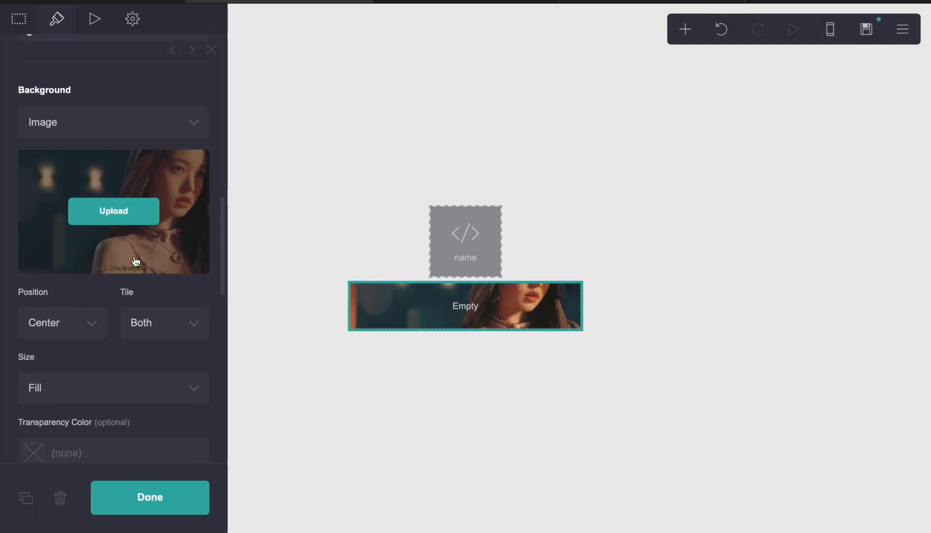
scroll(97, 140, down, 10)
scroll(96, 139, down, 3)
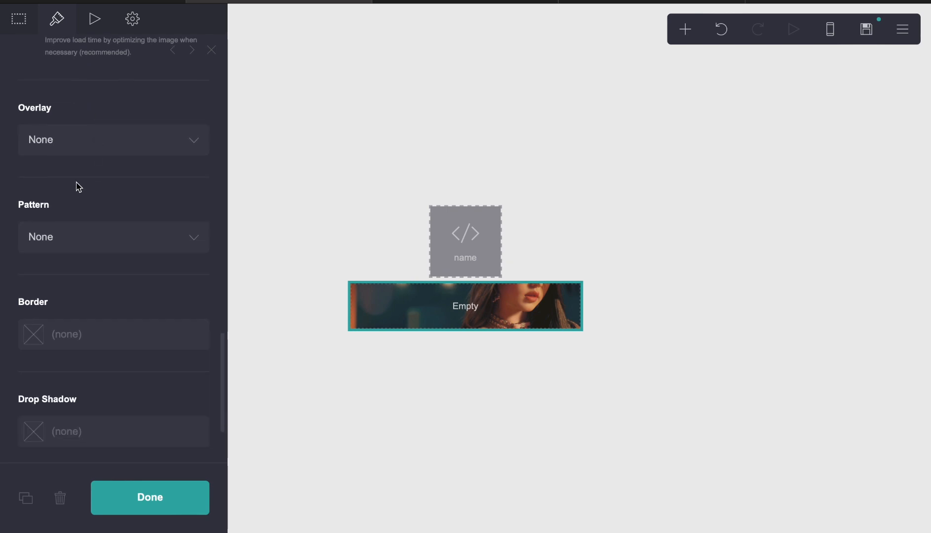
click(72, 140)
click(69, 166)
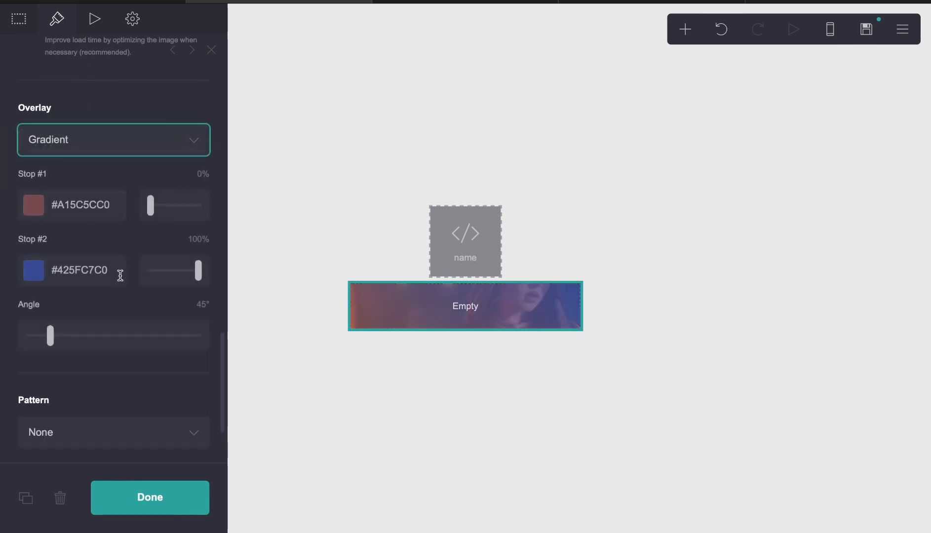
click(96, 262)
click(97, 305)
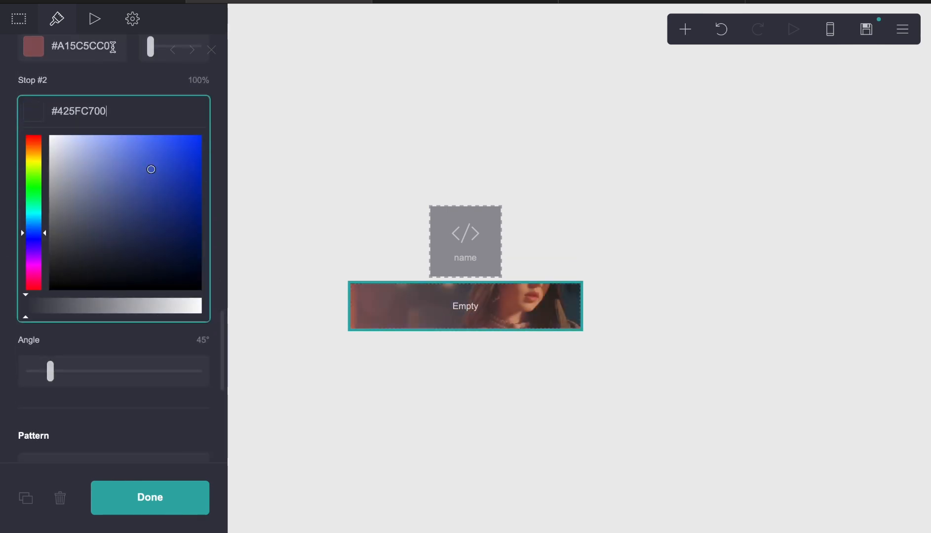
- Change the overlay gradient's Stop #1 to a fully opaque greyish teal, #6B888A
click(105, 47)
click(30, 169)
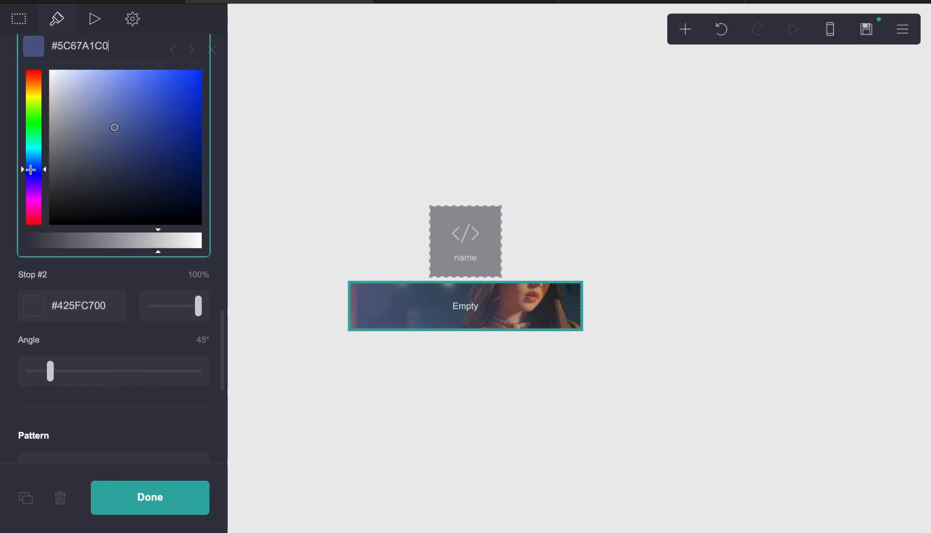
drag(31, 170, 39, 150)
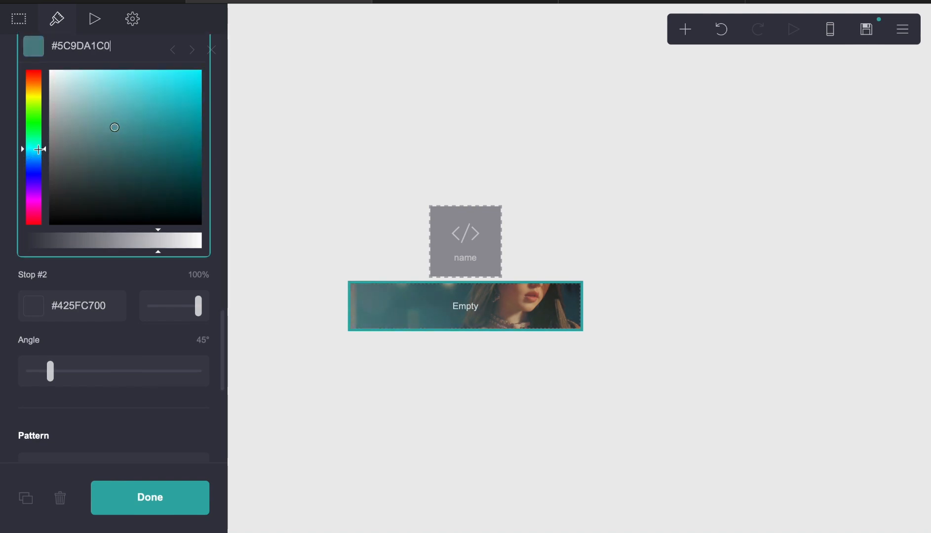
drag(93, 137, 81, 141)
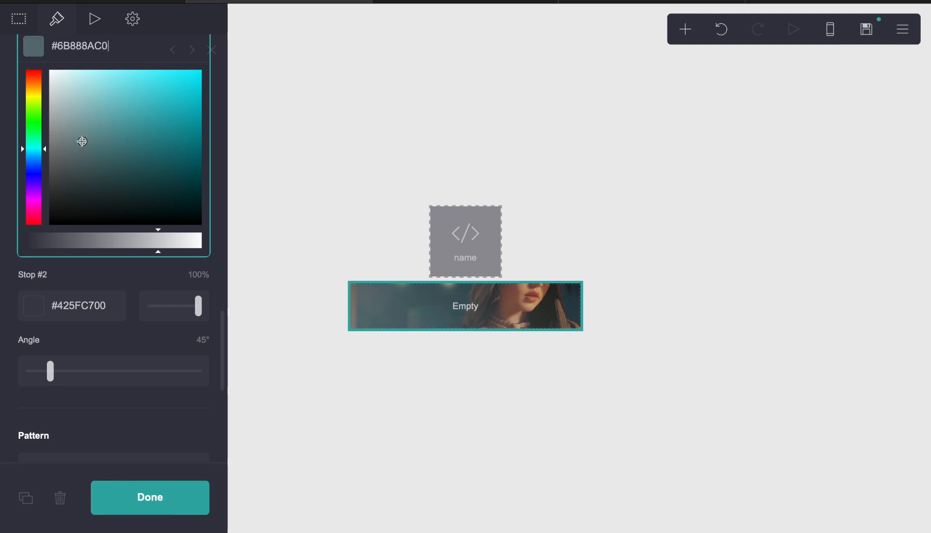
scroll(82, 142, up, 3)
drag(187, 352, 259, 359)
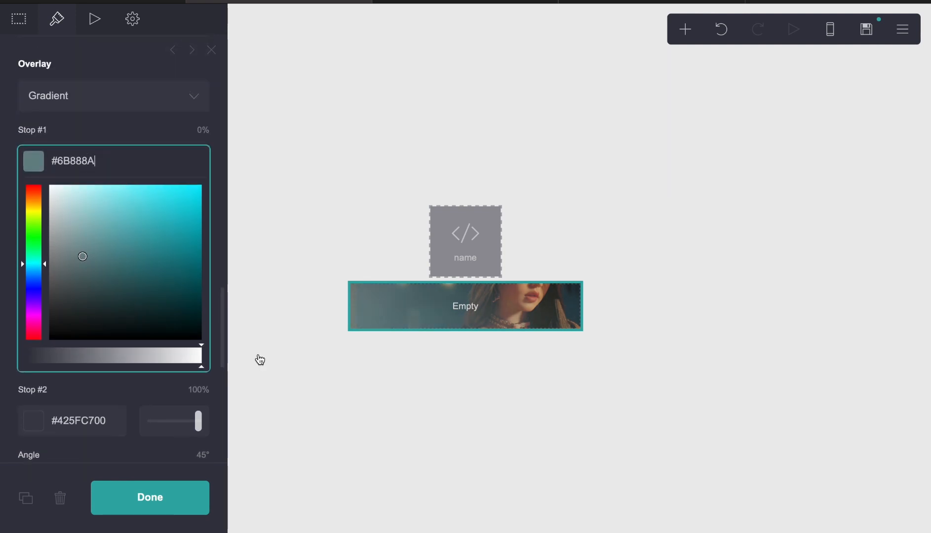
- Set the overlay gradient's Stop #1 position to 40% and its angle to 71°
click(128, 131)
drag(151, 164, 166, 177)
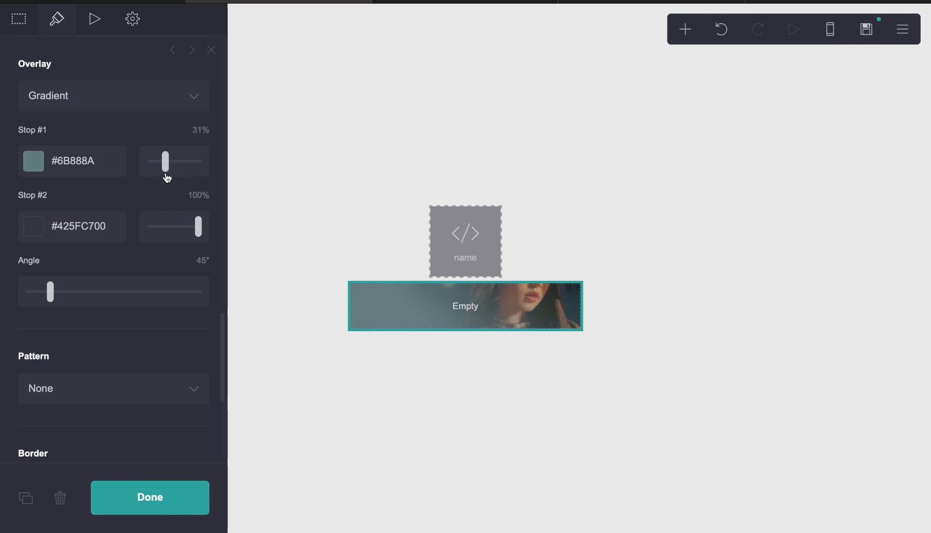
drag(44, 291, 65, 287)
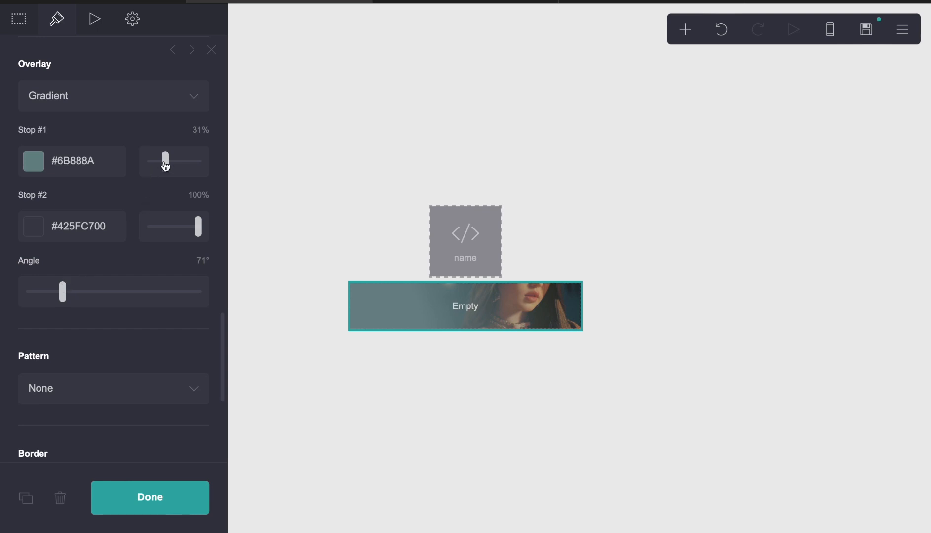
drag(165, 161, 172, 169)
click(206, 134)
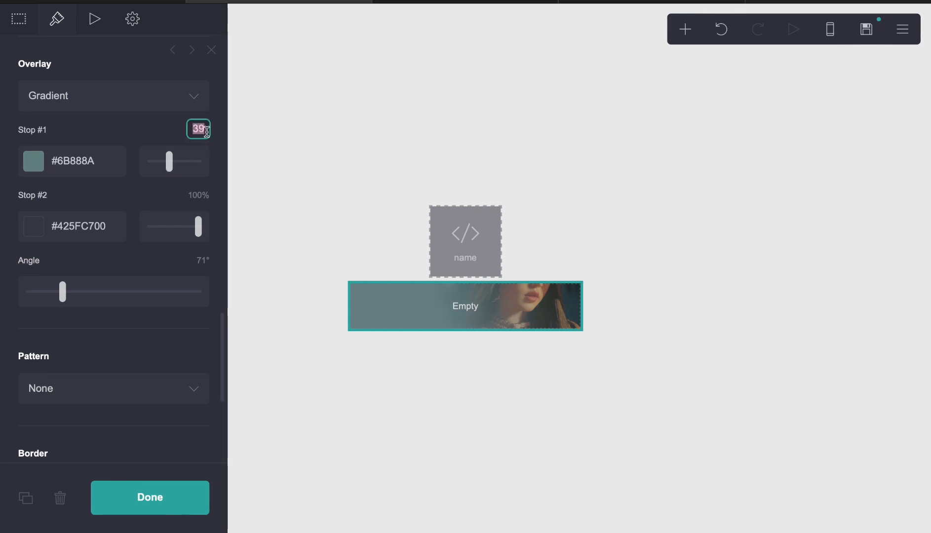
text(40)
key(Return)
- Change the container's type from a simple container to Columns
click(18, 19)
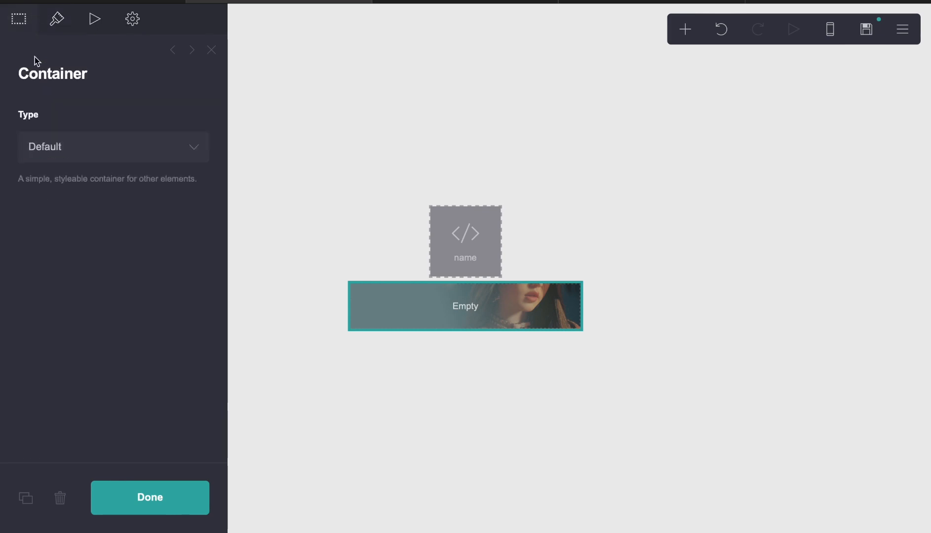
click(30, 147)
click(27, 154)
- Reduce the gutters between the container's columns to 0.25
click(57, 18)
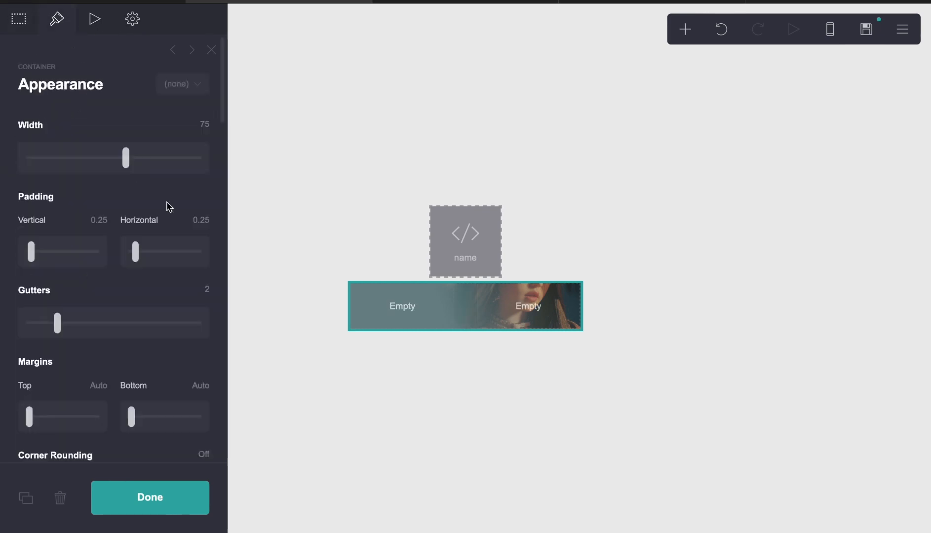
click(201, 289)
text(2.25)
key(Return)
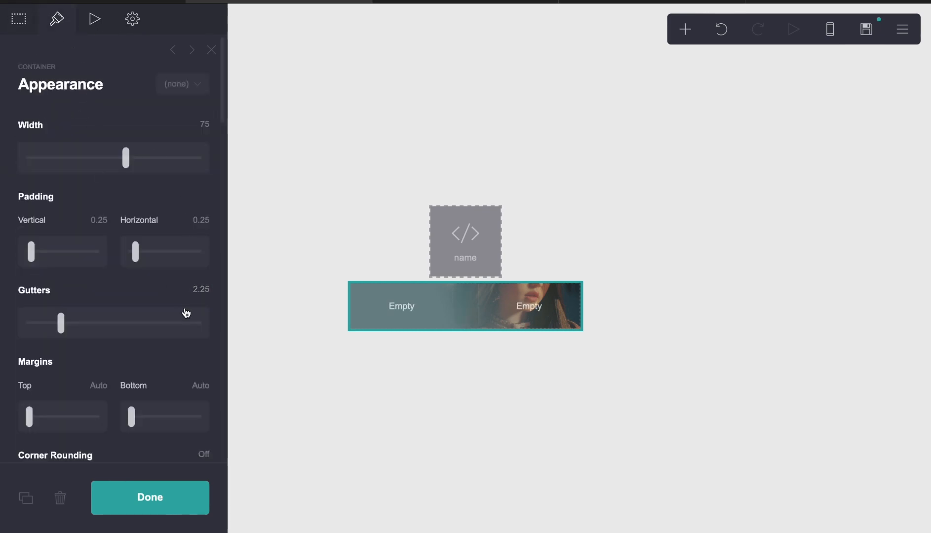
click(185, 318)
click(200, 289)
text(1)
key(Return)
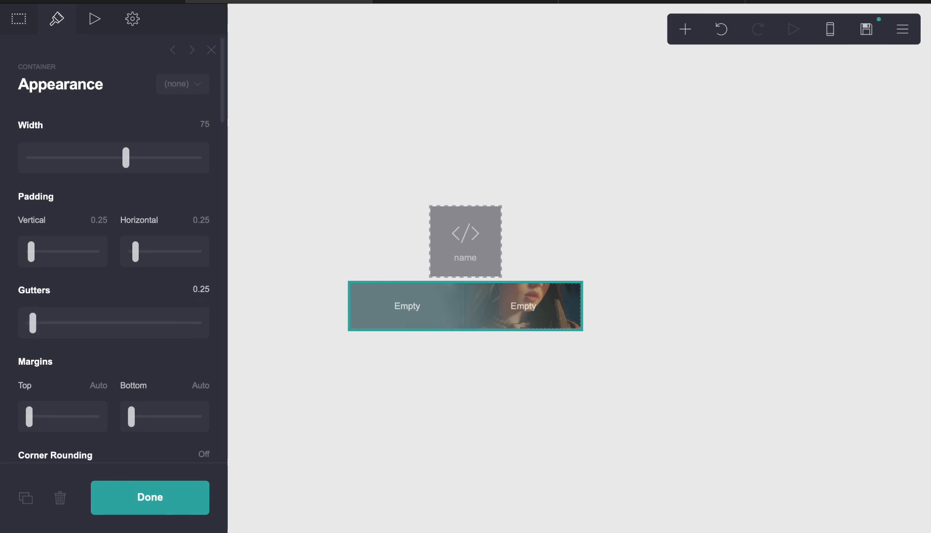
- Set the width of the container's right column to 60% and close the container's settings
click(19, 19)
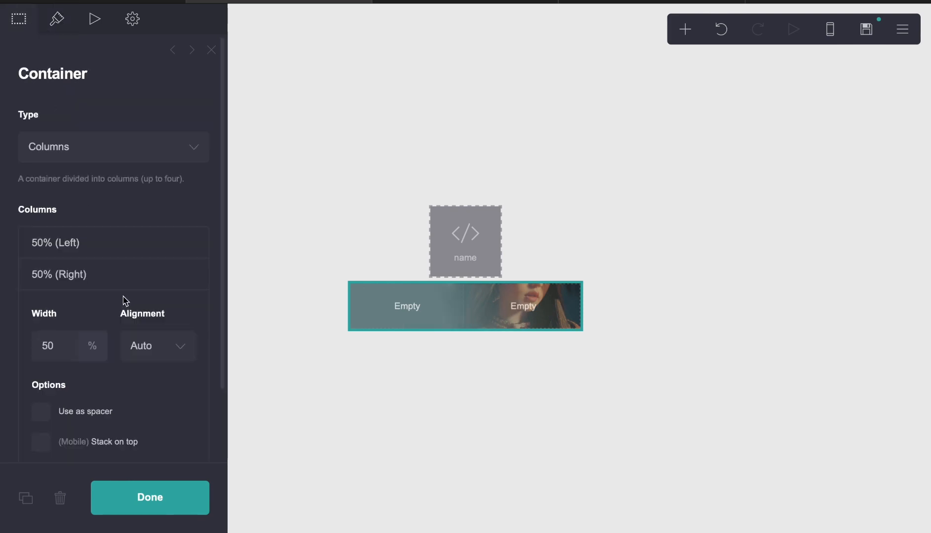
click(66, 342)
key(BackSpace)
text(60)
key(Return)
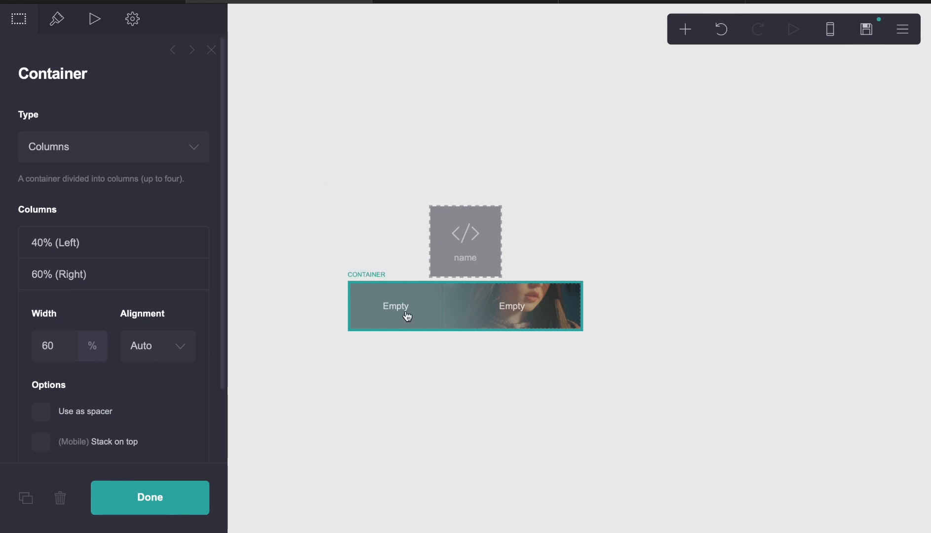
click(57, 19)
scroll(81, 244, down, 15)
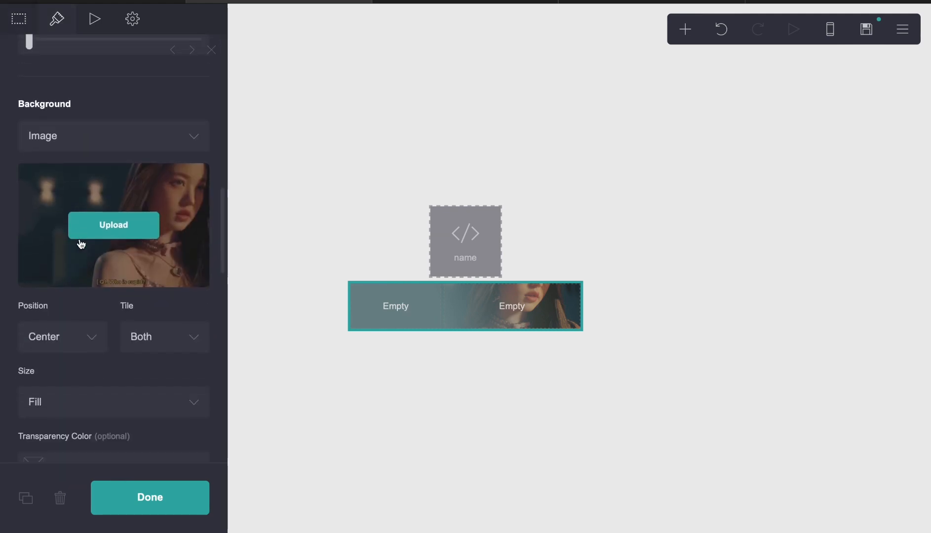
click(459, 401)
key(Escape)
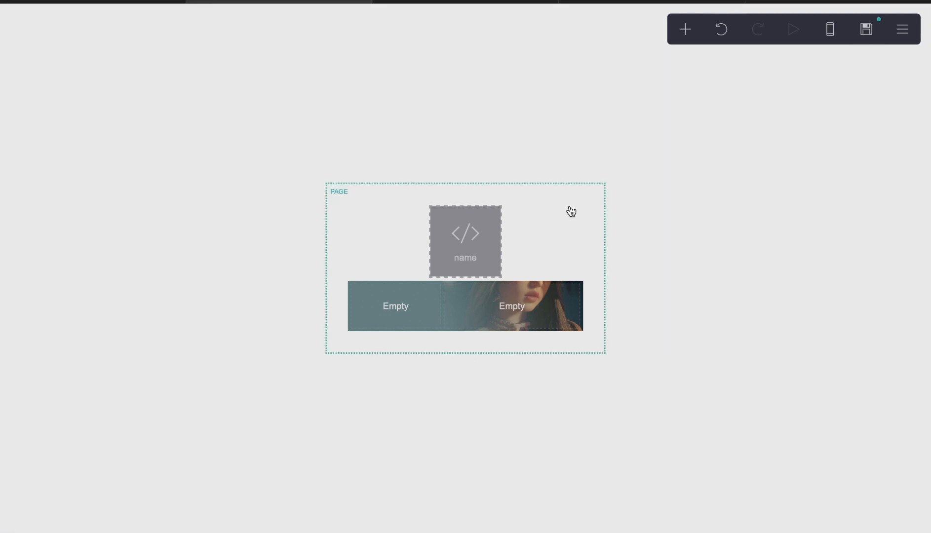
- Add a code embed element to the page and move it into the container's left column
click(685, 29)
click(657, 281)
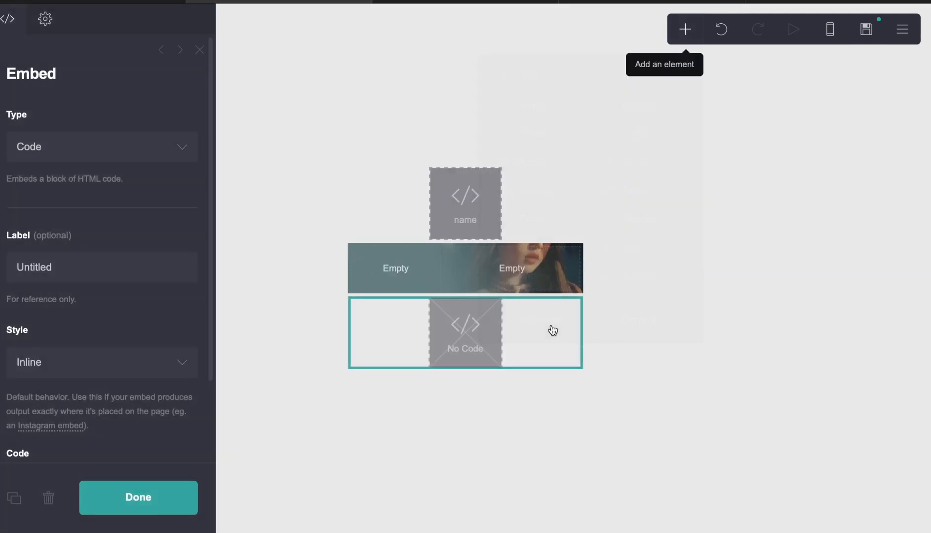
drag(551, 328, 396, 272)
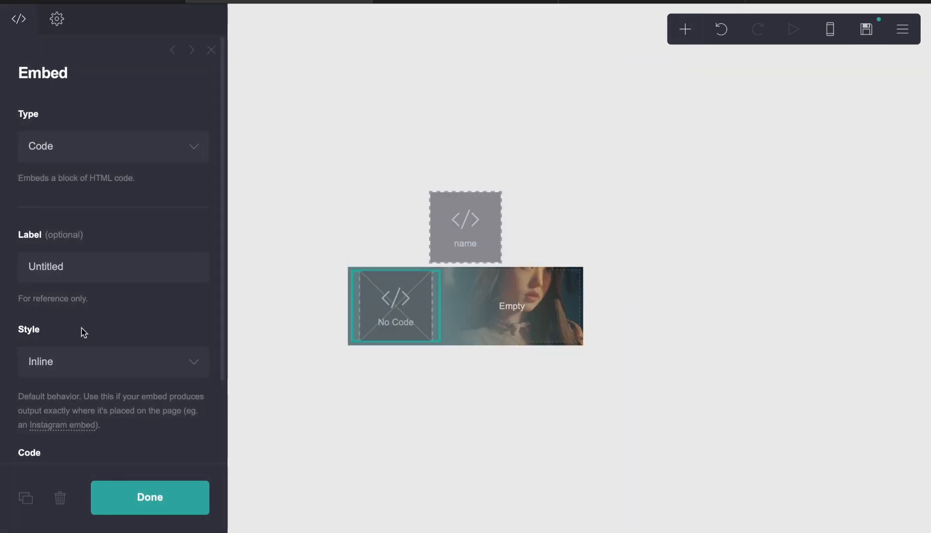
- Enter opening and closing <style> tags in the new embed's code, with an empty line between them
scroll(83, 330, down, 3)
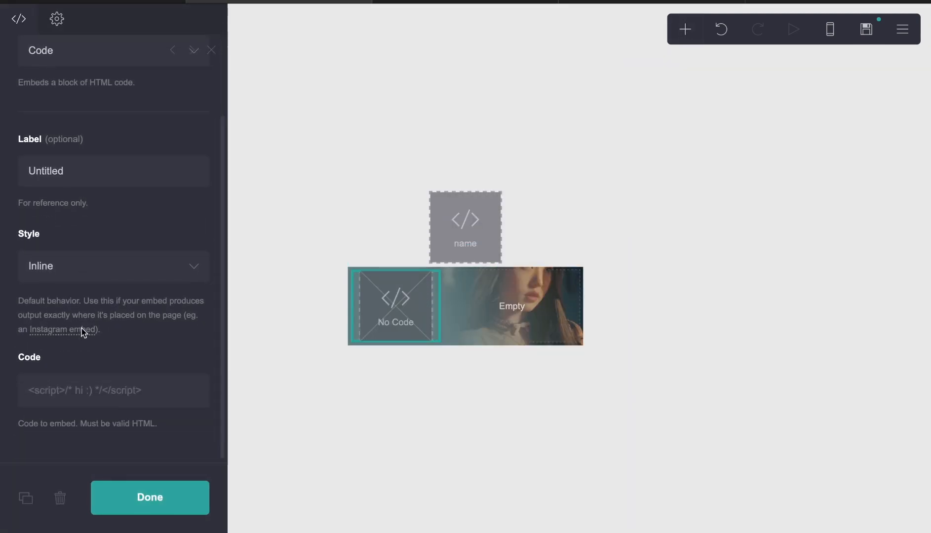
click(88, 389)
text(<style>)
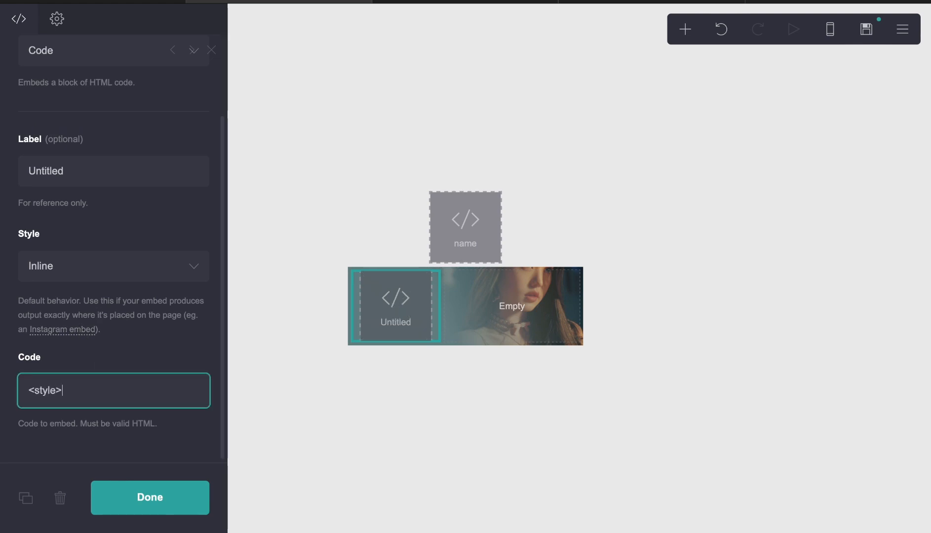
key(Return)
text(</style)
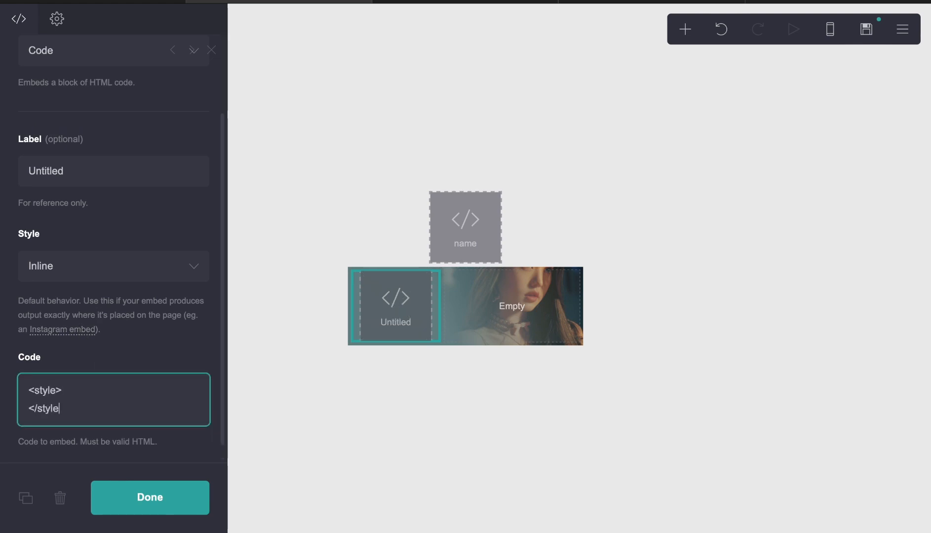
text(>)
key(Return)
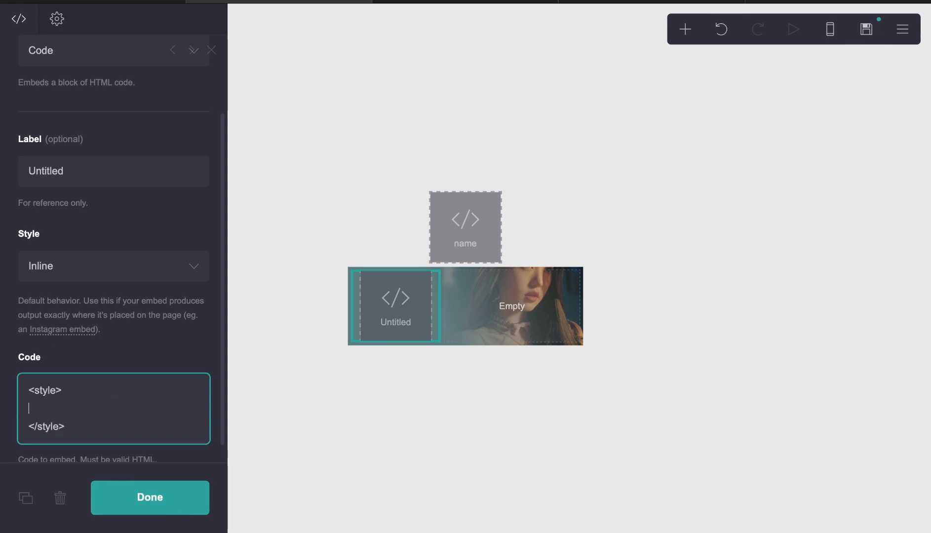
- Add an empty #scroll01 { } rule between the style tags, with a blank line inside its braces
text(#s)
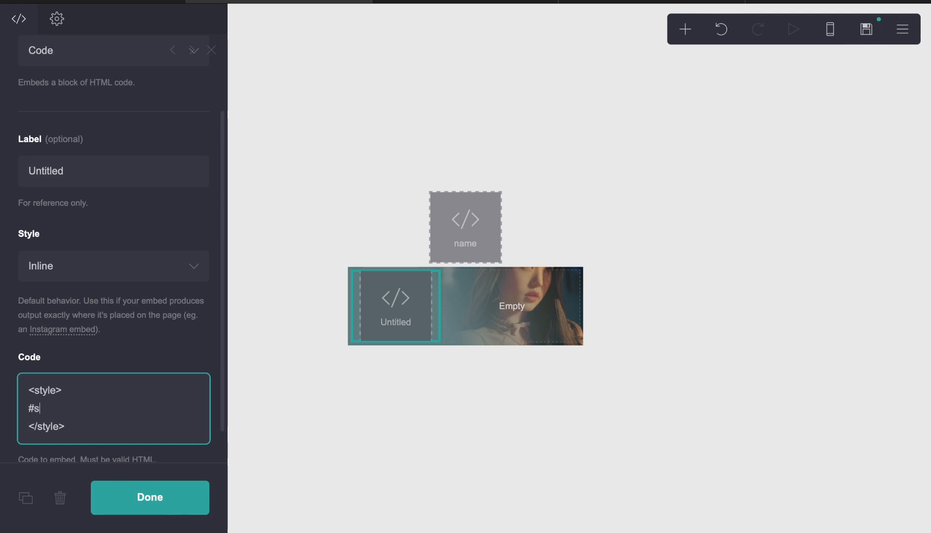
text(croll01 {)
key(Return)
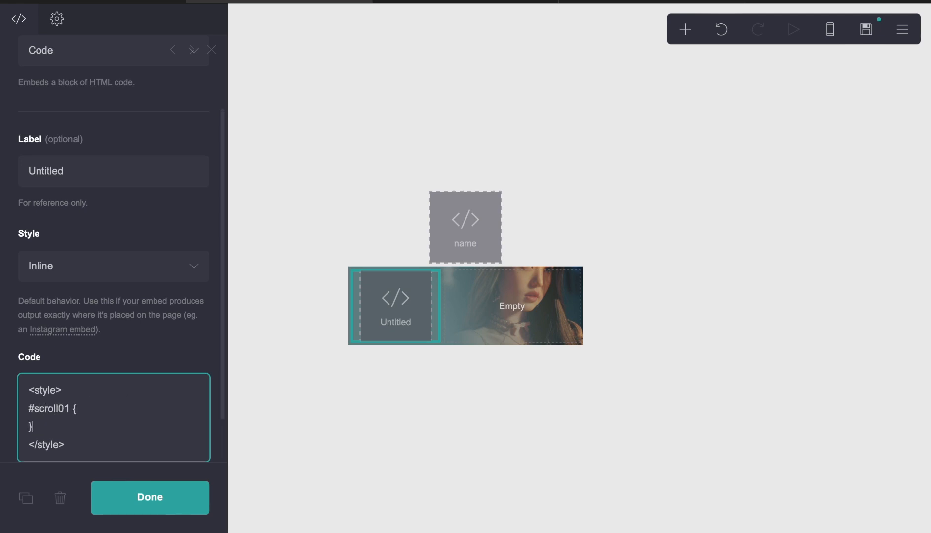
text(})
key(Left)
key(Return)
key(BackSpace)
key(Return)
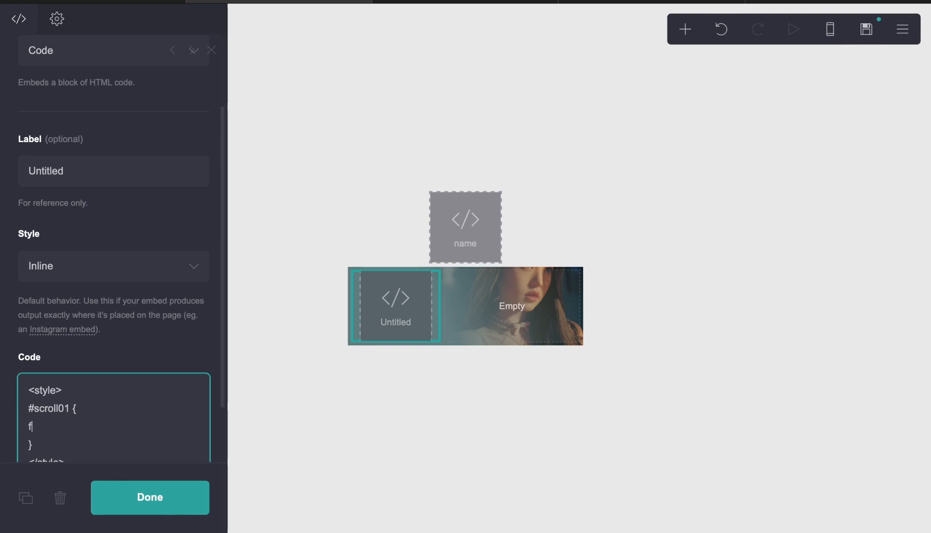
- Declare font-family: 'Arial'; and color: #000; in the #scroll01 rule
text(font-family: Arial;)
key(Return)
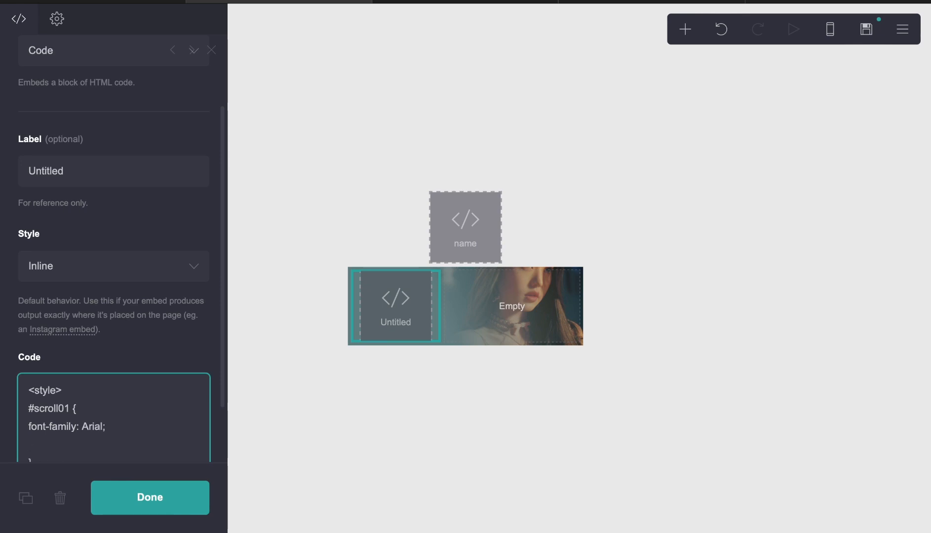
click(82, 427)
text(')
click(104, 427)
text(')
scroll(98, 441, down, 3)
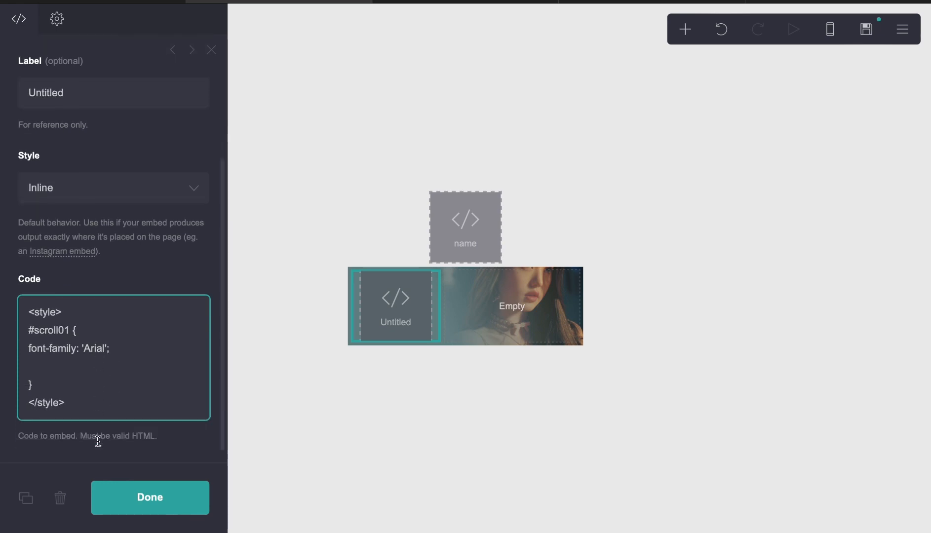
click(99, 371)
text(color: #000;)
key(Return)
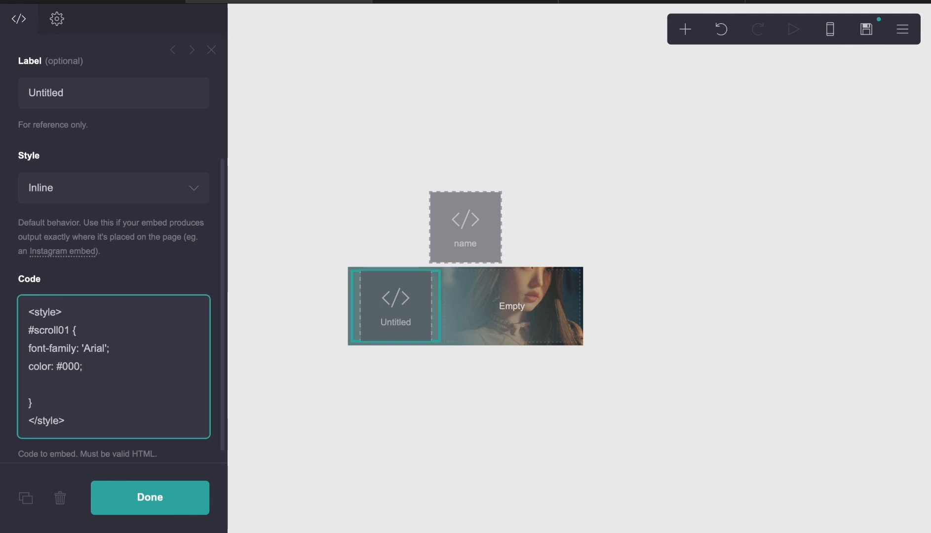
- Add font-size: 13px; and line-height: 1.25em; to the #scroll01 rule
text(font-size: 1)
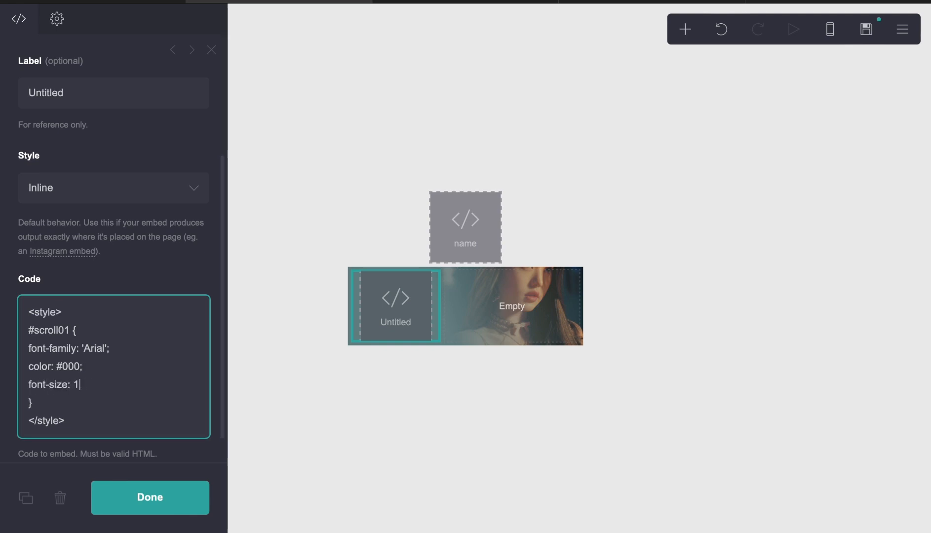
text(3px;)
key(Return)
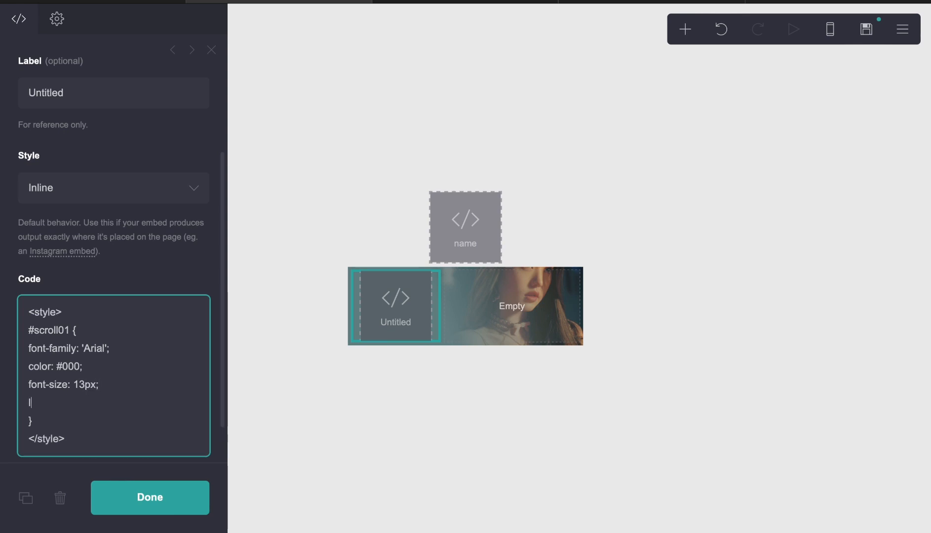
text(line-height: 13px)
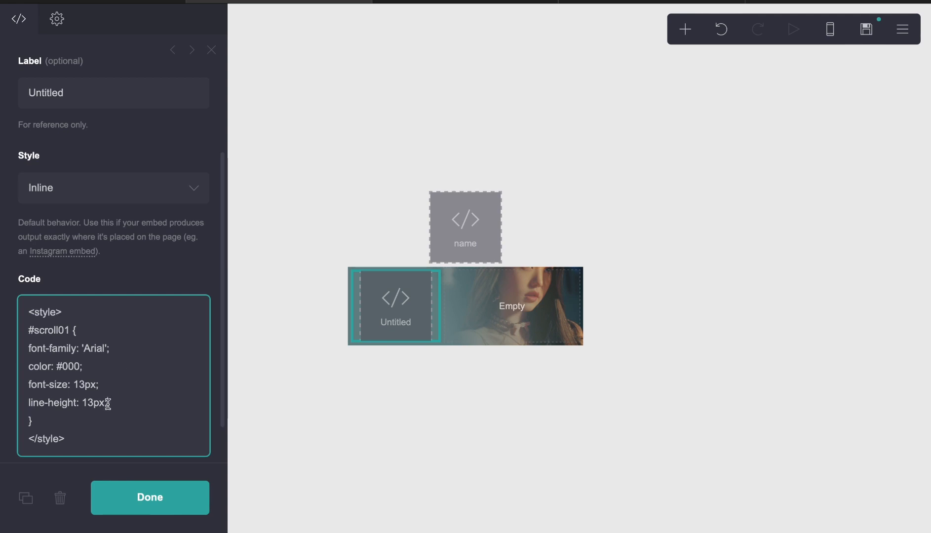
text(5em)
key(Return)
- Add height: 7em; and overflow-y: auto; to the #scroll01 rule
text(height)
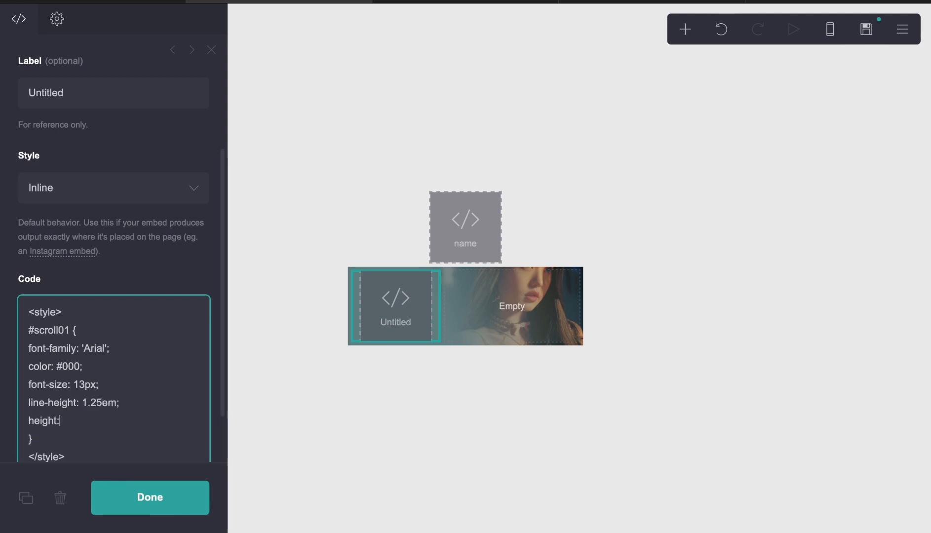
text(: 8em;)
scroll(120, 248, down, 3)
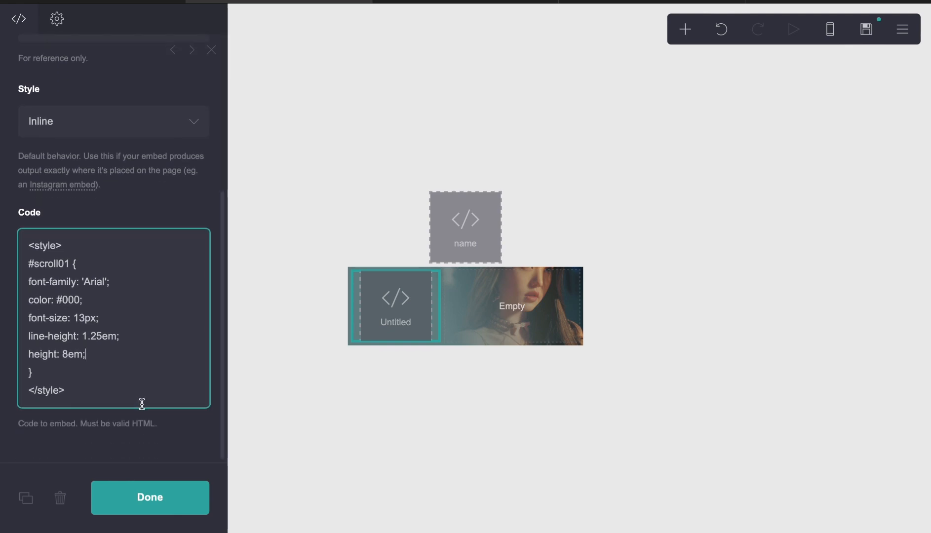
double_click(67, 354)
text(6em)
key(BackSpace)
key(BackSpace)
key(BackSpace)
key(BackSpace)
text(7em;)
key(Return)
text(over)
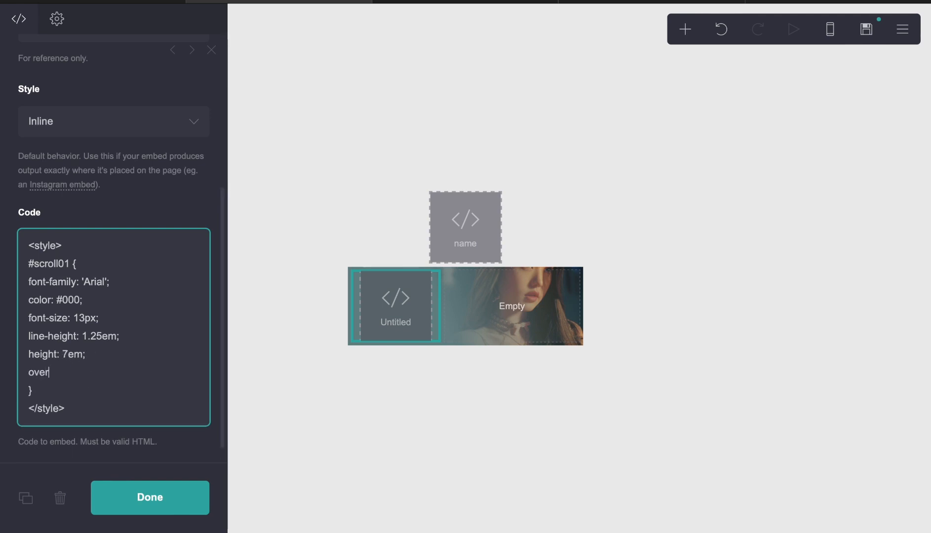
text(flow-y: auto;)
- Below the style block, add a <div id="scroll01"> element with its closing </div> on a separate line
click(51, 388)
key(Return)
key(Return)
text(<d)
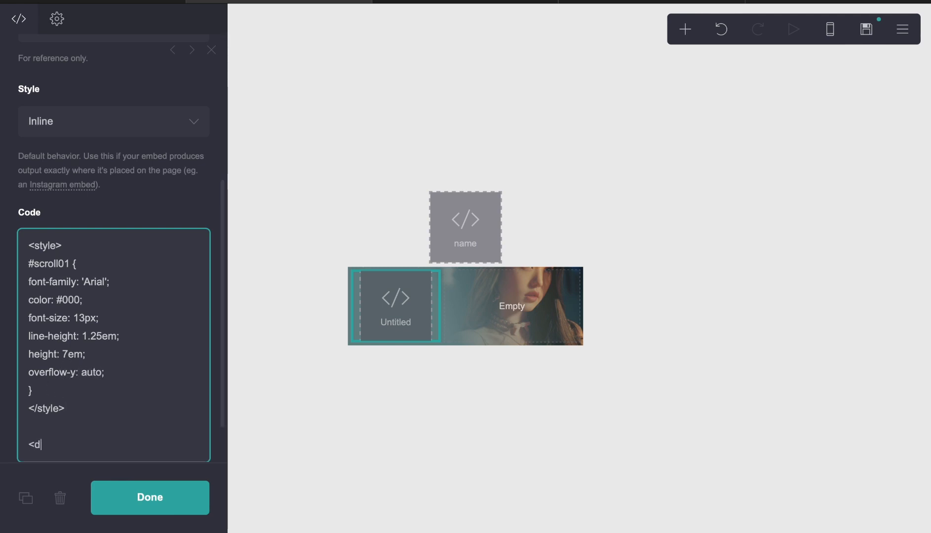
text(iv id="s)
text(croll01">)
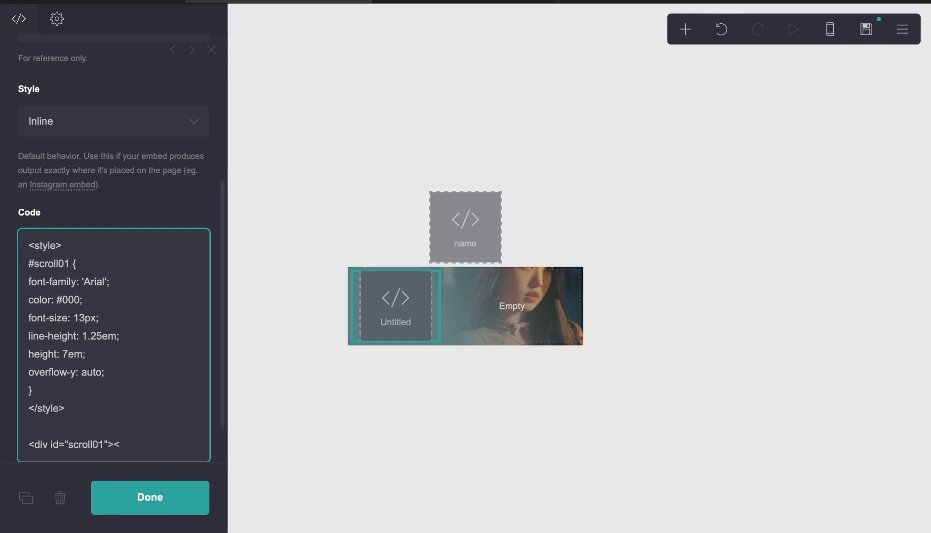
click(116, 444)
key(Return)
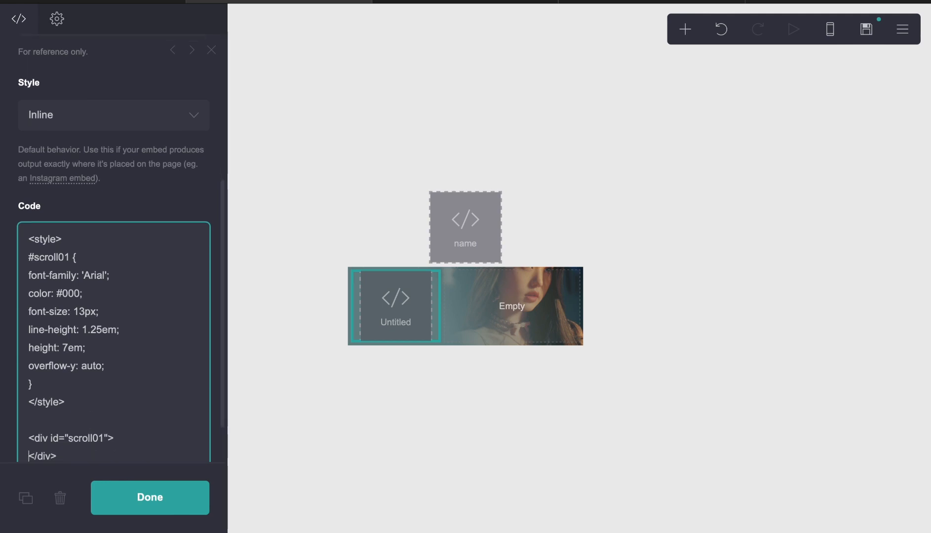
- Inside the scroll01 div, write a greeting with the person's name in <strong> tags, then "i'm 16, south asian, lesbian, and my personality type is intp"
key(Return)
key(Up)
text(hi i'm <strong>riti)
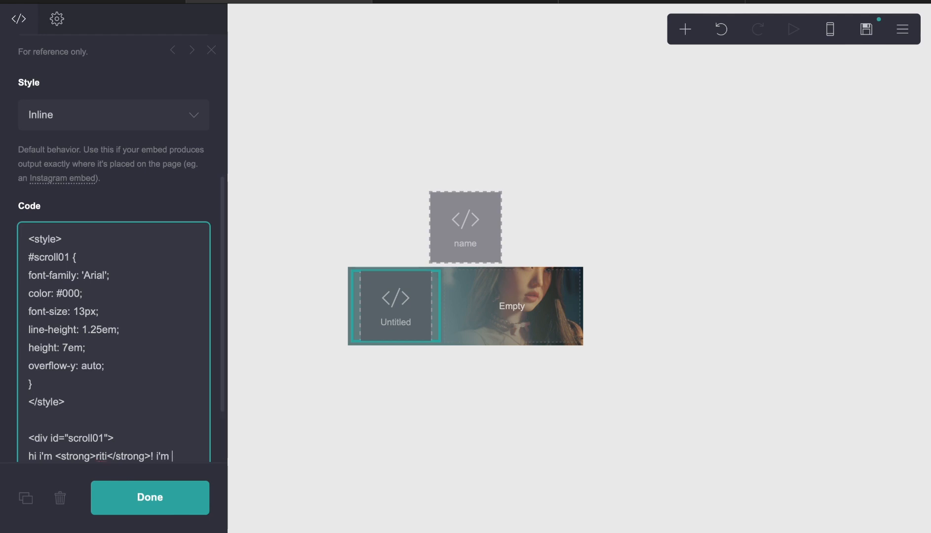
text(outh as)
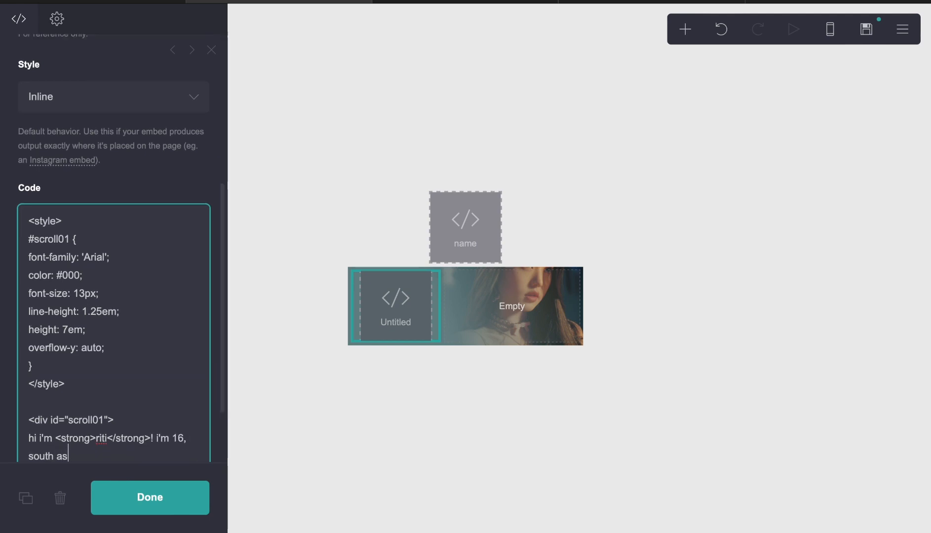
text(ian, lesbian, )
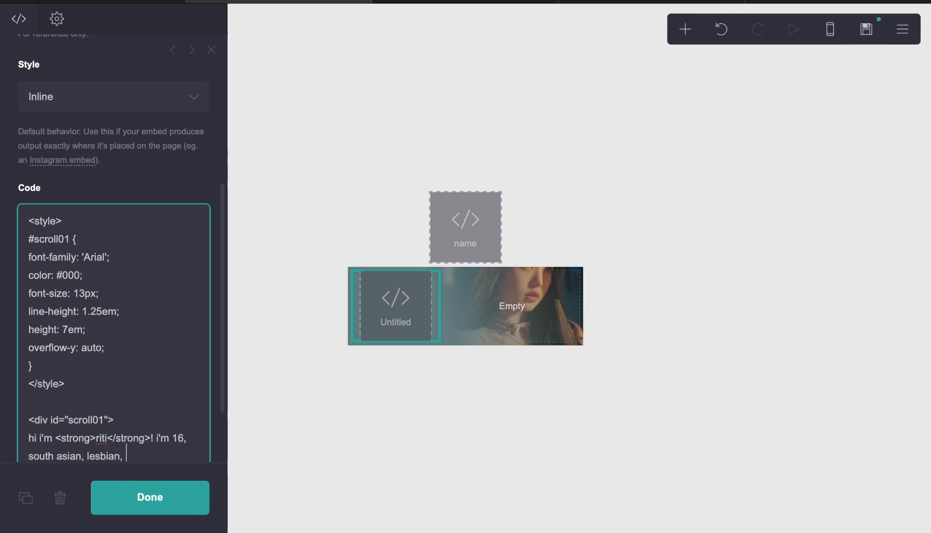
text(and my personality type is intp)
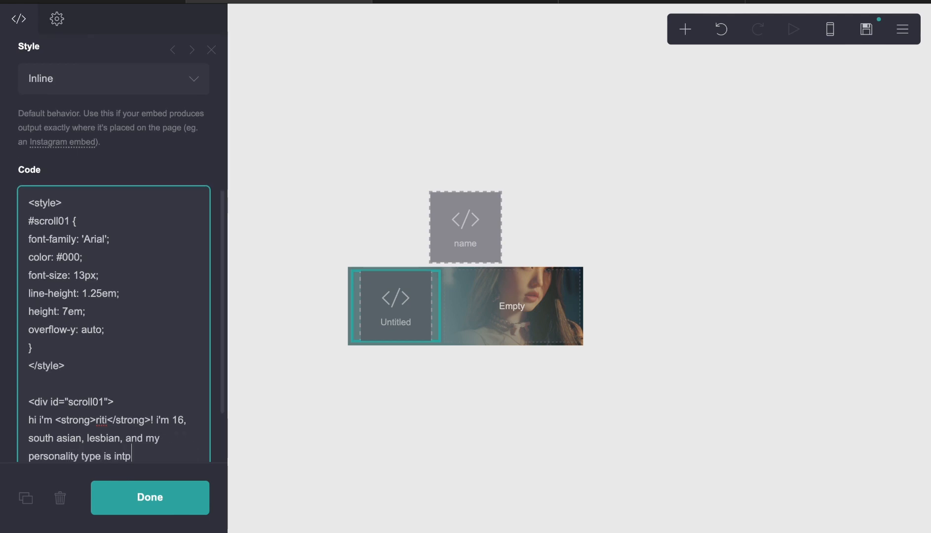
- Continue the introduction with ". i use <strong>they them</strong> pronouns, don't misgender me."
text(. i use <stro)
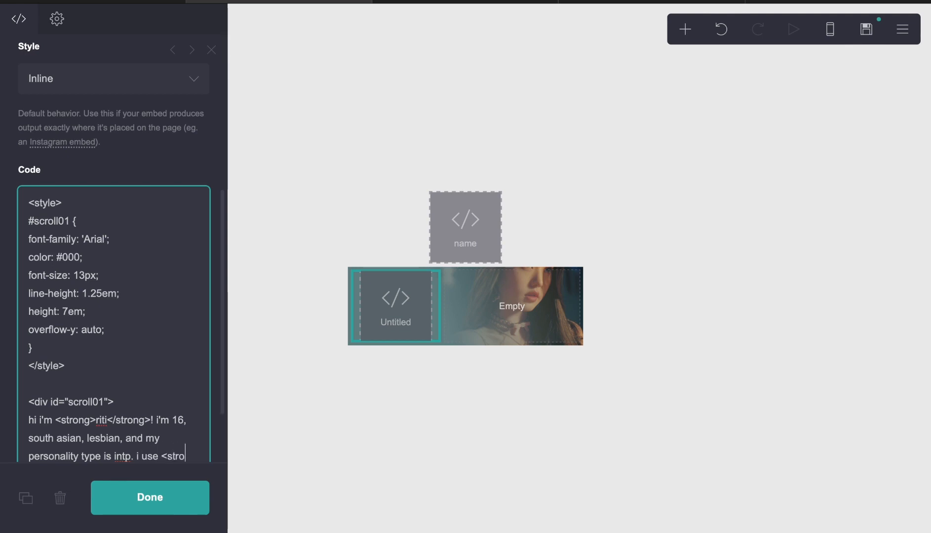
text(ng>thy)
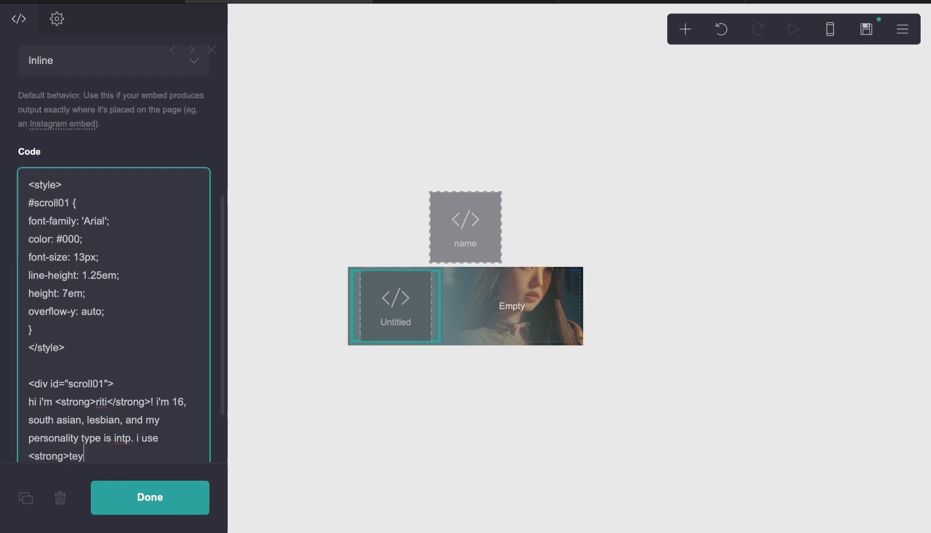
key(BackSpace)
key(BackSpace)
text(hey them</)
key(BackSpace)
text(</strong>)
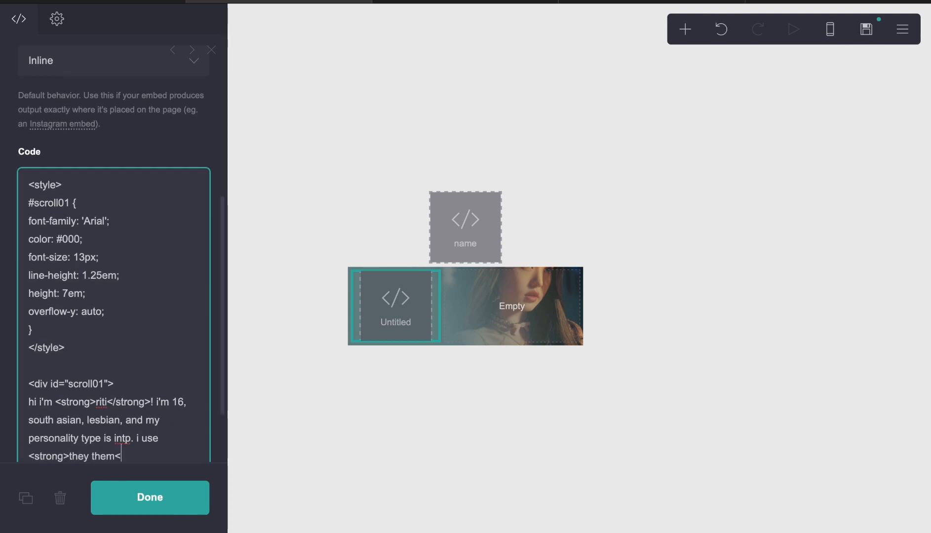
text( prono)
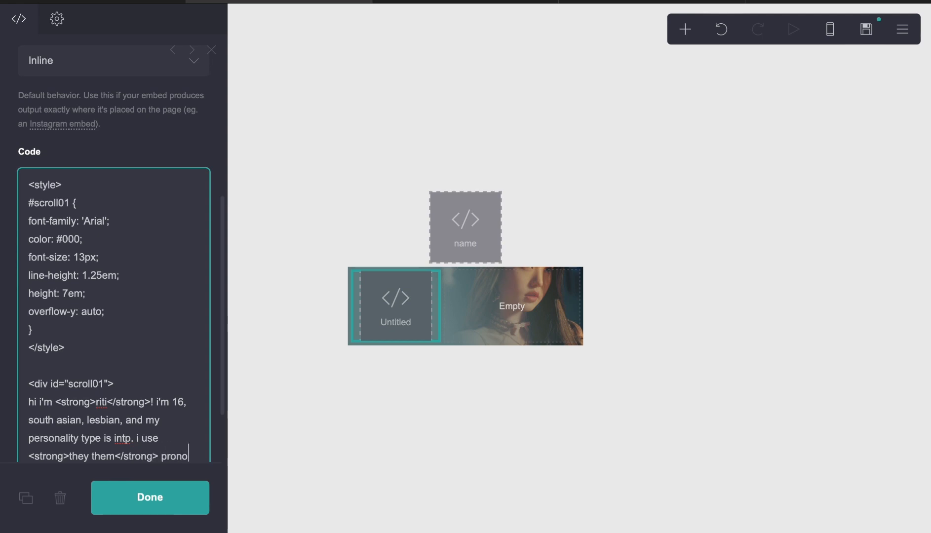
text(uns, don't misgn)
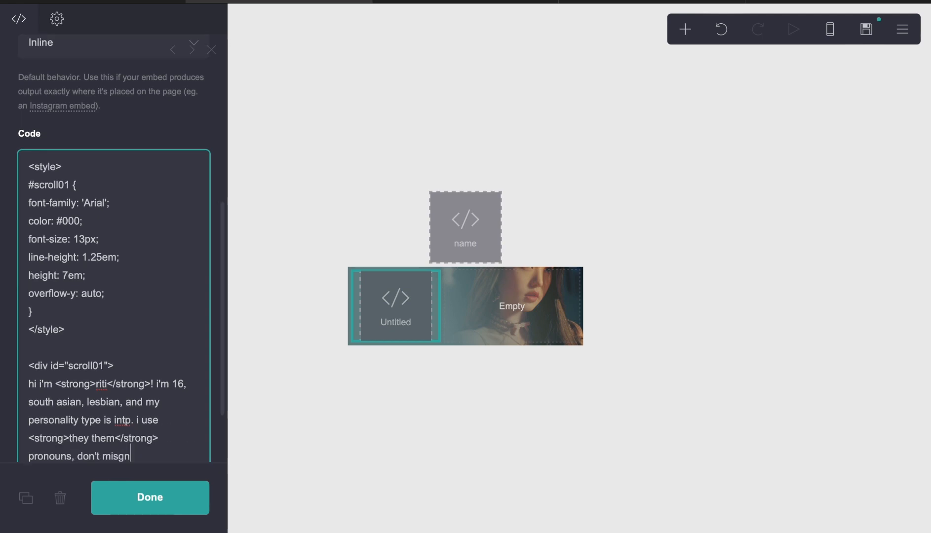
key(BackSpace)
text(ender me)
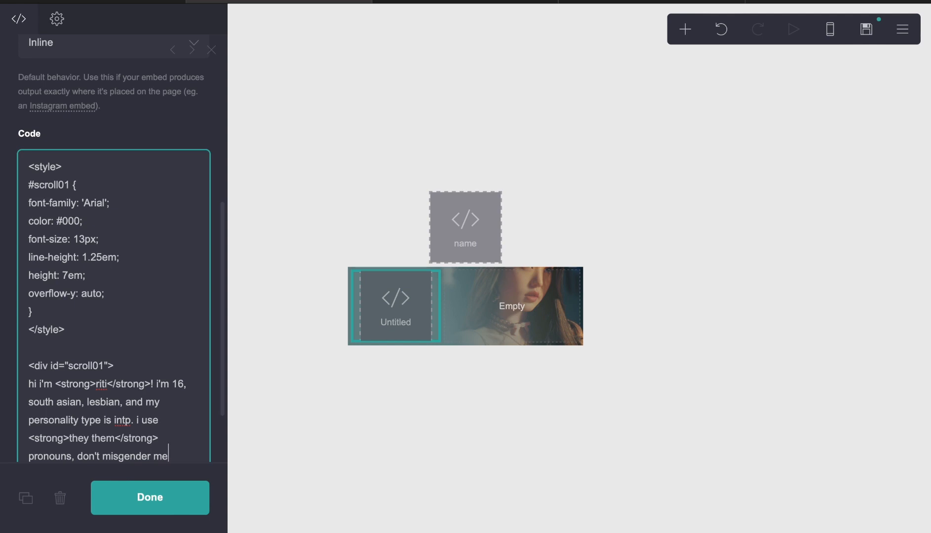
text(.)
- Add a <br></br> line below the introduction and an opening <strong> tag on the following line
key(Return)
text(<br></br>)
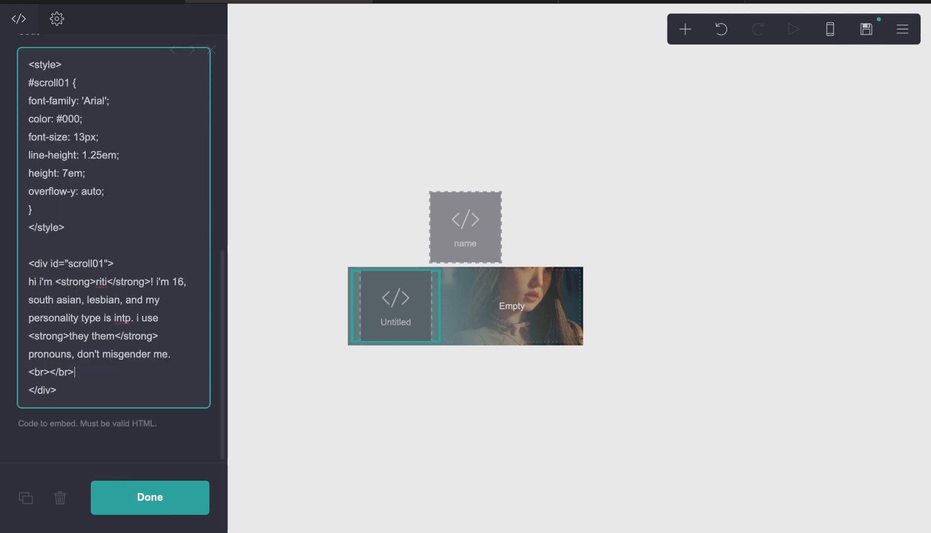
key(Return)
text(<strong>)
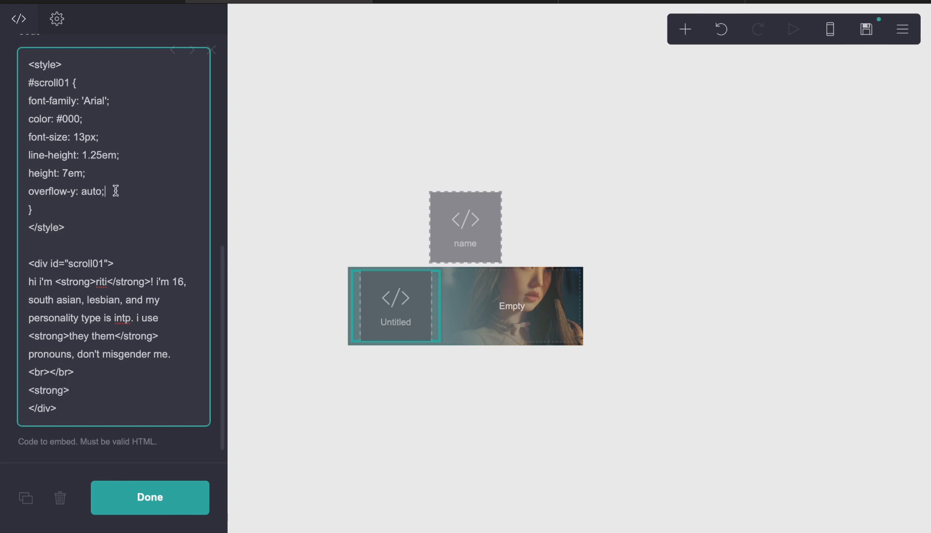
- Declare text-align: left; after the overflow-y line in the #scroll01 rule
key(Return)
text(text-align: left)
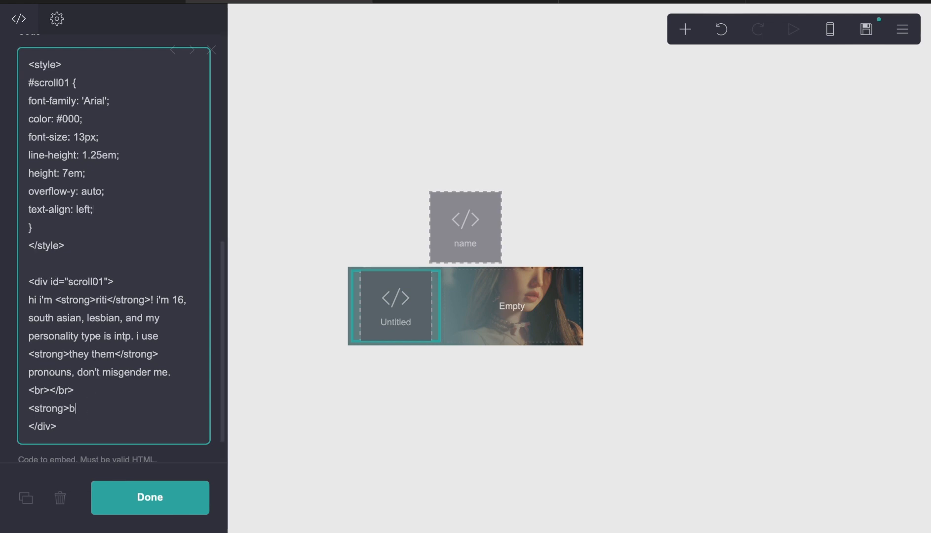
- Complete the bold heading as <strong>byf</strong> and fill several lines after it with the repeated placeholder word "info"
text(</strong> info info )
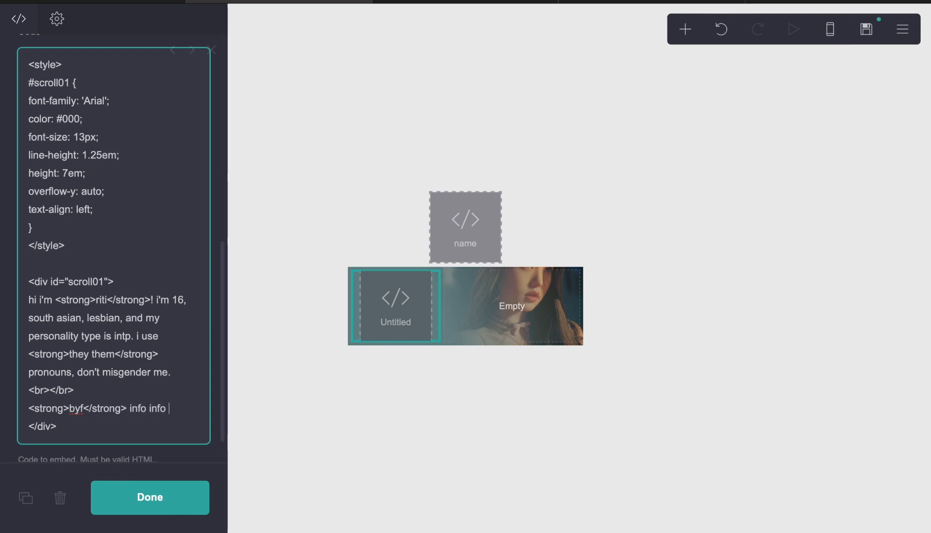
text(info info info inf)
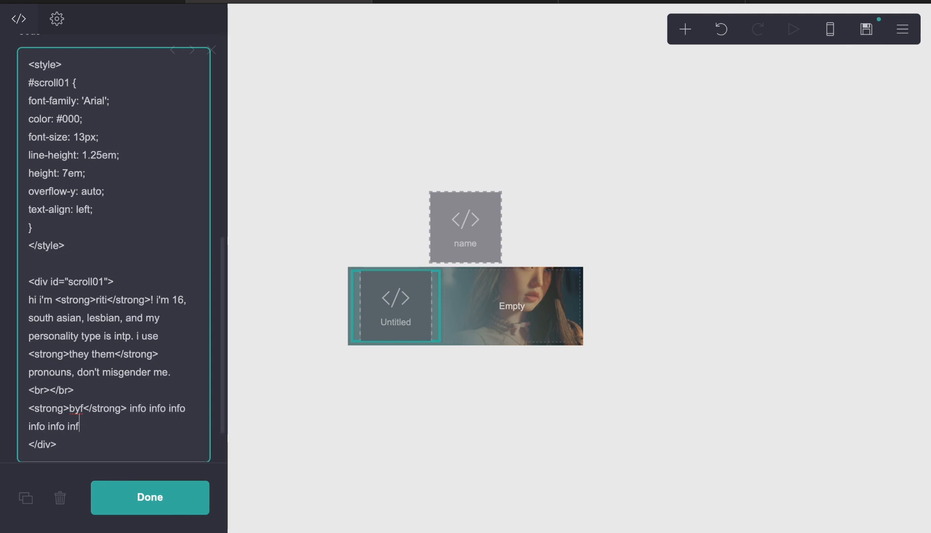
text(o)
drag(135, 409, 140, 425)
key(ctrl+c)
click(139, 425)
key(ctrl+v)
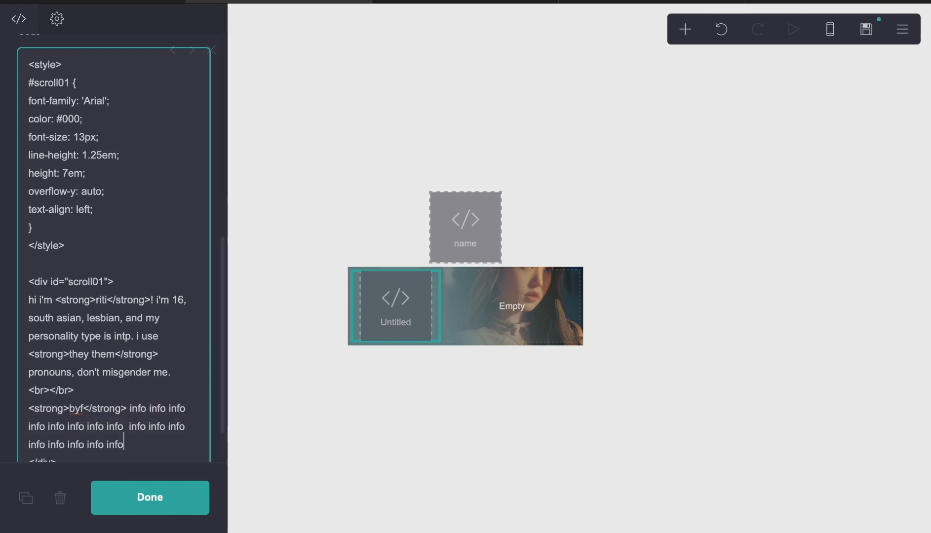
key(ctrl+v)
key(ctrl+v)
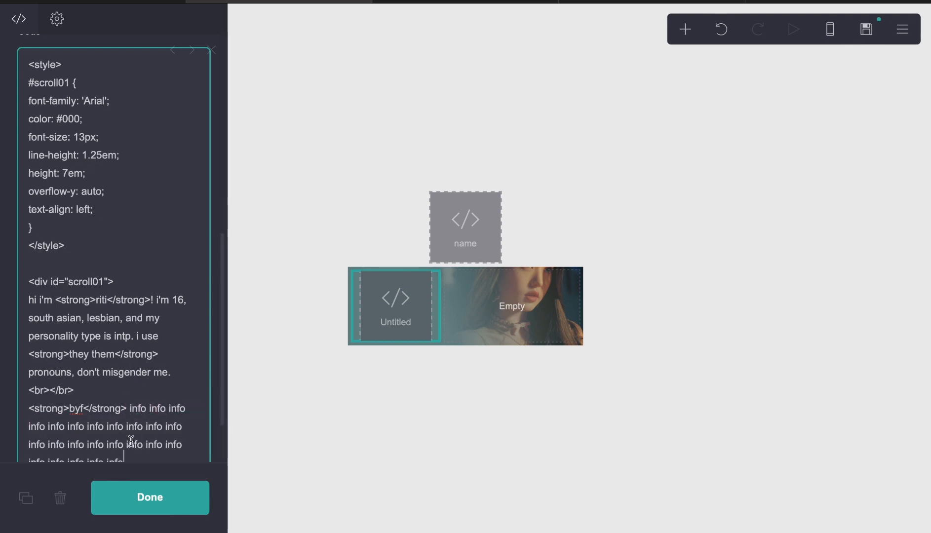
- Duplicate the <br></br> line and byf section directly below, and change the copy's heading to "dfi"
scroll(132, 441, down, 2)
drag(136, 366, 27, 278)
key(ctrl+c)
click(125, 371)
key(ctrl+v)
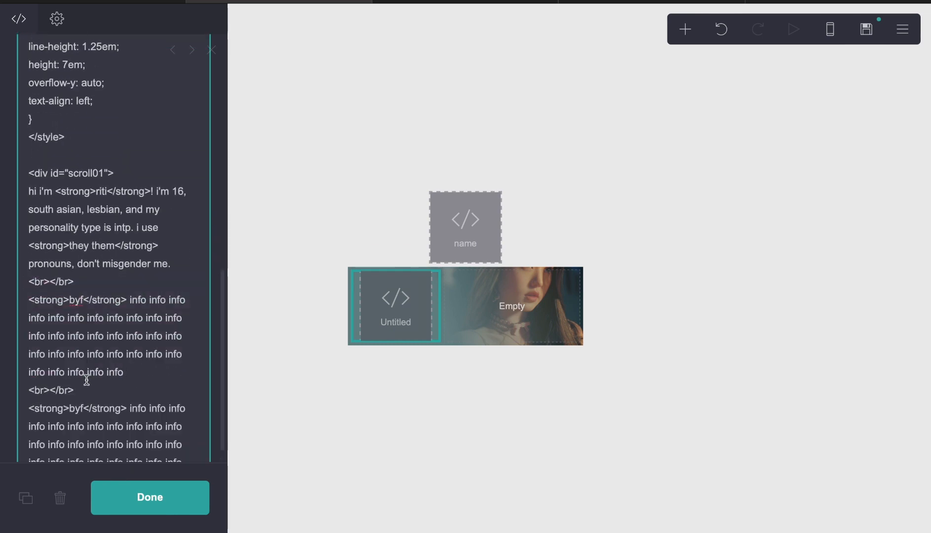
double_click(79, 409)
text(dfi)
scroll(79, 408, down, 2)
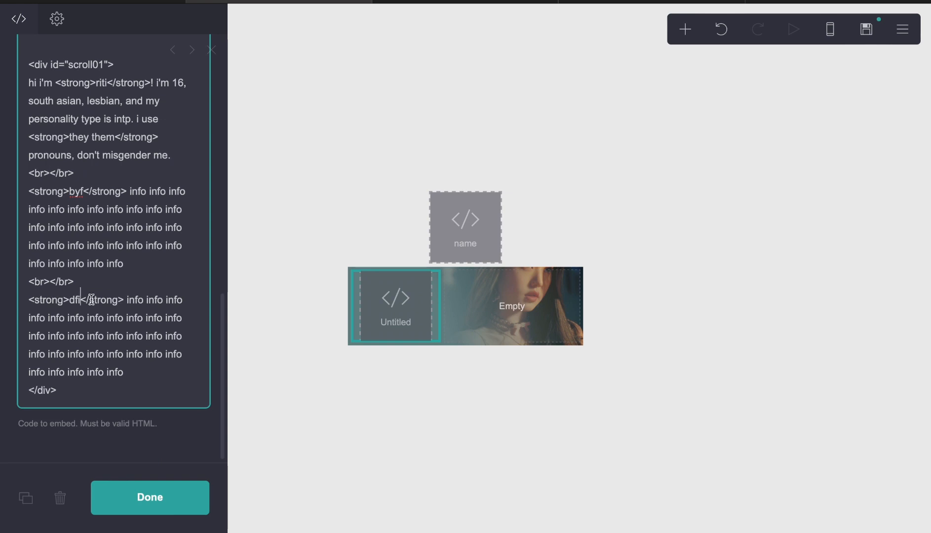
- Copy the <br></br> line onto a new line below the dfi section
drag(83, 282, 31, 282)
key(ctrl+c)
click(127, 370)
key(Return)
key(ctrl+v)
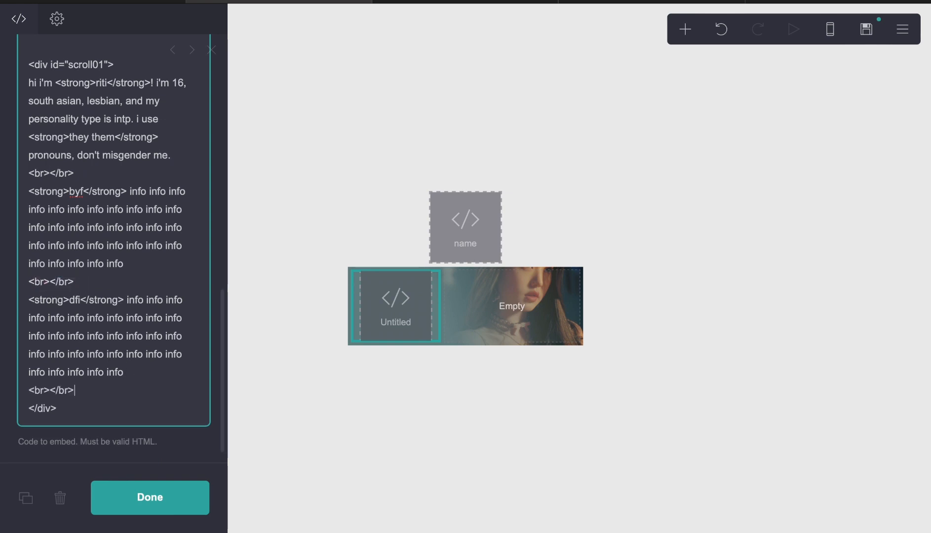
- Start another section below the last line break with the heading <strong>kpop</strong>
key(Return)
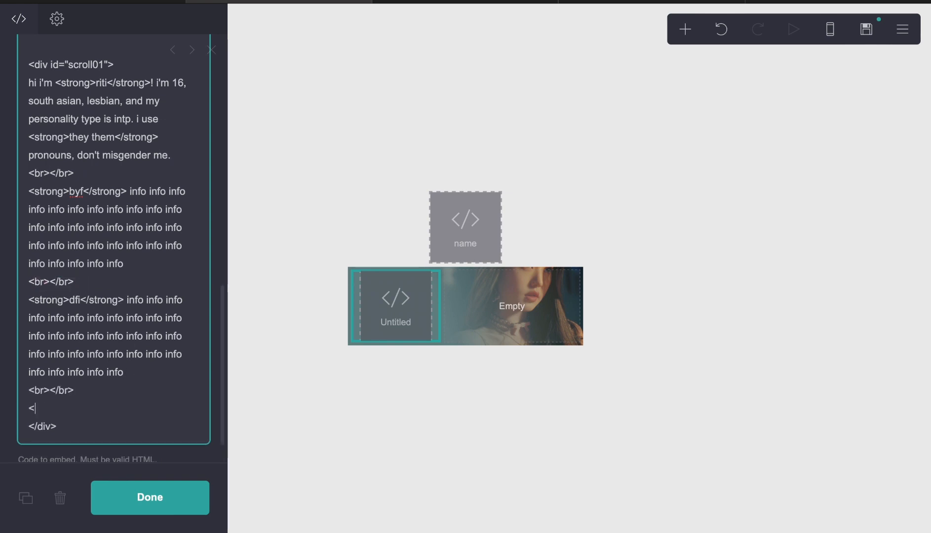
text(<music)
key(BackSpace)
key(BackSpace)
key(BackSpace)
key(BackSpace)
key(BackSpace)
text(strong>)
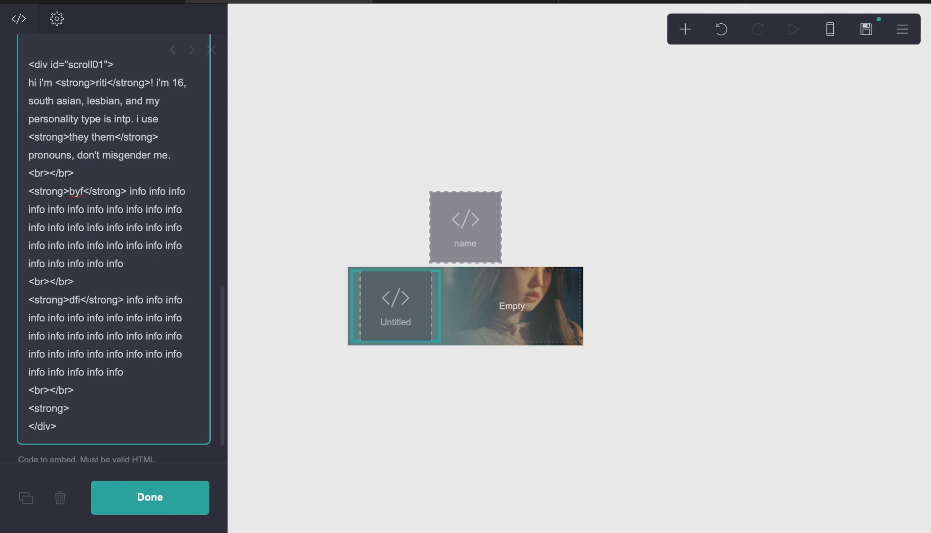
text(kpop</strong>)
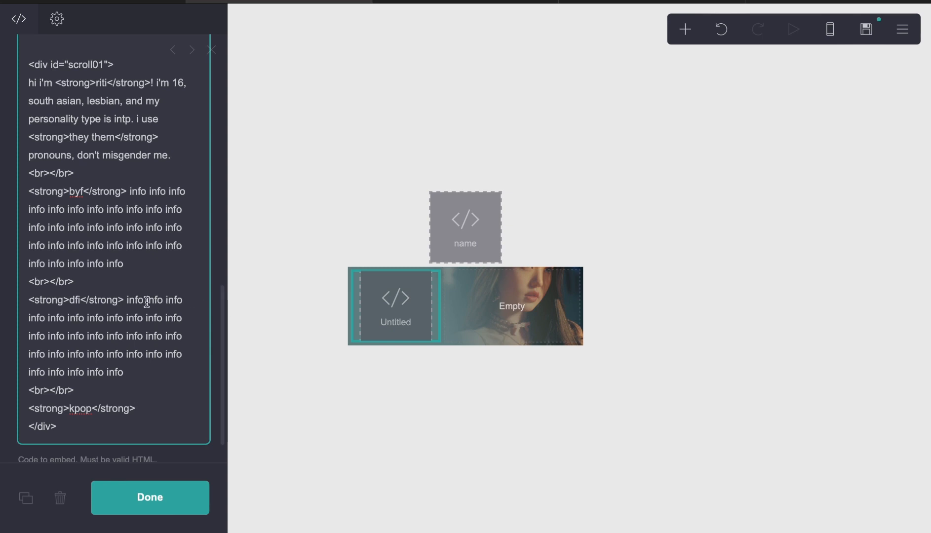
- Copy part of the dfi section's "info" placeholder text to fill the kpop section
drag(126, 299, 163, 330)
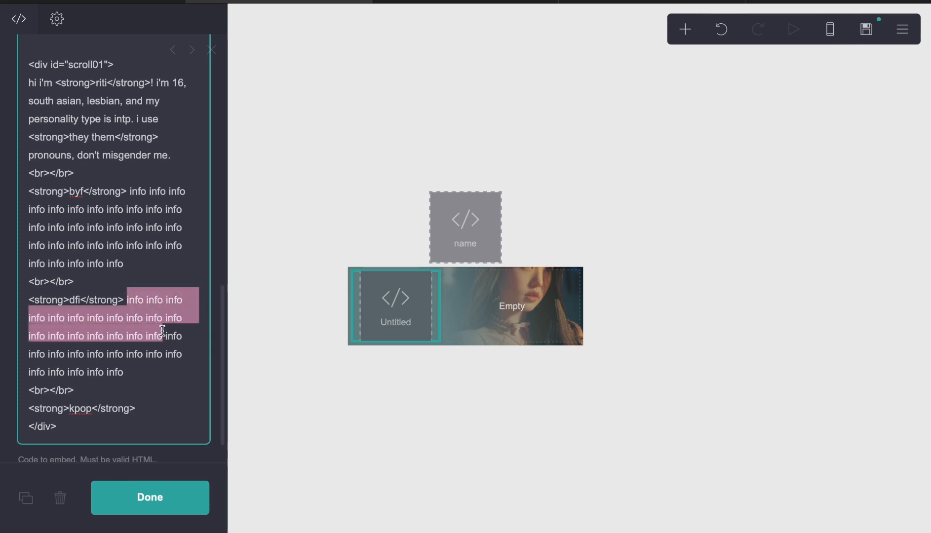
click(148, 408)
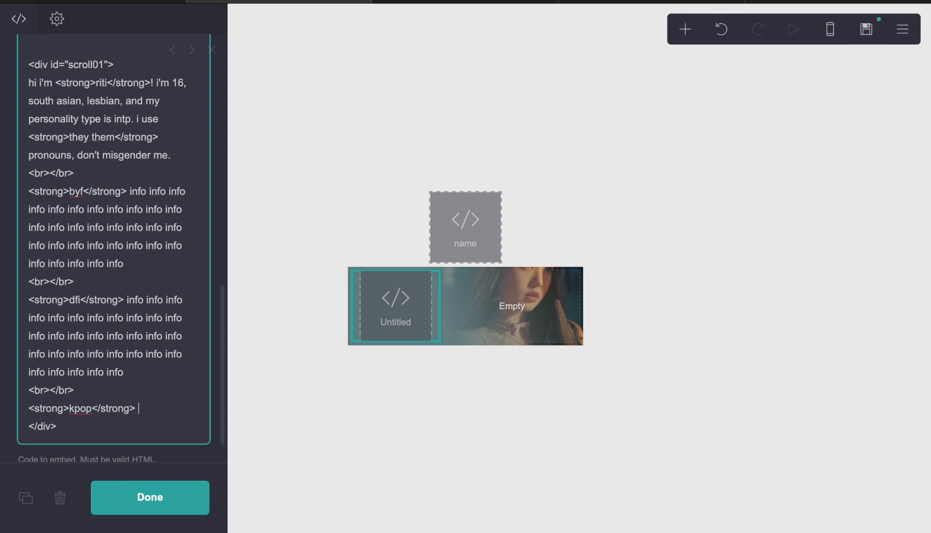
key(ctrl+v)
- Add a new line headed <strong>my bffs</strong> below the kpop section, followed by the same "info" placeholder text
key(Return)
text(<)
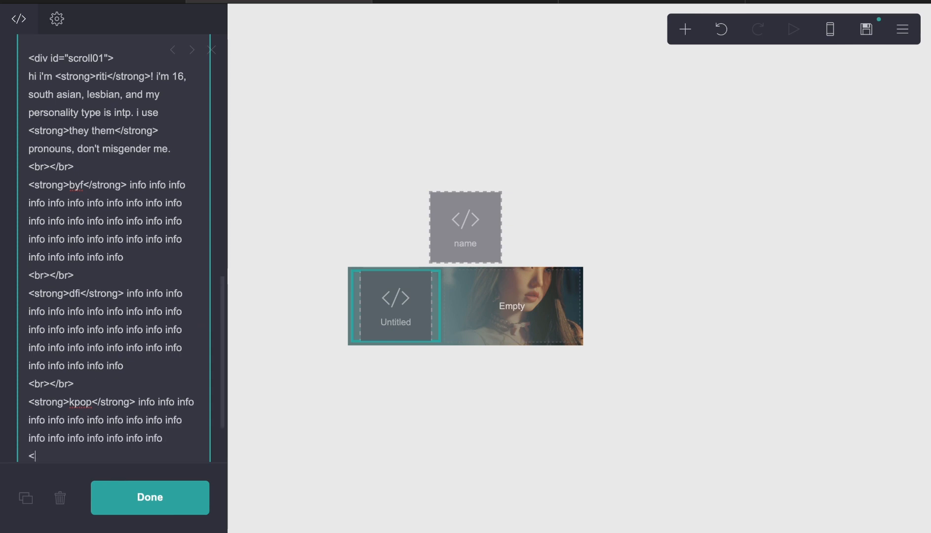
text(strong>my bffss)
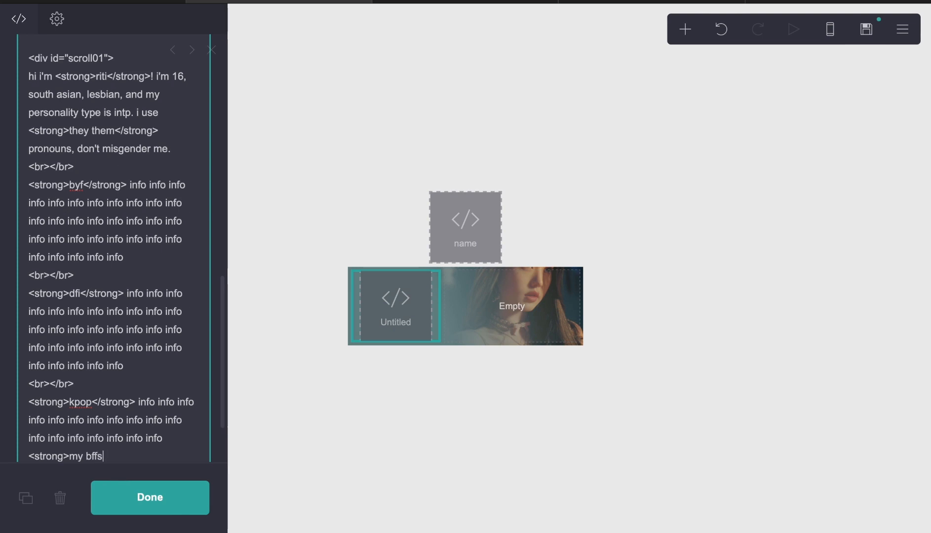
key(BackSpace)
text(<?)
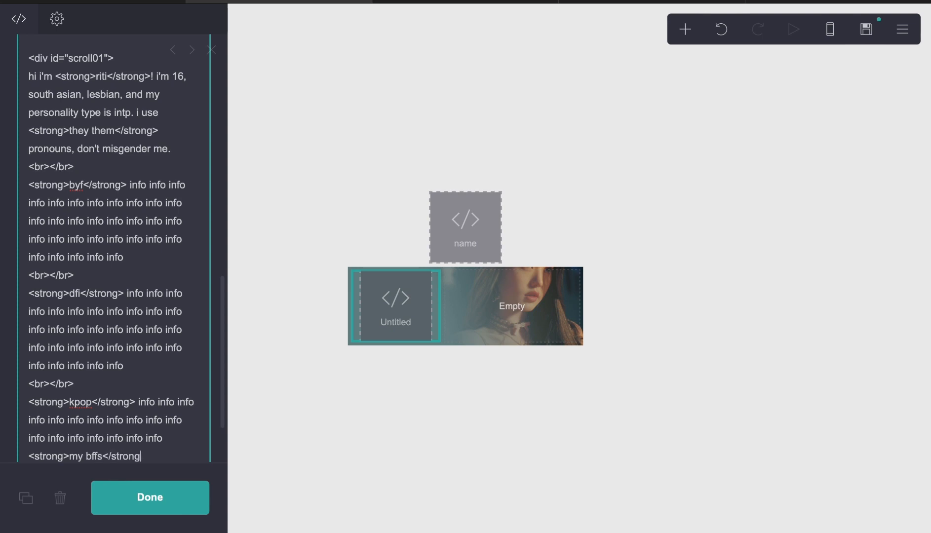
key(ctrl+v)
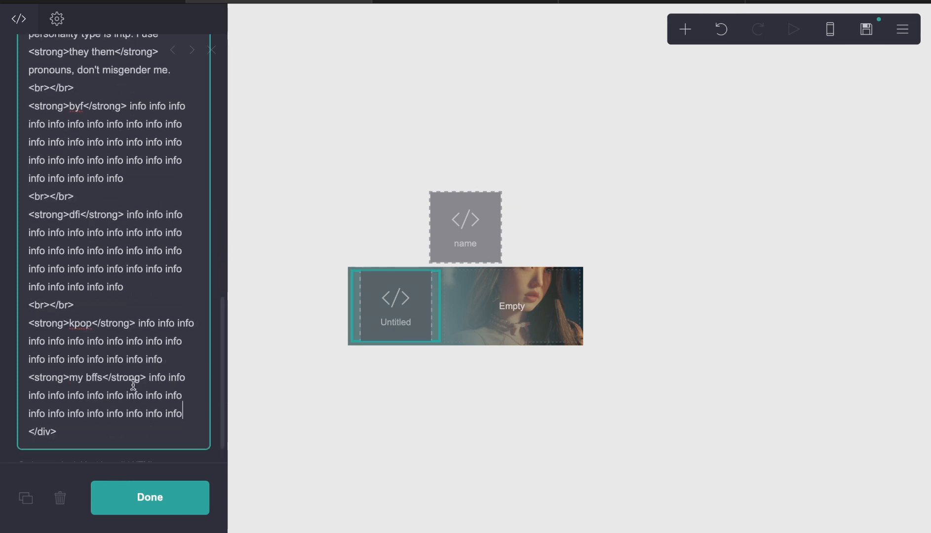
- Select the image container and set its right column's width to 50%
click(374, 386)
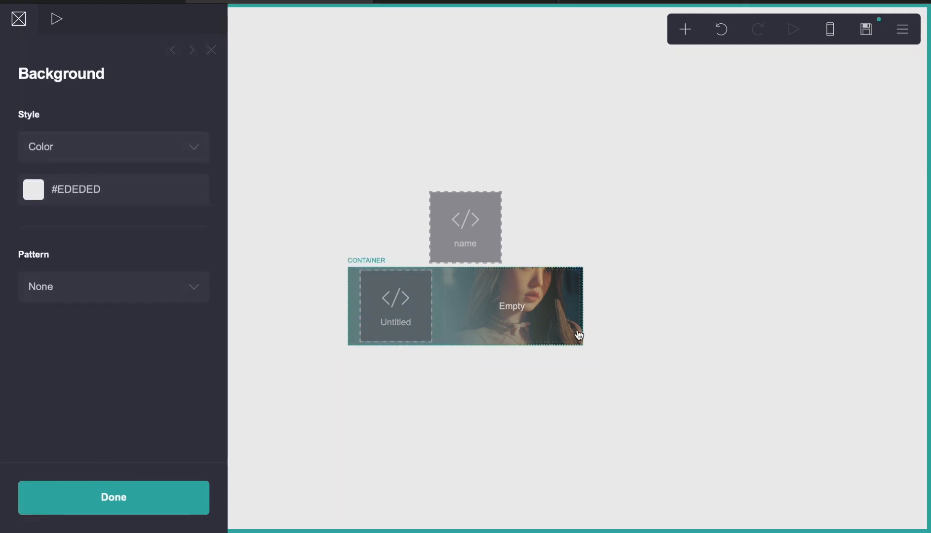
click(579, 335)
click(31, 35)
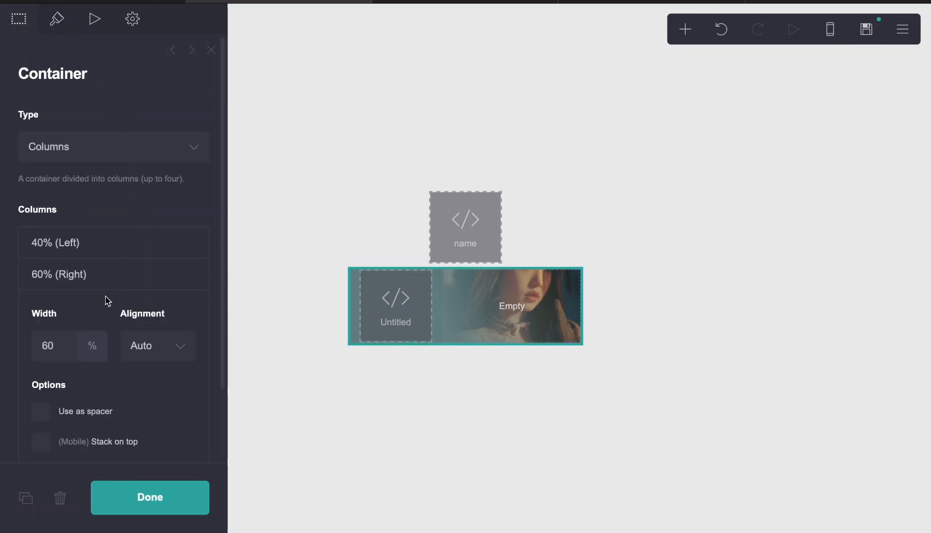
click(51, 343)
key(BackSpace)
key(BackSpace)
text(50)
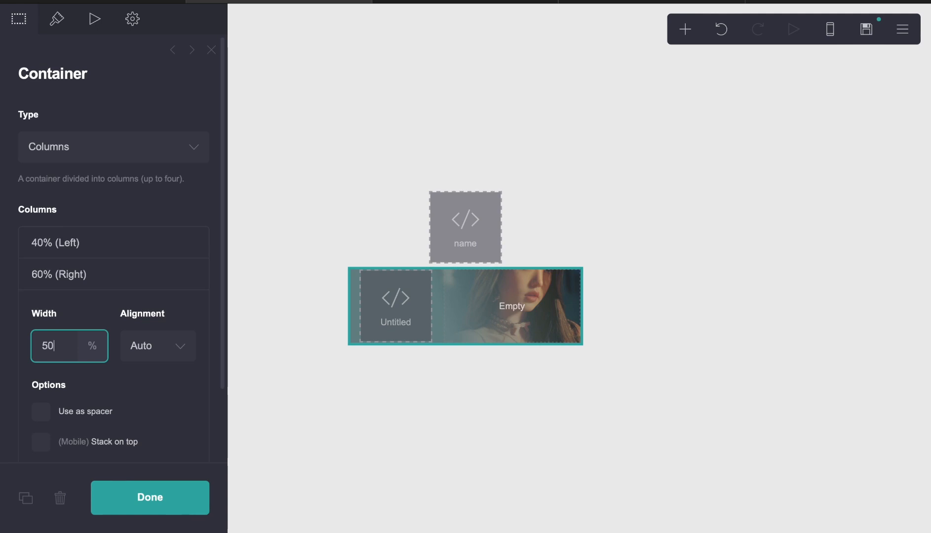
key(Return)
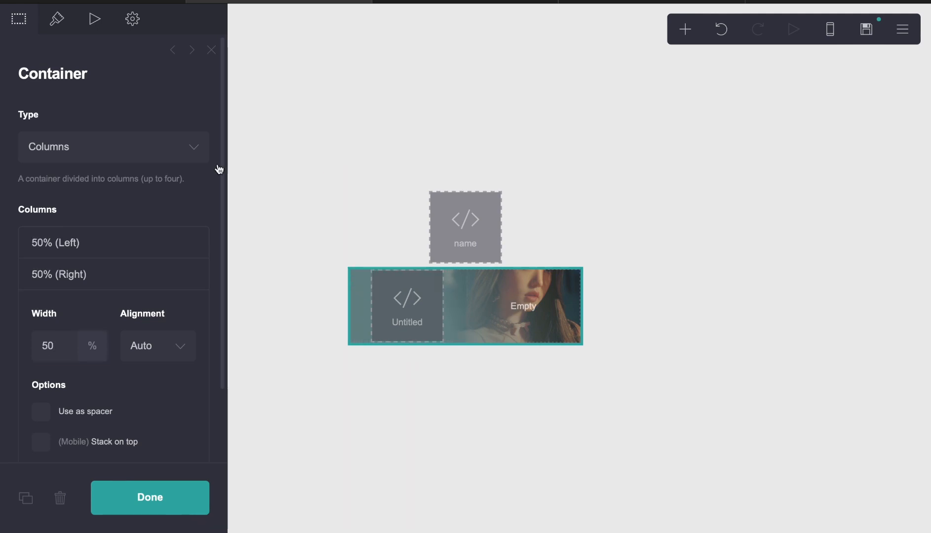
- Adjust the background image in the image container's appearance settings so that a lower part of the portrait shows
click(57, 24)
scroll(172, 195, down, 10)
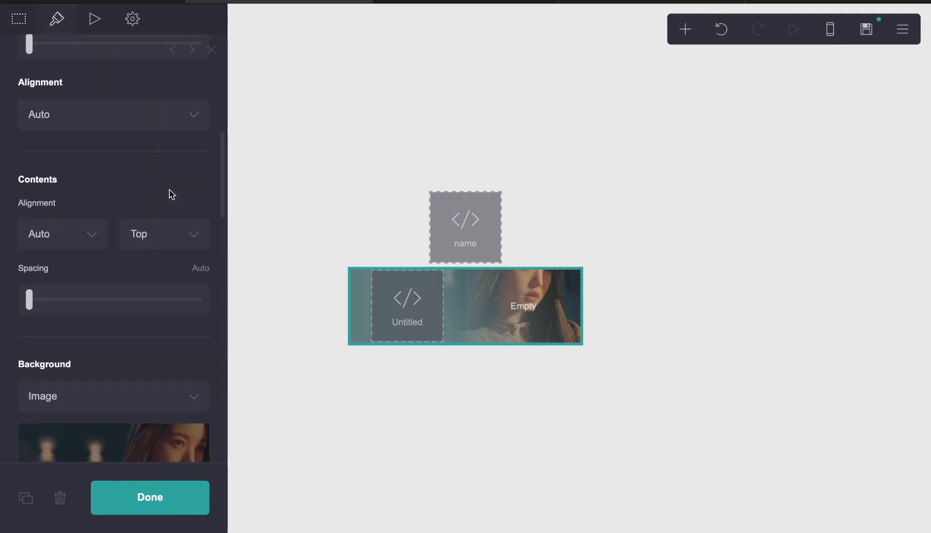
scroll(104, 263, down, 8)
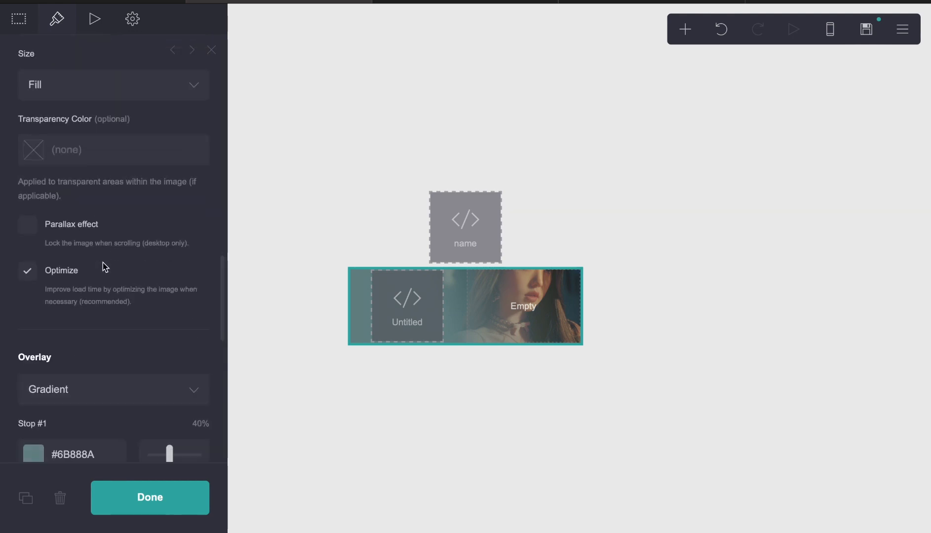
scroll(192, 254, down, 5)
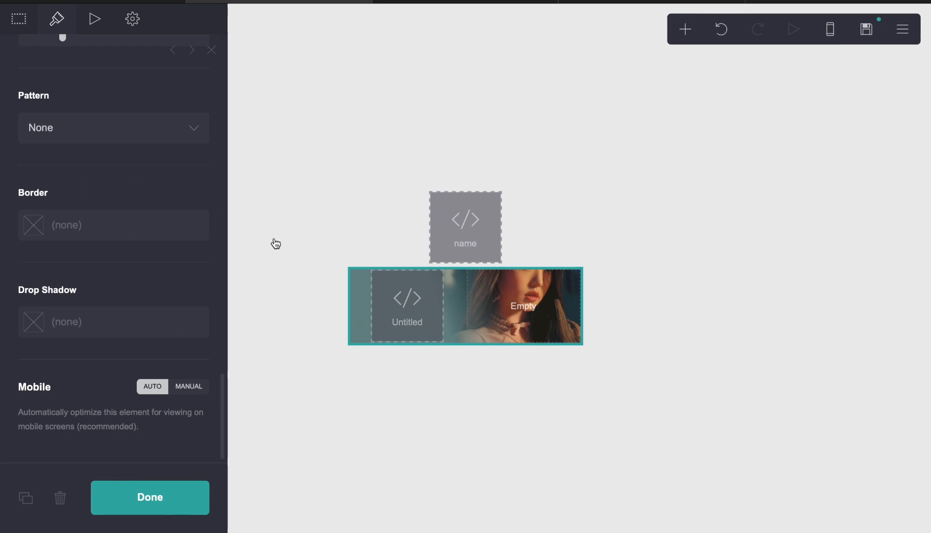
- Label the untitled code embed inside the image container "scroll"
click(405, 302)
drag(96, 267, 20, 265)
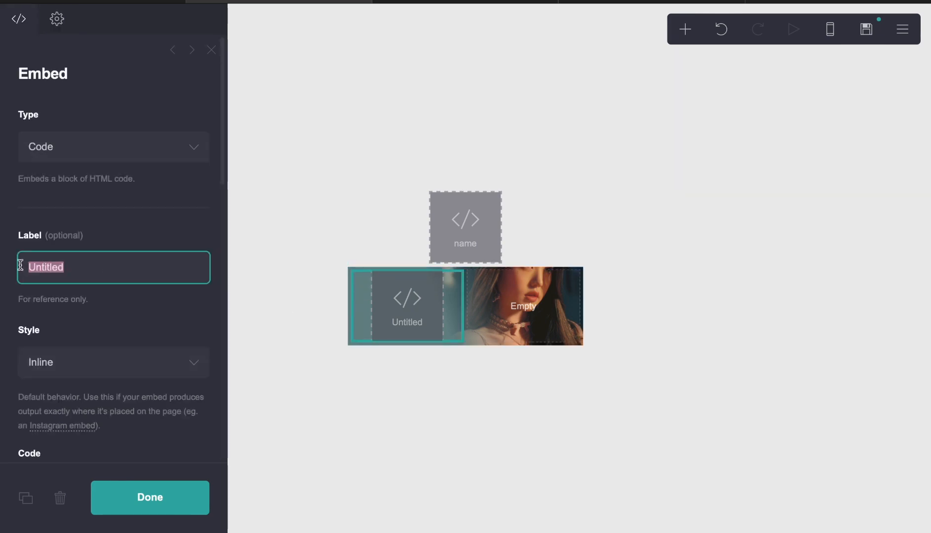
text(scroll)
- Add the rule "width: auto;" after the text-align rule in the scroll embed's #scroll01 style
scroll(85, 137, down, 5)
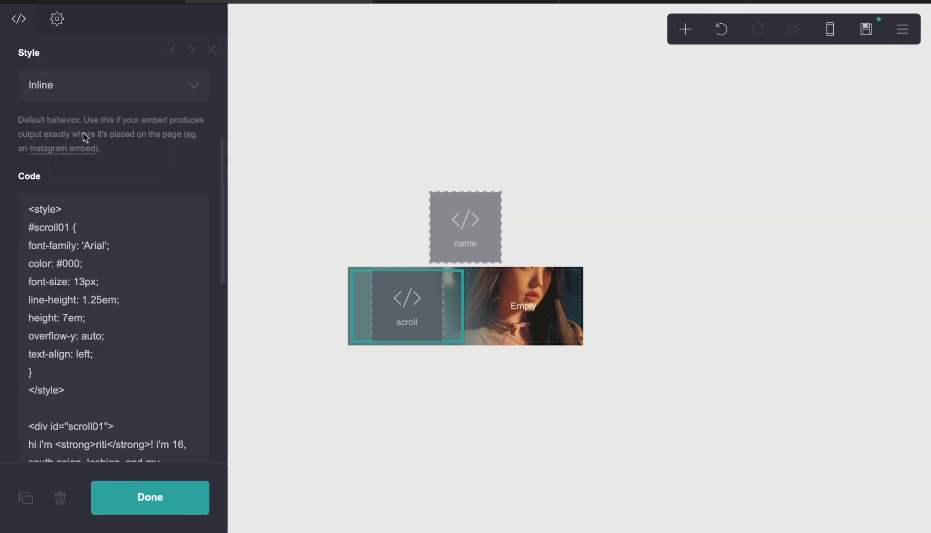
scroll(85, 137, down, 5)
scroll(79, 131, up, 1)
click(128, 139)
key(Return)
text(width)
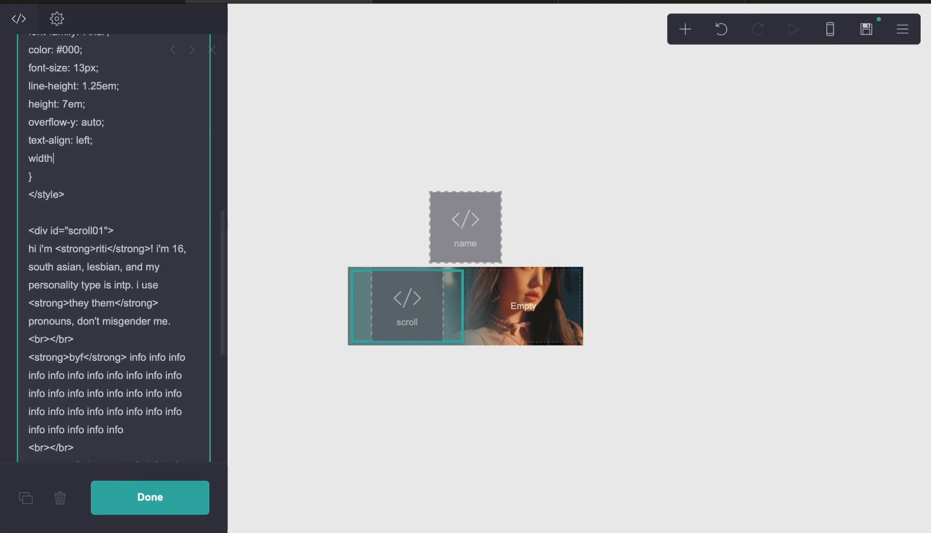
text(: autp)
key(BackSpace)
text(o;)
click(436, 374)
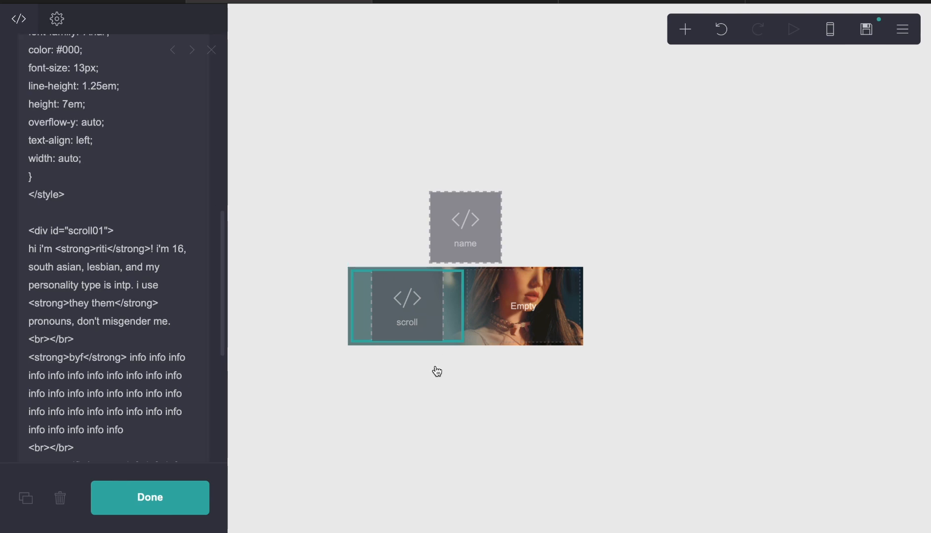
- Save the site as a template with title 1 and description 1, and view its demo
click(870, 30)
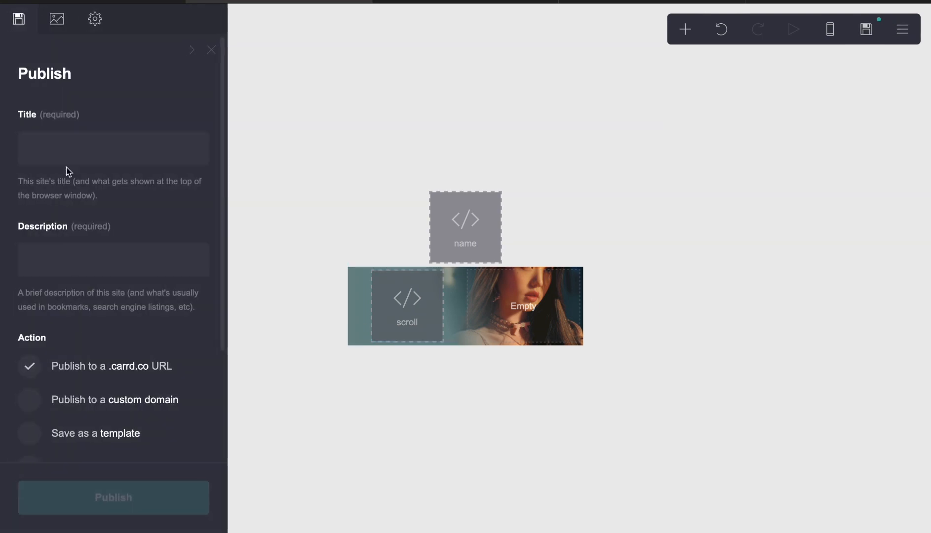
click(66, 149)
text(1)
click(67, 266)
text(1)
click(30, 435)
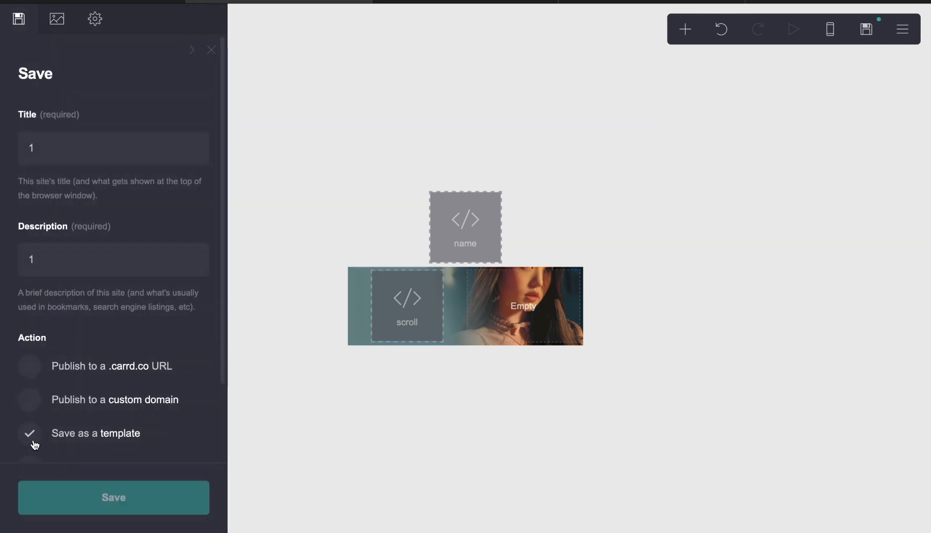
click(80, 497)
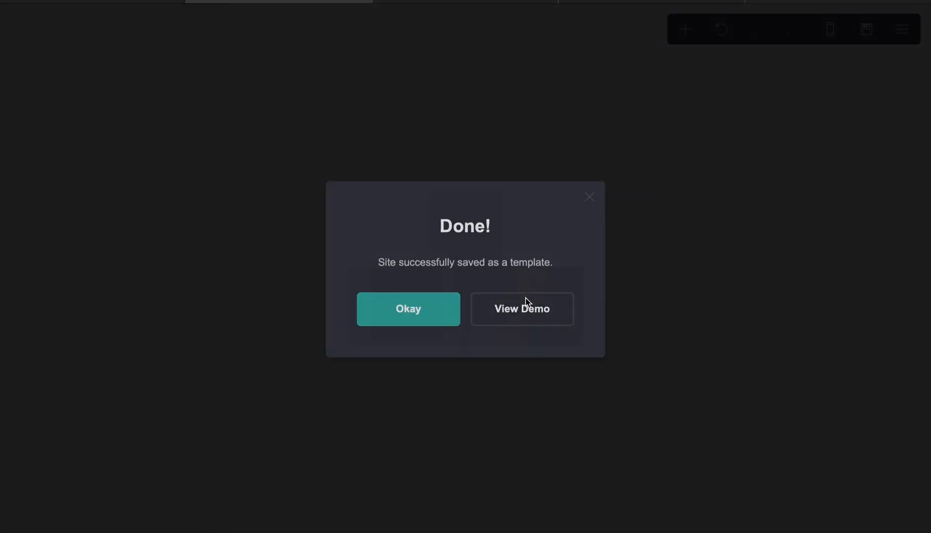
click(542, 317)
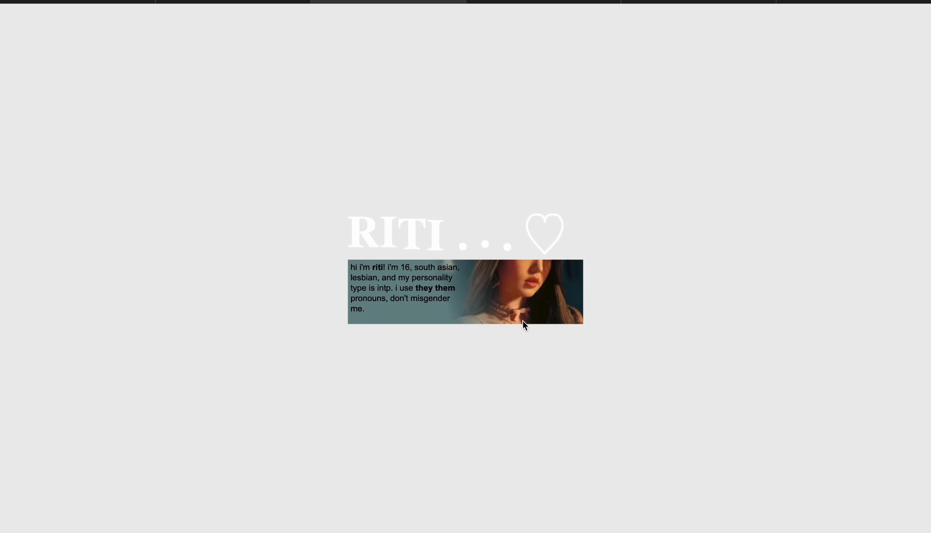
- Return to the editor and set the image container's vertical padding to 1.375
click(270, 2)
click(388, 304)
click(557, 293)
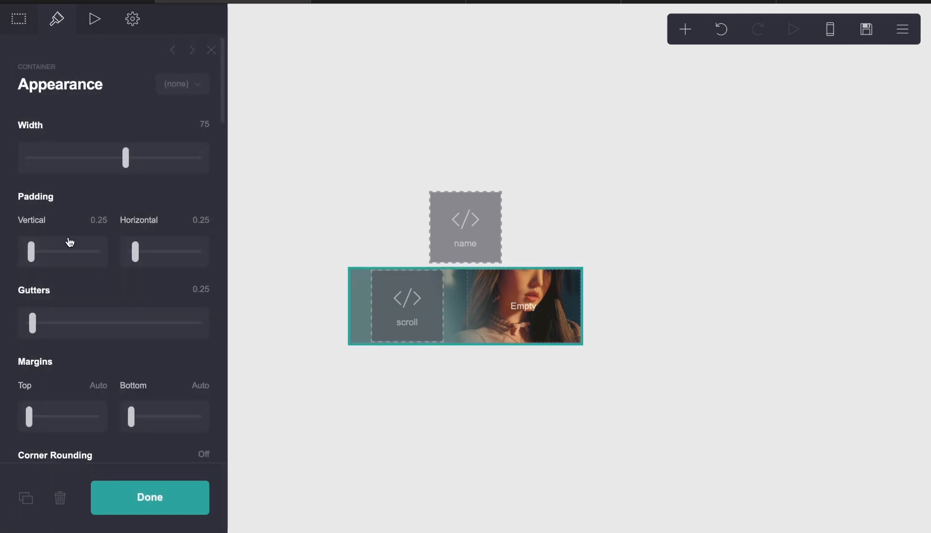
drag(34, 260, 39, 261)
click(517, 419)
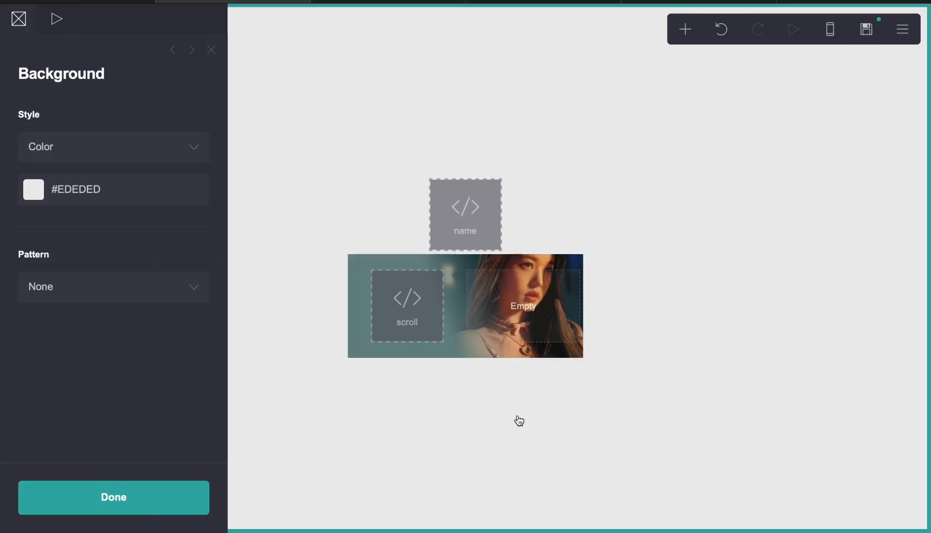
key(Escape)
- Save the changes to the template and test scrolling the text box in the demo
click(866, 29)
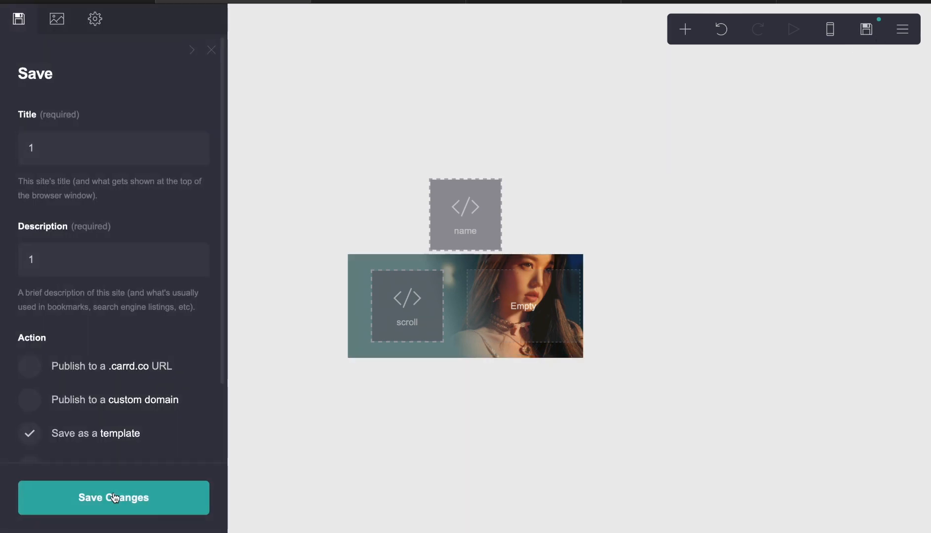
key(Return)
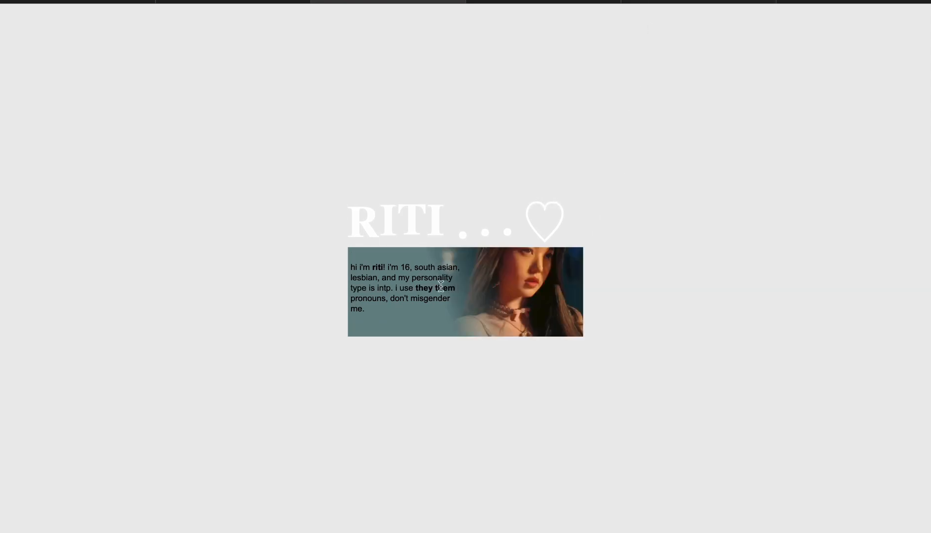
scroll(441, 286, down, 3)
scroll(441, 288, up, 4)
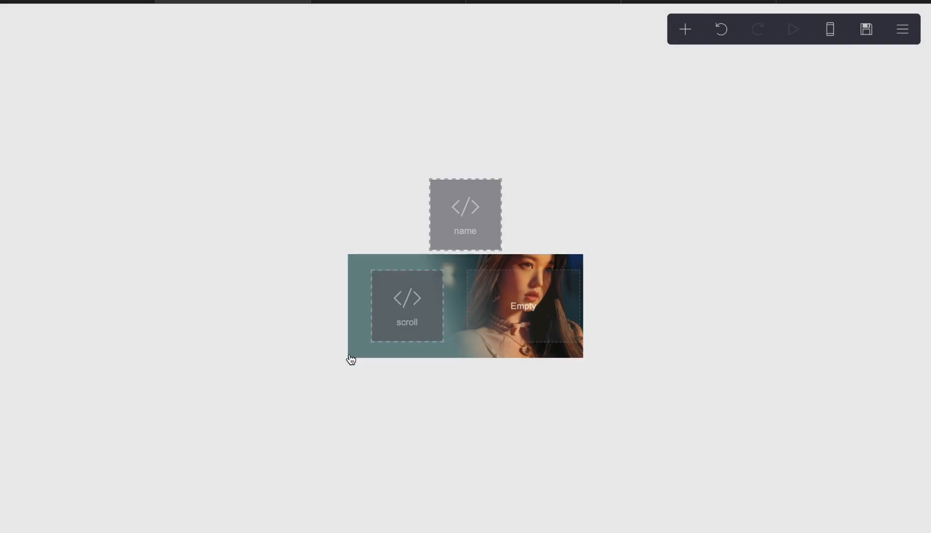
- Copy the first gradient stop's colour, #6B888A, from the image container's overlay settings
click(349, 361)
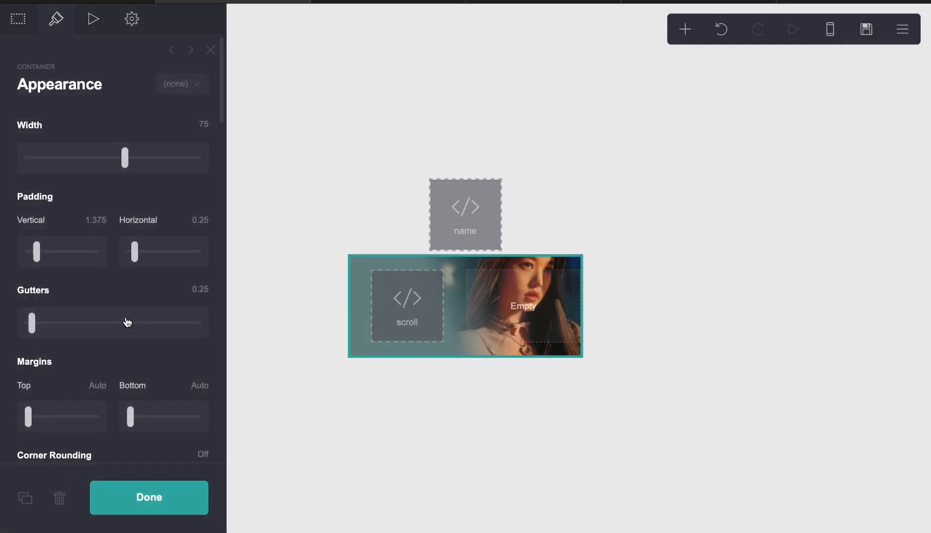
scroll(127, 323, down, 10)
scroll(125, 322, up, 2)
scroll(126, 323, down, 6)
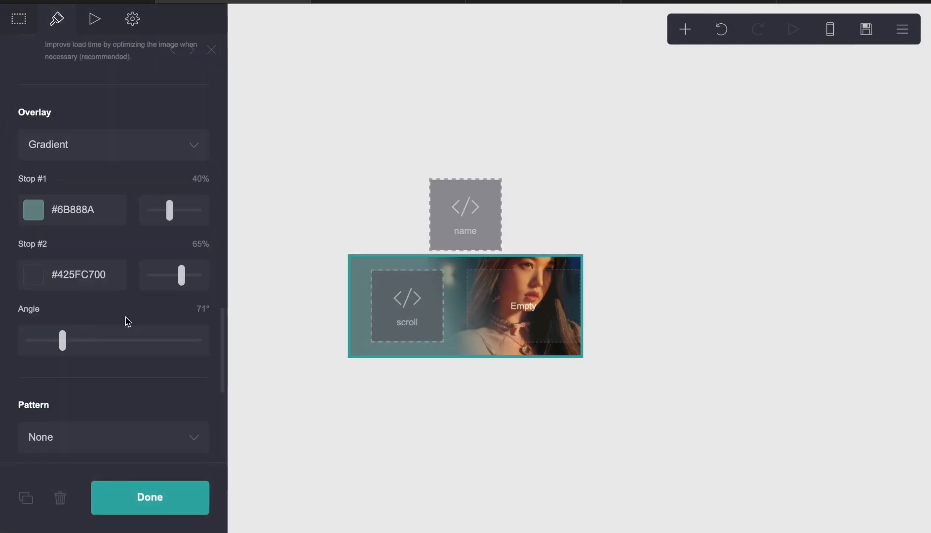
click(87, 223)
- Set the wobble style in the name embed's code to font size 2.5em and colour #6B888A
click(433, 208)
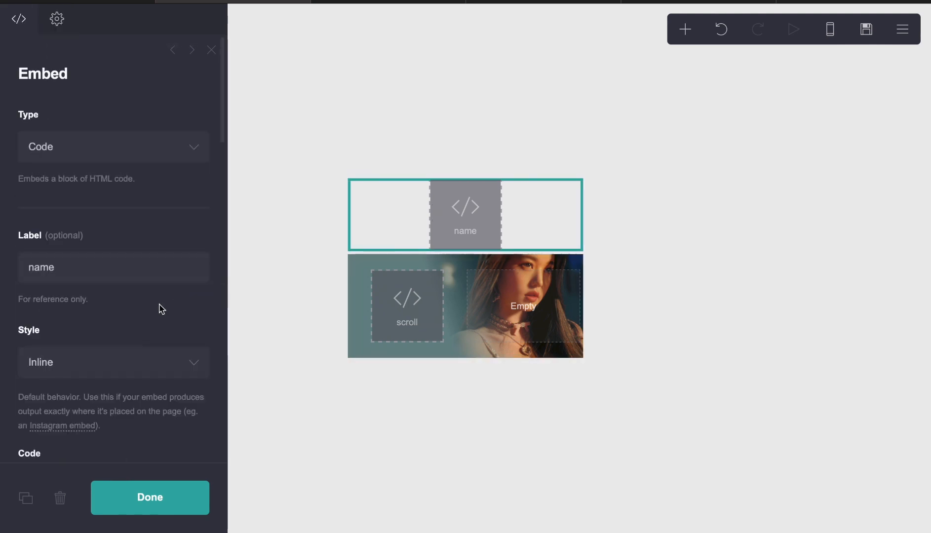
scroll(160, 307, down, 8)
click(77, 159)
key(BackSpace)
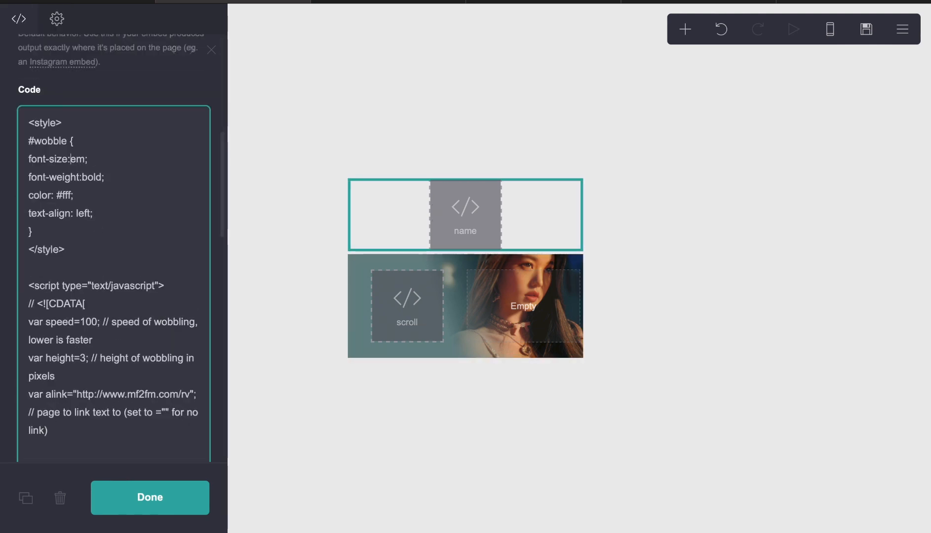
text(2.5)
drag(74, 196, 62, 196)
text(EB008A)
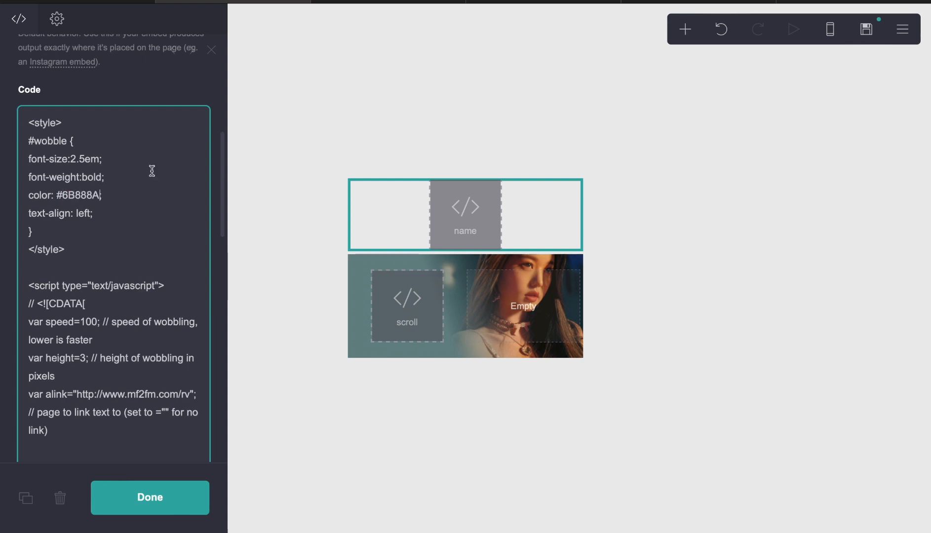
- Change the page background colour to #FFFFFF
click(430, 108)
click(110, 192)
drag(111, 228, 49, 214)
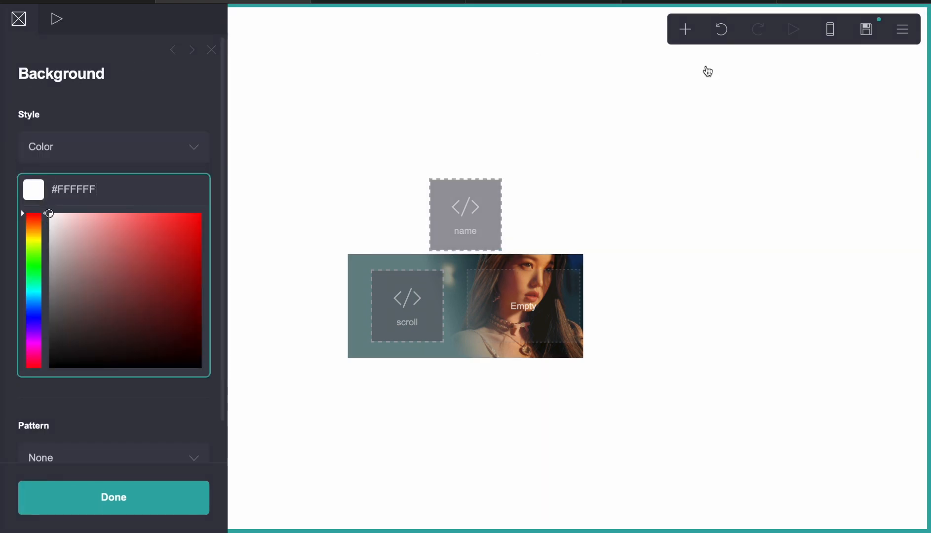
- Save the template changes, check the name and scrolling text in the demo, and return to the editor
click(865, 30)
click(175, 494)
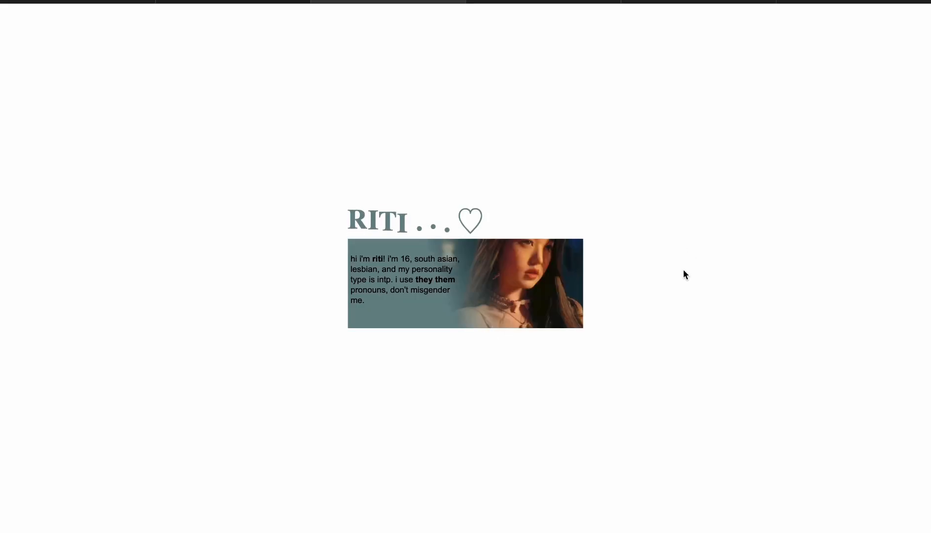
scroll(429, 296, down, 5)
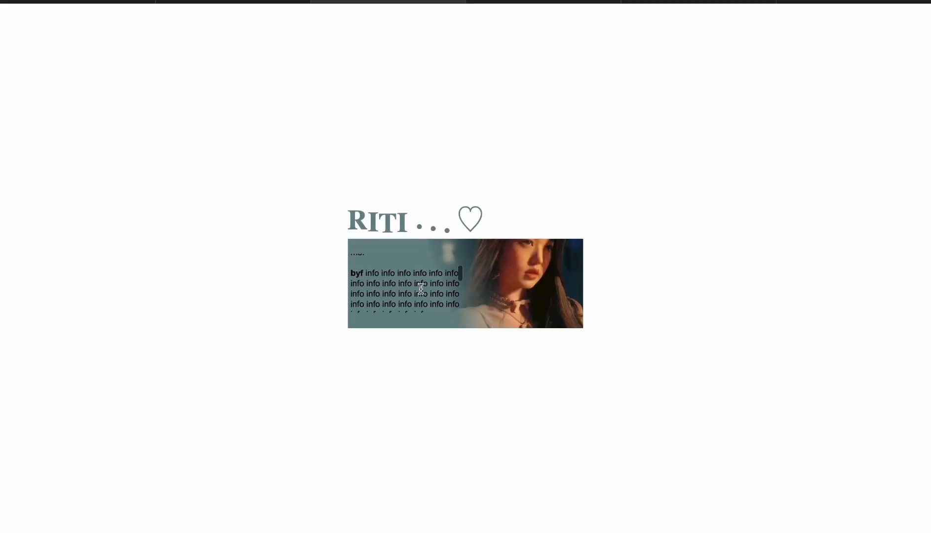
scroll(422, 292, up, 5)
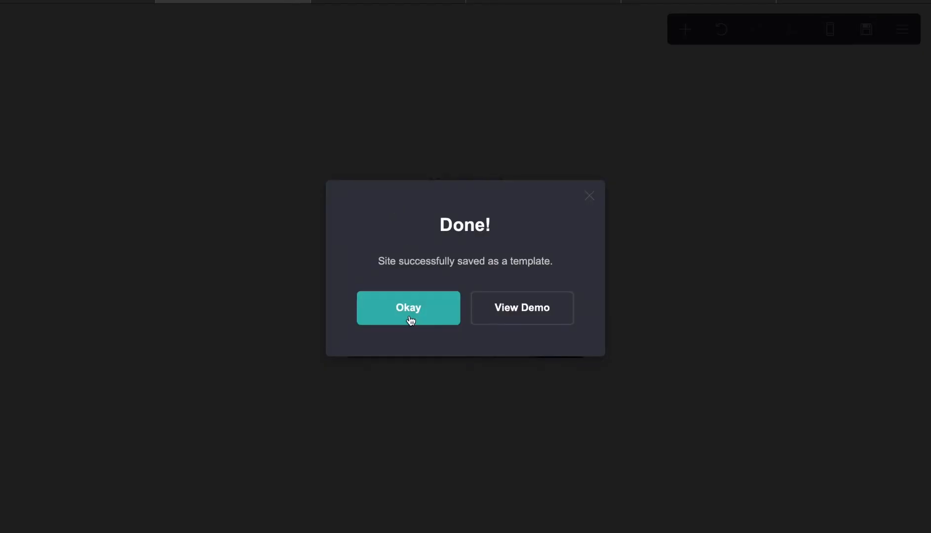
click(409, 321)
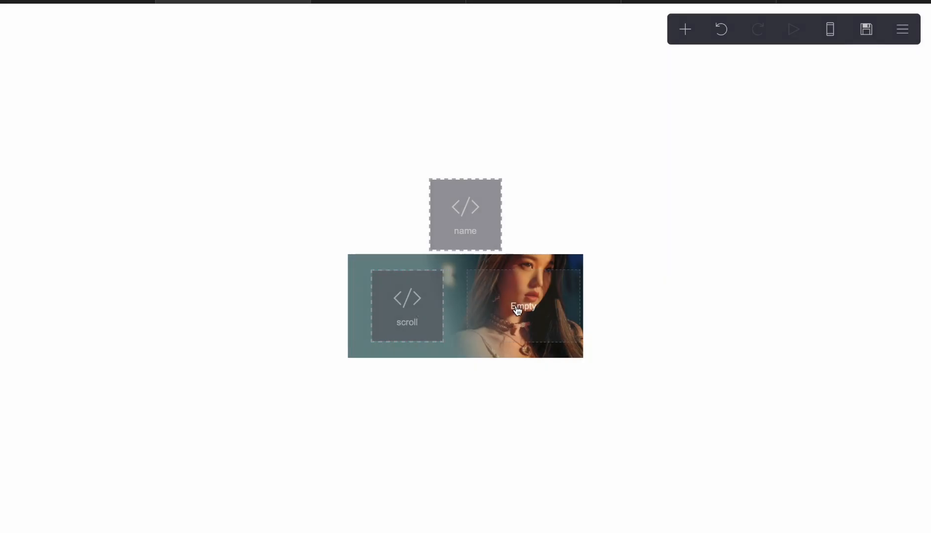
- Set the image container's vertical padding to 0.375
click(423, 325)
scroll(125, 322, down, 6)
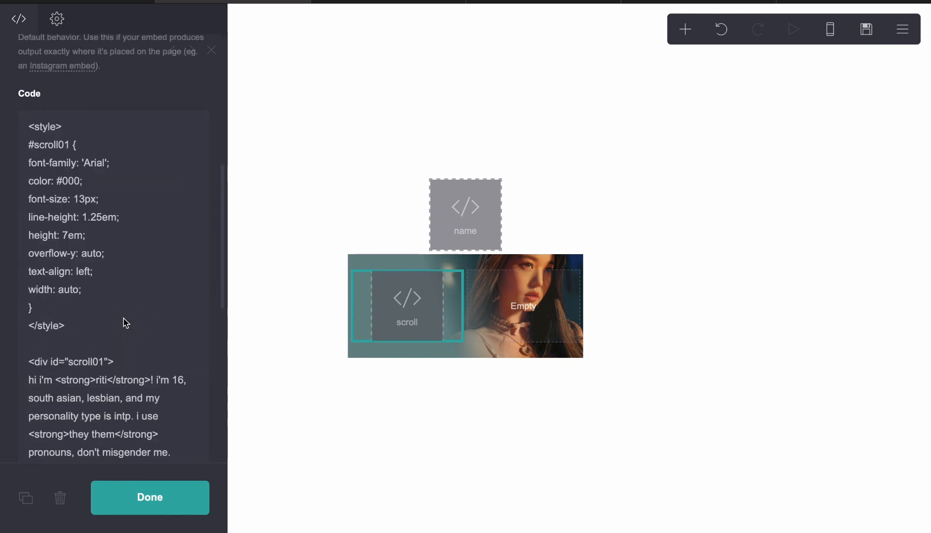
click(491, 287)
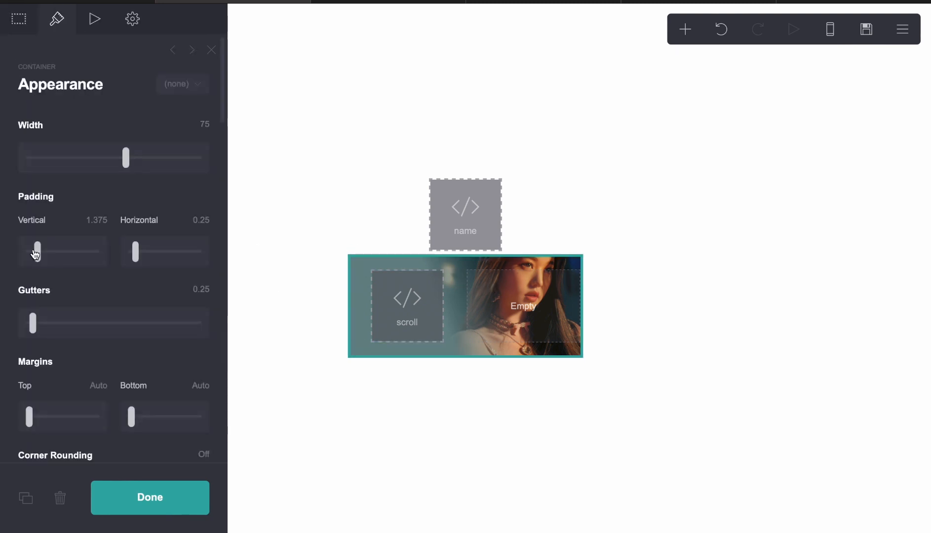
drag(34, 254, 33, 252)
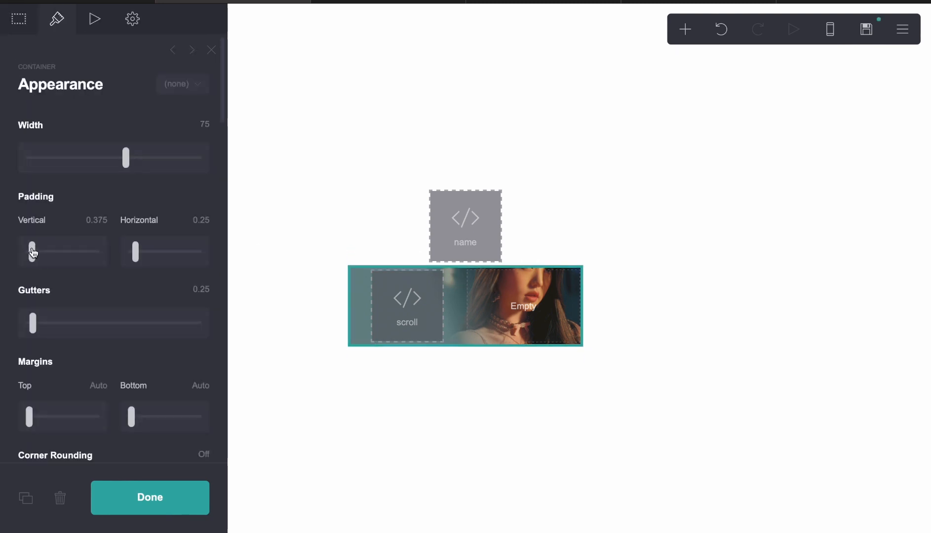
- Set the height in the scroll embed's #scroll01 style to 10em
click(371, 297)
scroll(100, 297, down, 8)
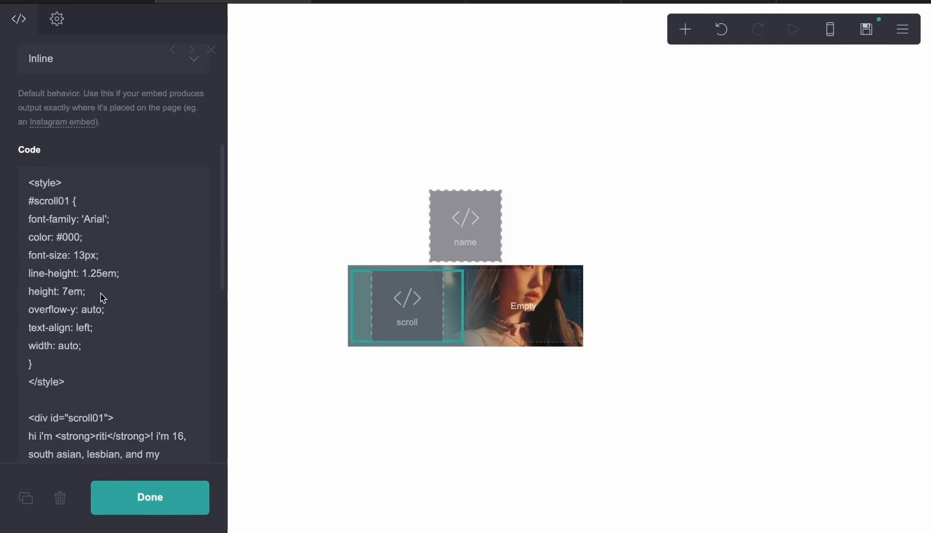
click(73, 121)
key(BackSpace)
text(10)
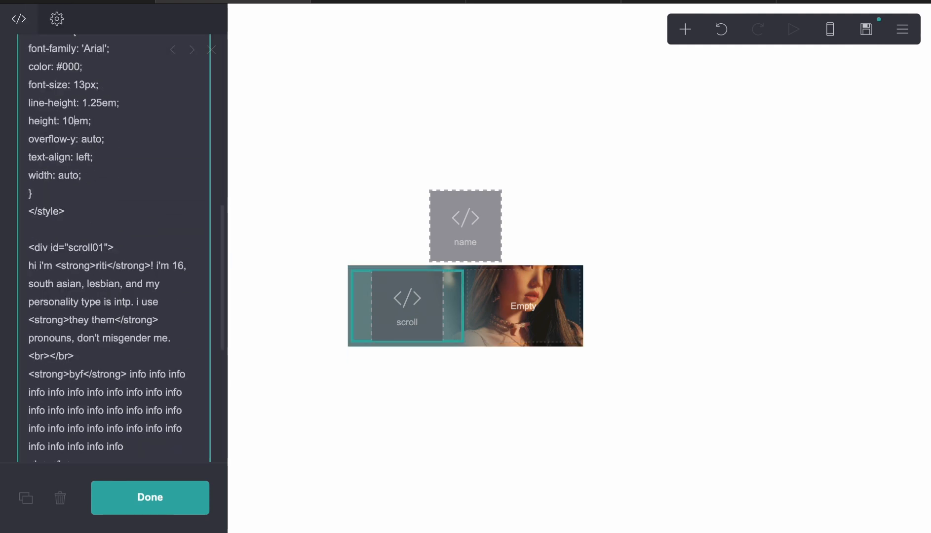
- Save the padding and text box height changes to the template and return to the editor
click(872, 29)
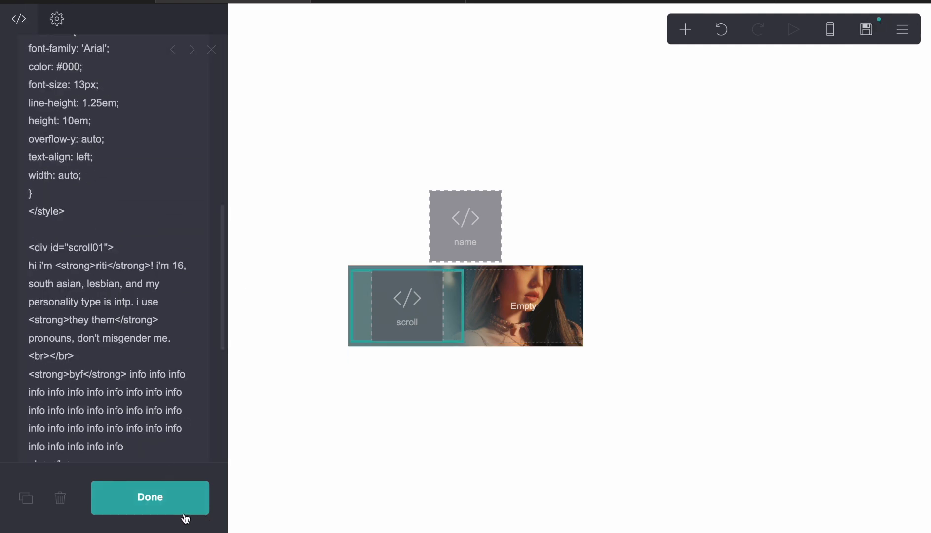
click(875, 33)
click(196, 512)
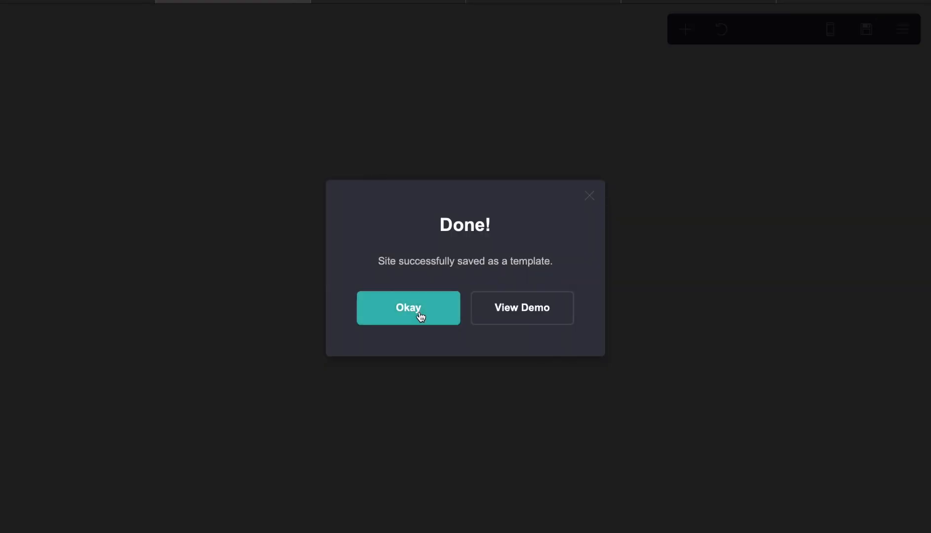
click(420, 316)
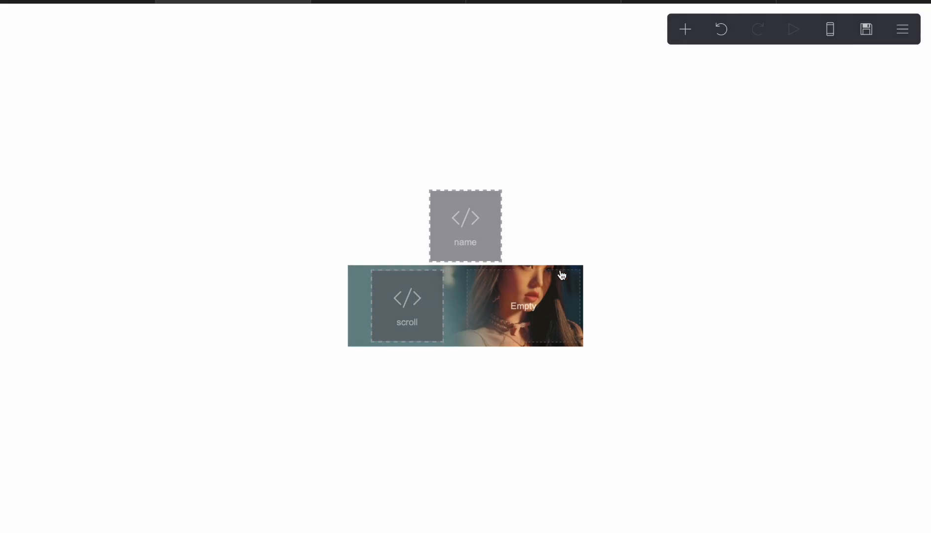
- Set the image container's gradient overlay to 46% for the first stop and an angle of 85°
click(559, 272)
scroll(210, 245, down, 10)
scroll(127, 317, down, 5)
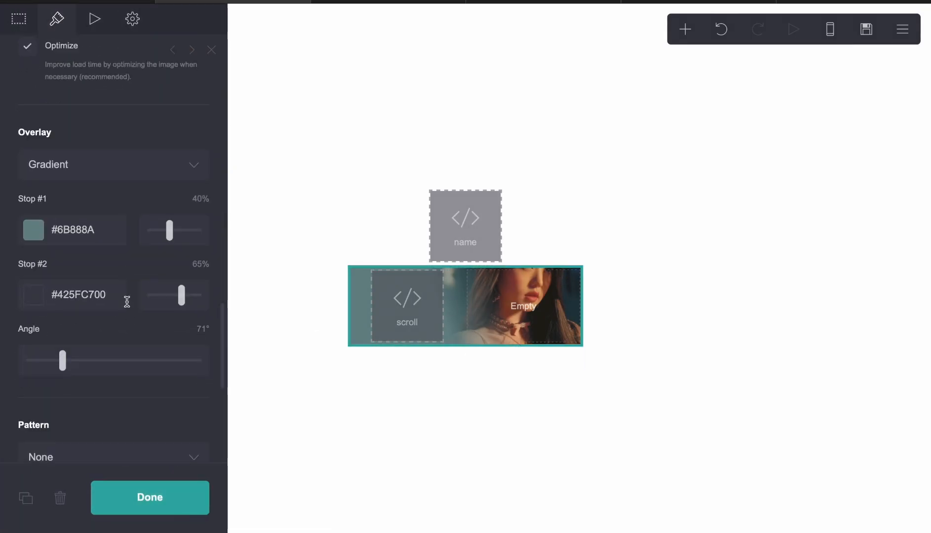
drag(170, 231, 172, 232)
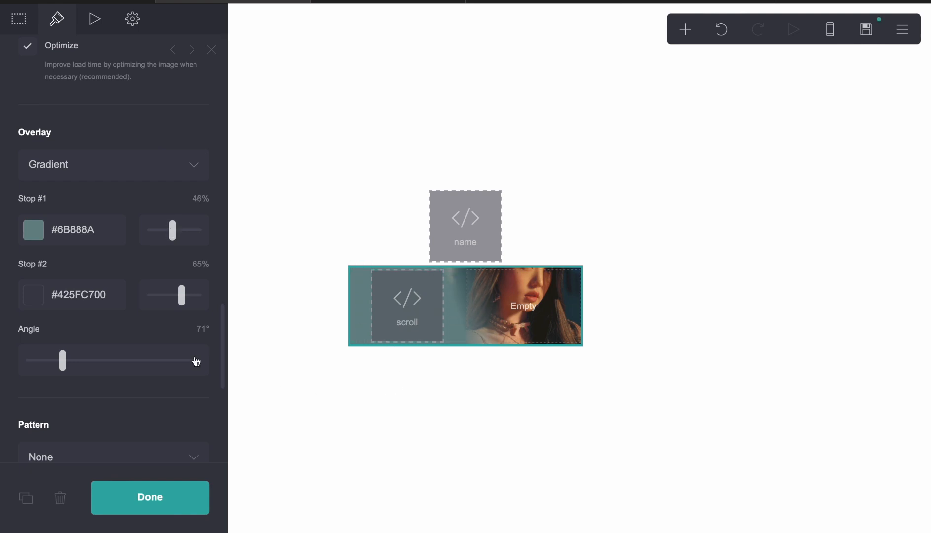
click(77, 366)
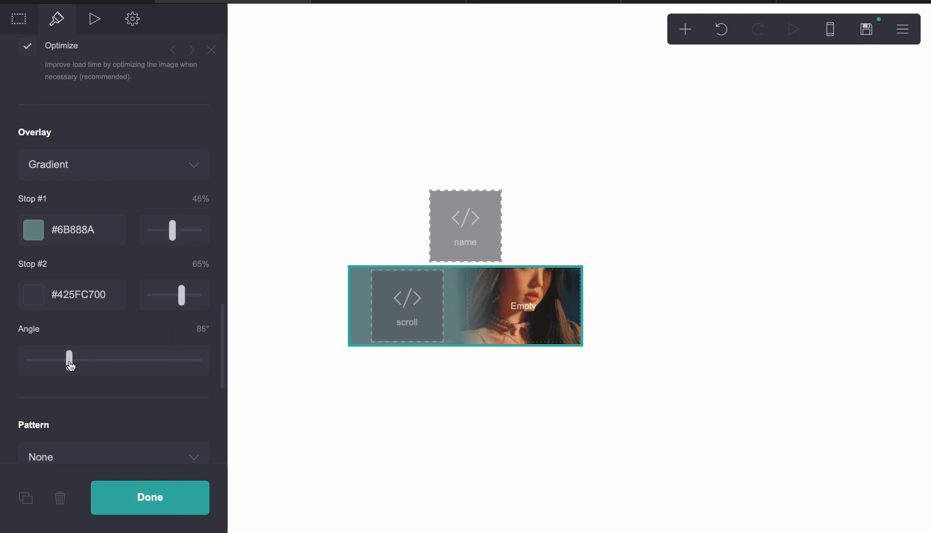
click(488, 426)
- Set the second stop of the container's gradient overlay to 71%
click(476, 339)
scroll(136, 363, down, 10)
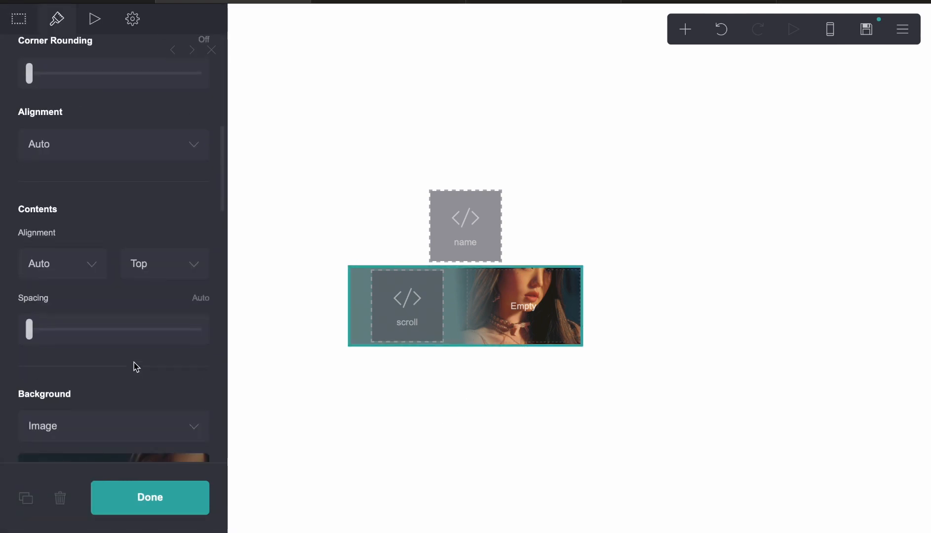
scroll(133, 362, down, 15)
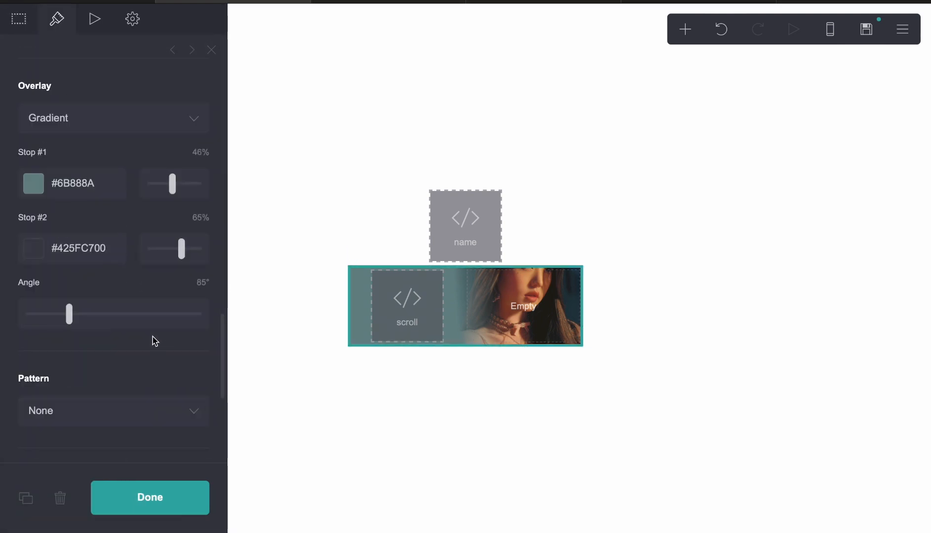
mouse_move(182, 256)
mouse_down()
mouse_move(172, 258)
mouse_move(187, 257)
mouse_up()
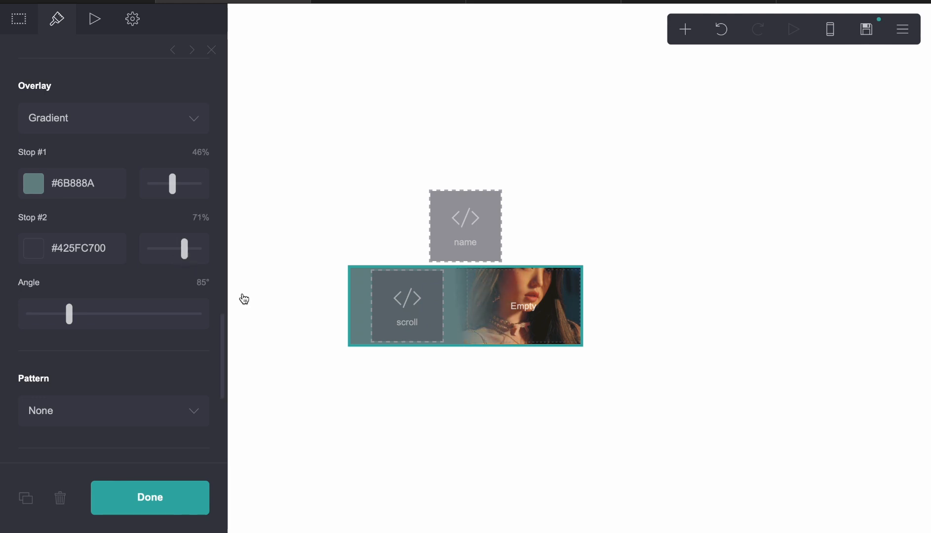
click(628, 419)
- Save the gradient overlay changes to the template and return to the editor
click(866, 29)
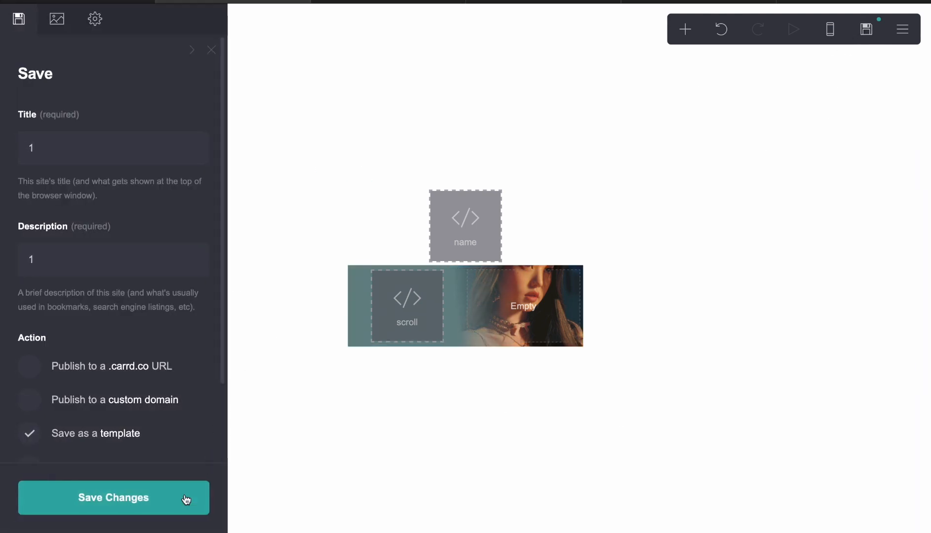
click(179, 508)
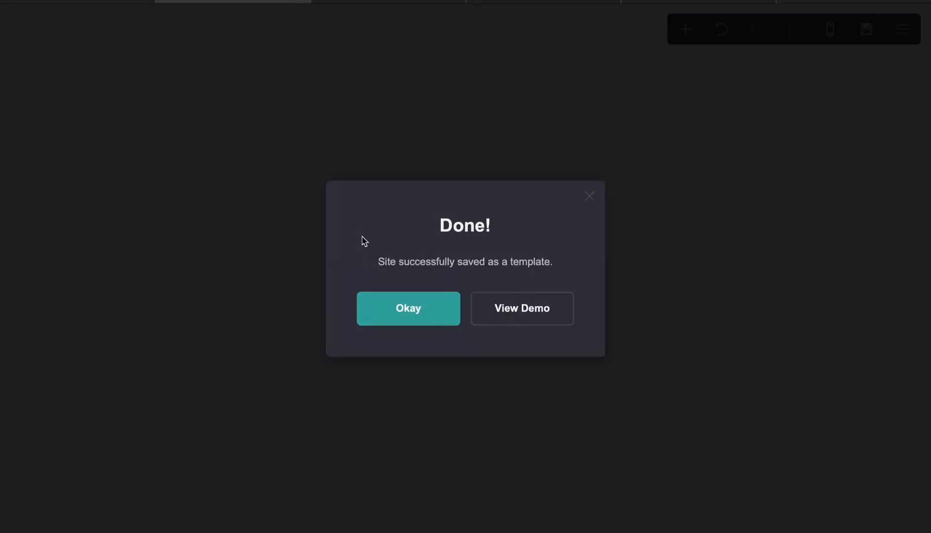
click(408, 307)
- Copy the overlay's first stop color #6B888A and use it as the image container's border color
click(515, 282)
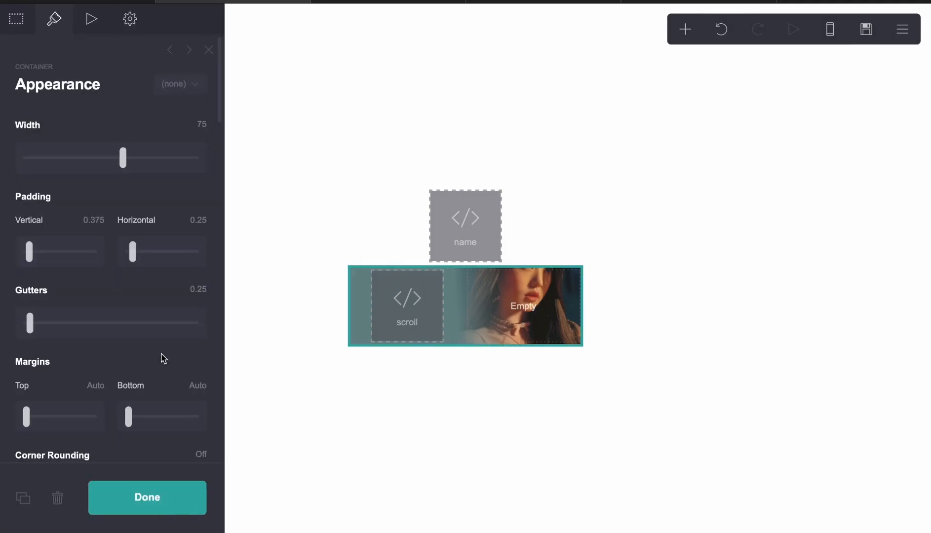
scroll(109, 331, down, 10)
scroll(109, 332, down, 10)
double_click(88, 224)
key(super+c)
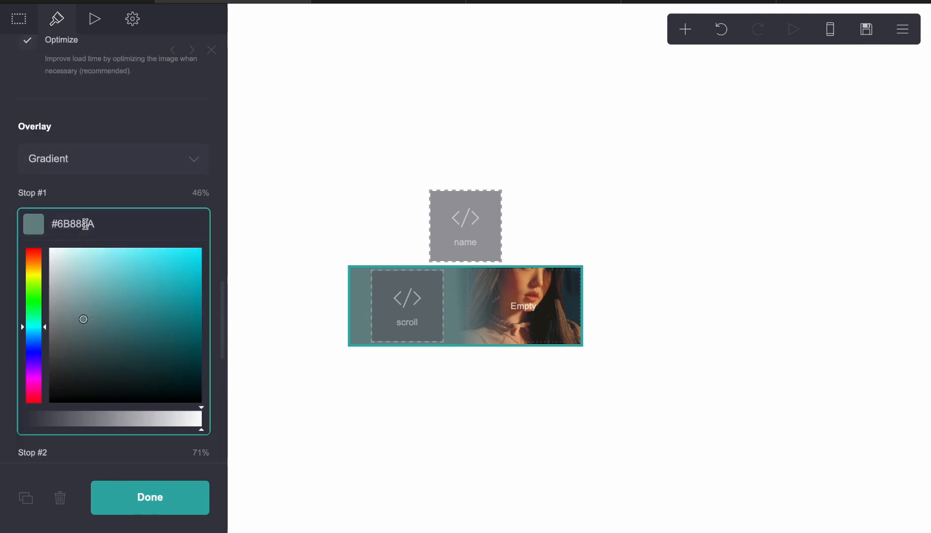
click(130, 125)
scroll(93, 331, down, 5)
click(71, 314)
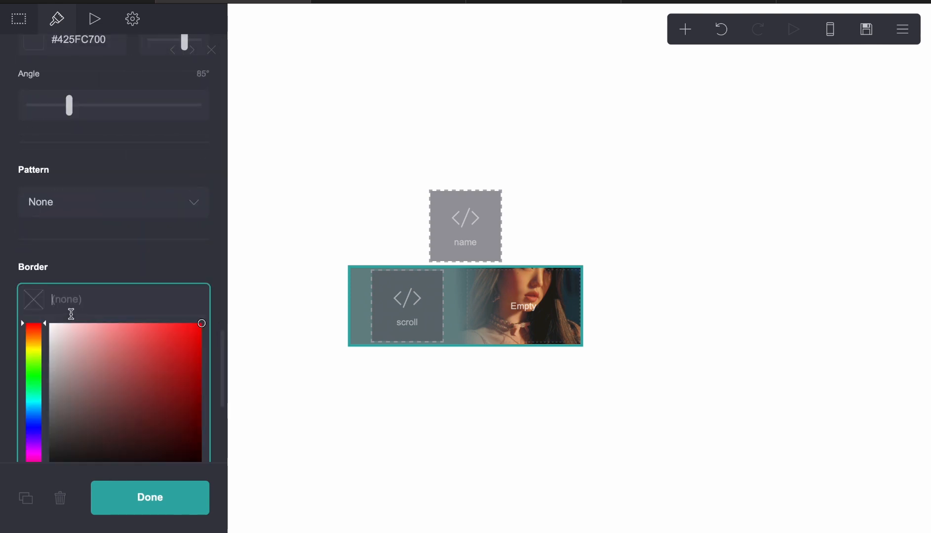
key(super+v)
- Lighten the container's border color to #ABC0C2
click(83, 266)
click(85, 309)
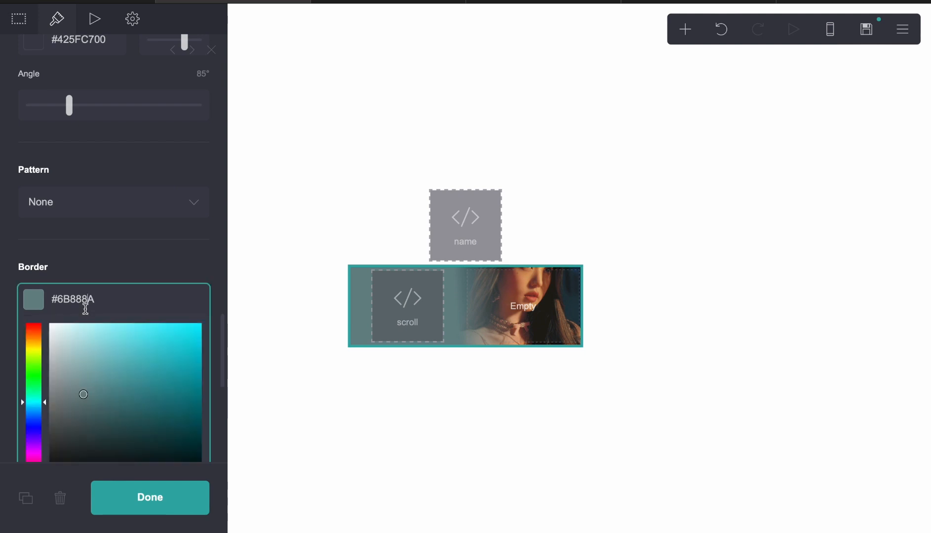
drag(73, 374, 68, 361)
click(112, 238)
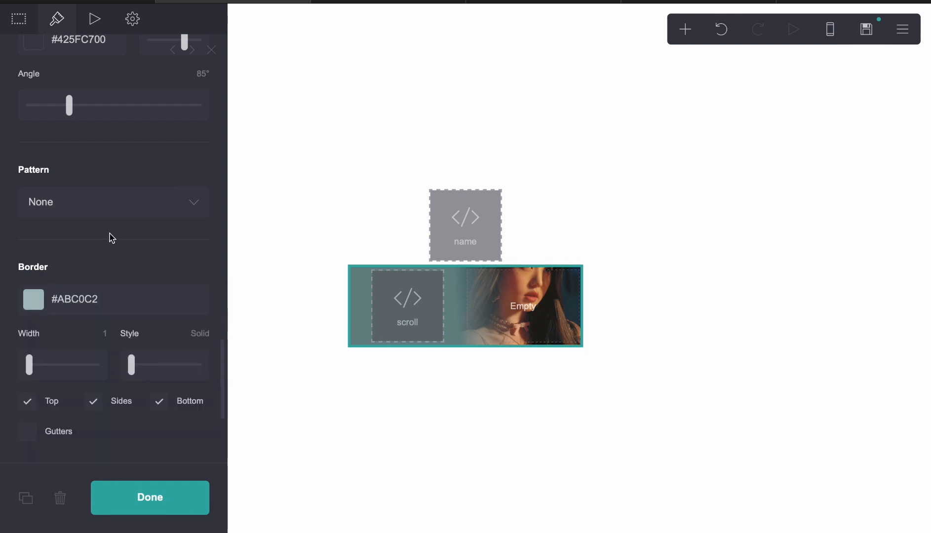
click(302, 408)
- Set the image container's border width to 5
click(355, 323)
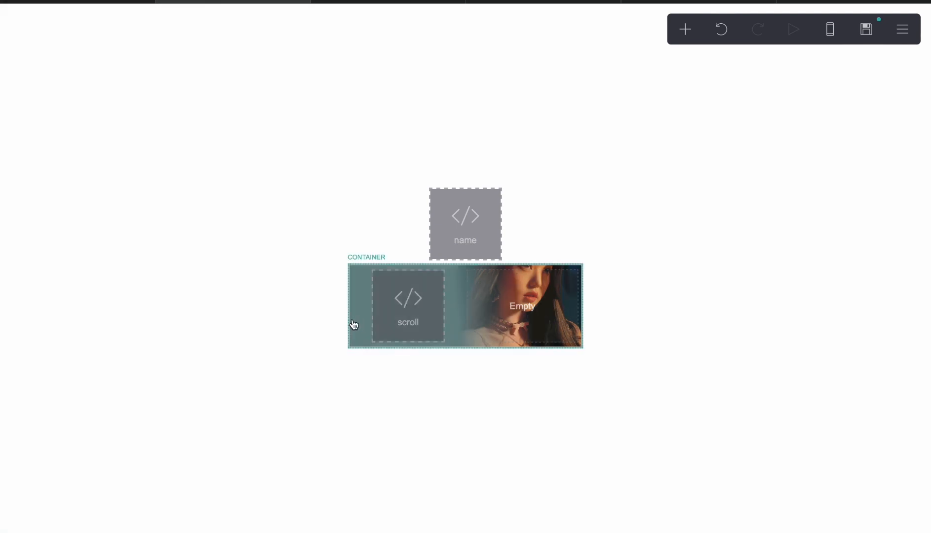
scroll(37, 326, down, 8)
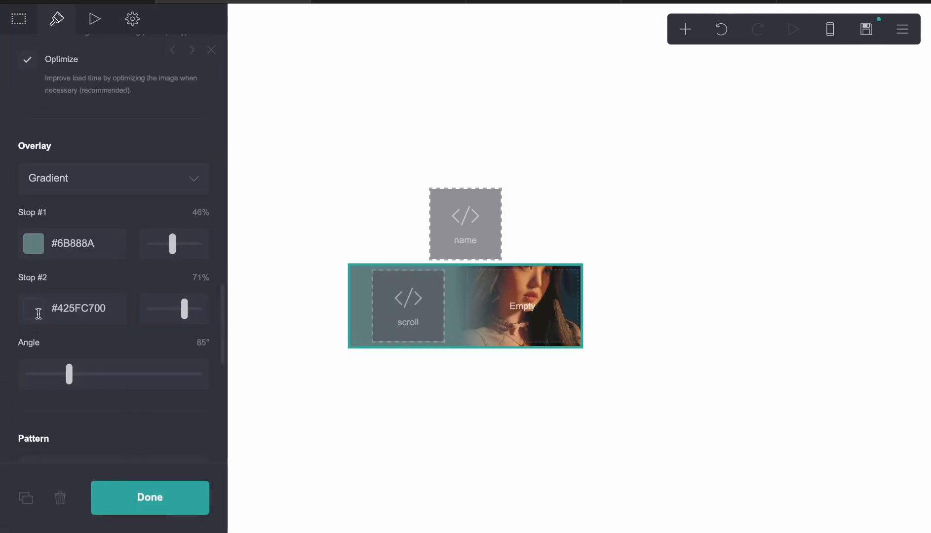
scroll(63, 355, down, 10)
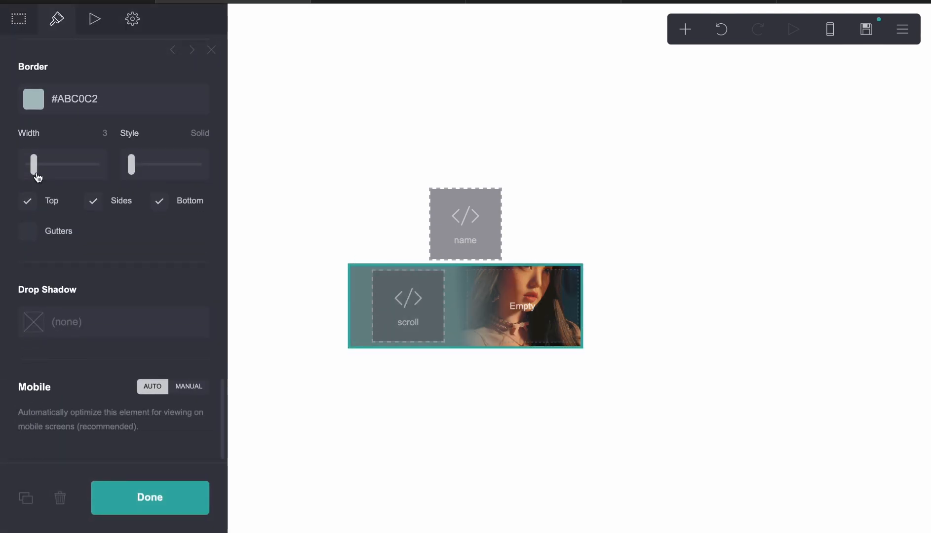
click(38, 175)
click(398, 374)
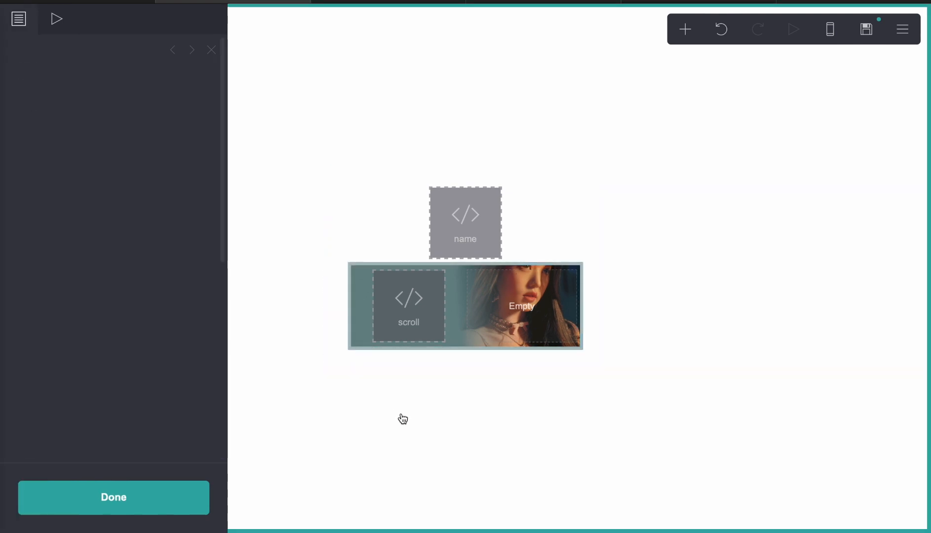
- Add a drop shadow in color #6B888A to the image container
click(526, 343)
scroll(103, 357, down, 5)
scroll(104, 358, down, 8)
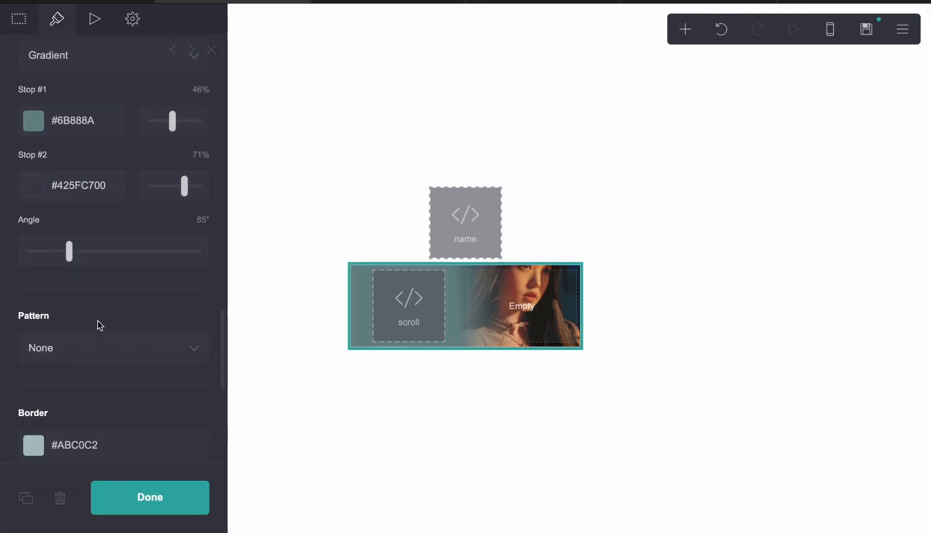
click(94, 329)
text(#6B888A)
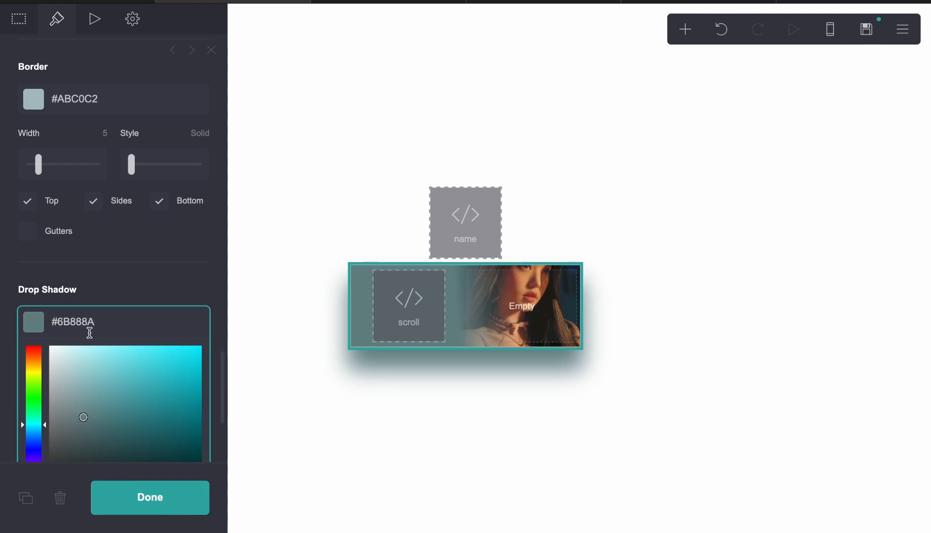
- Turn the drop shadow into a solid outline with distance 0, blur 0 and size 0.25
scroll(90, 333, down, 1)
click(115, 227)
drag(42, 409, 4, 405)
drag(149, 417, 129, 420)
drag(132, 348, 134, 348)
click(348, 445)
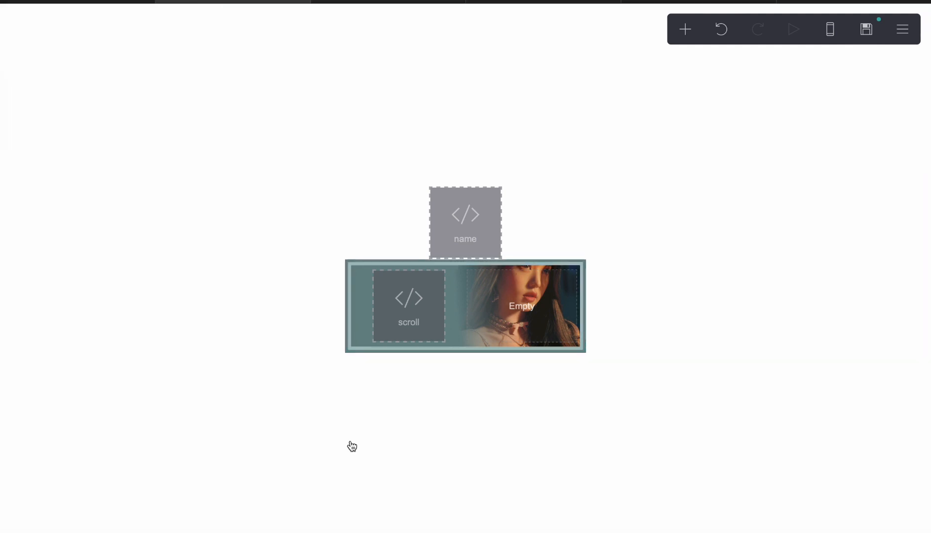
- Make the image container's border slightly thinner
click(522, 338)
scroll(104, 335, down, 15)
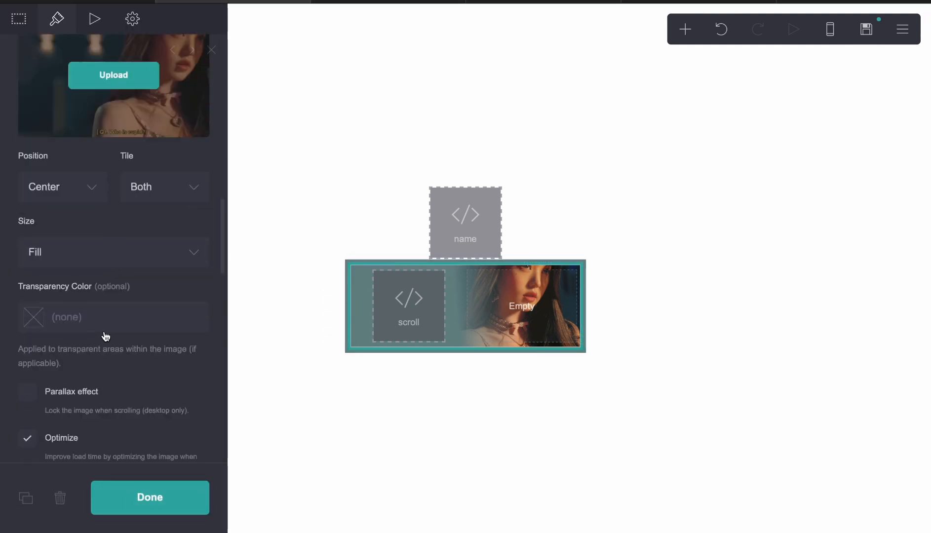
scroll(74, 291, down, 10)
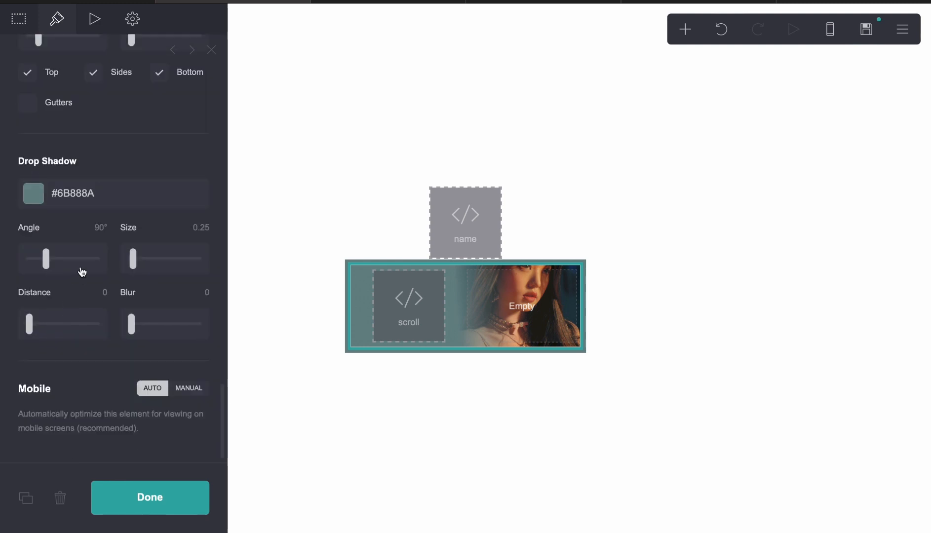
scroll(152, 227, up, 3)
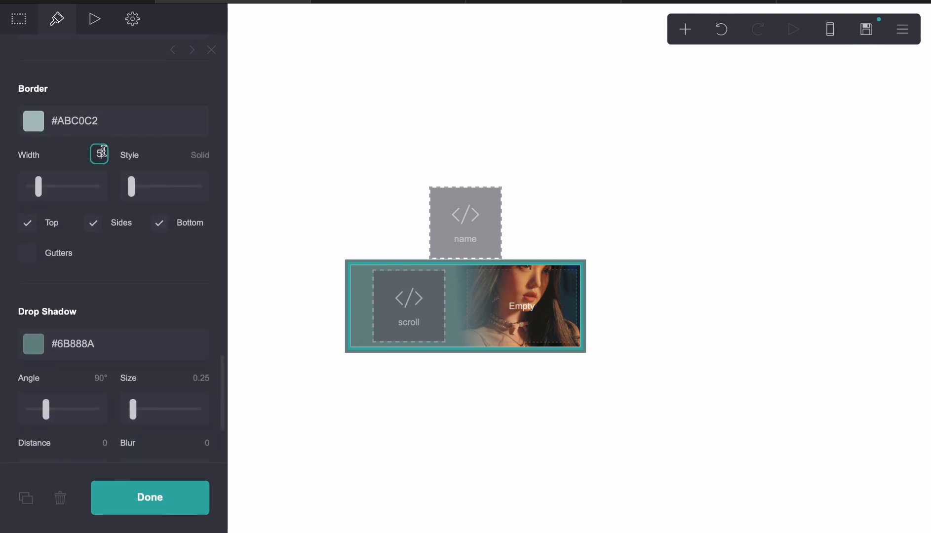
click(418, 375)
click(399, 423)
click(400, 423)
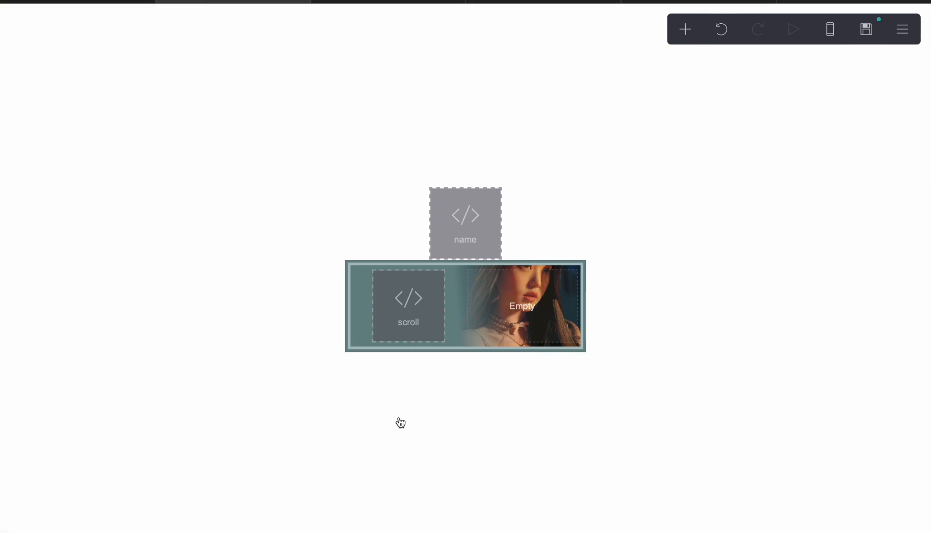
- Save the border and drop shadow changes to the template, checking the open demo page while saving
click(400, 436)
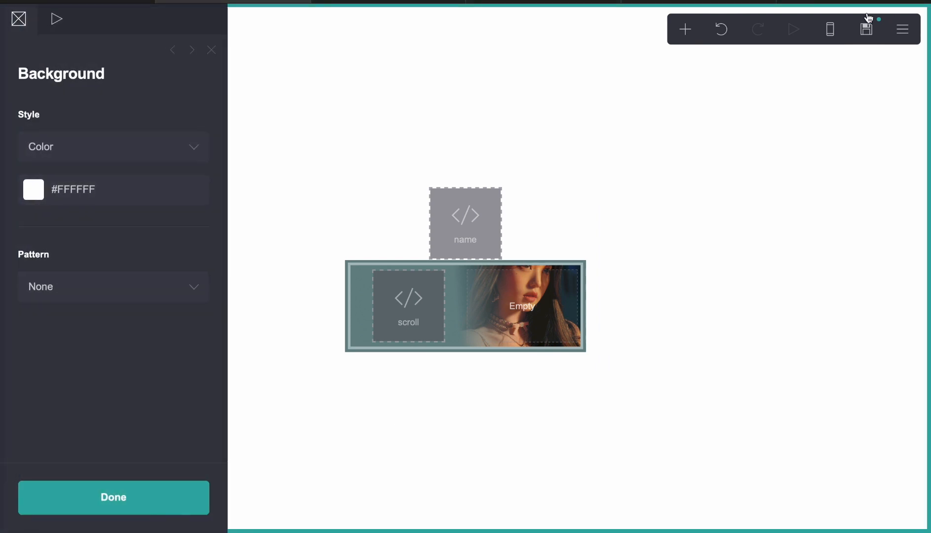
click(867, 28)
click(142, 499)
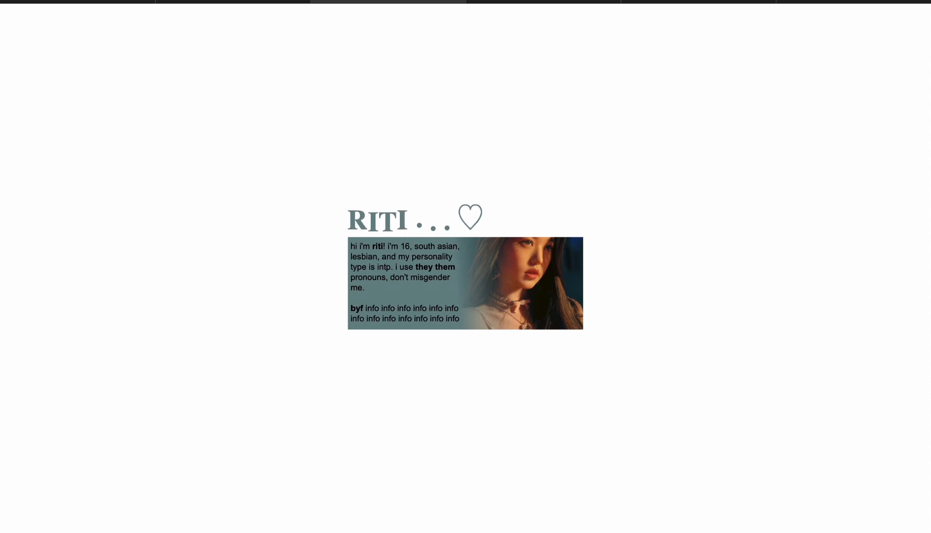
click(277, 1)
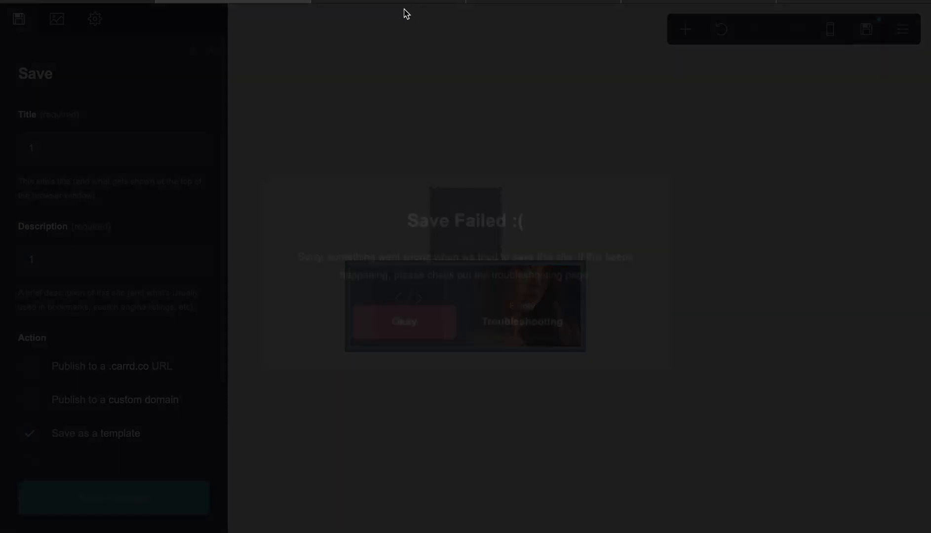
click(400, 1)
click(268, 3)
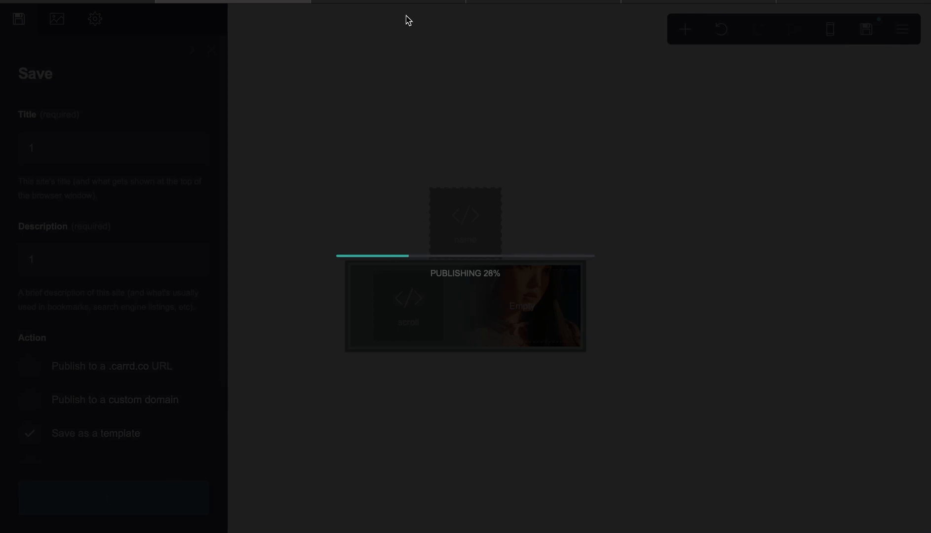
click(407, 3)
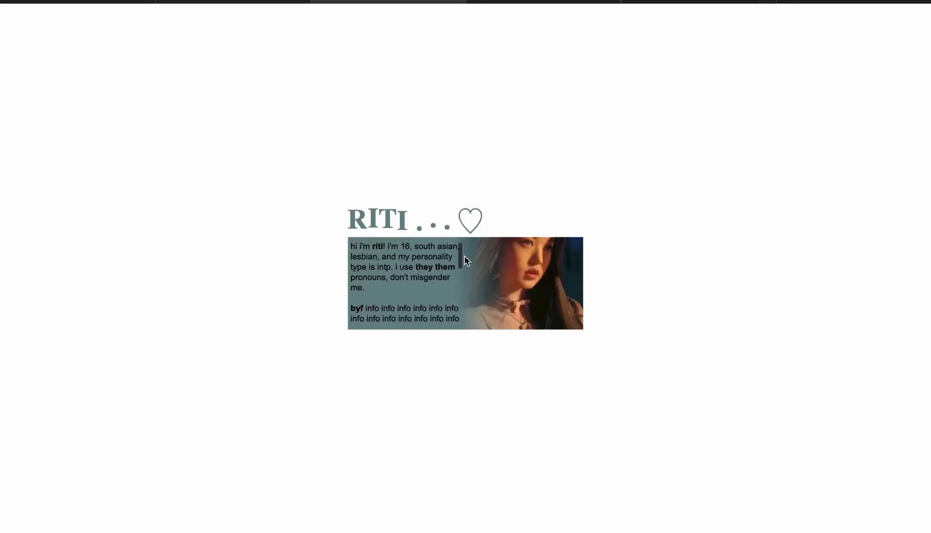
click(276, 1)
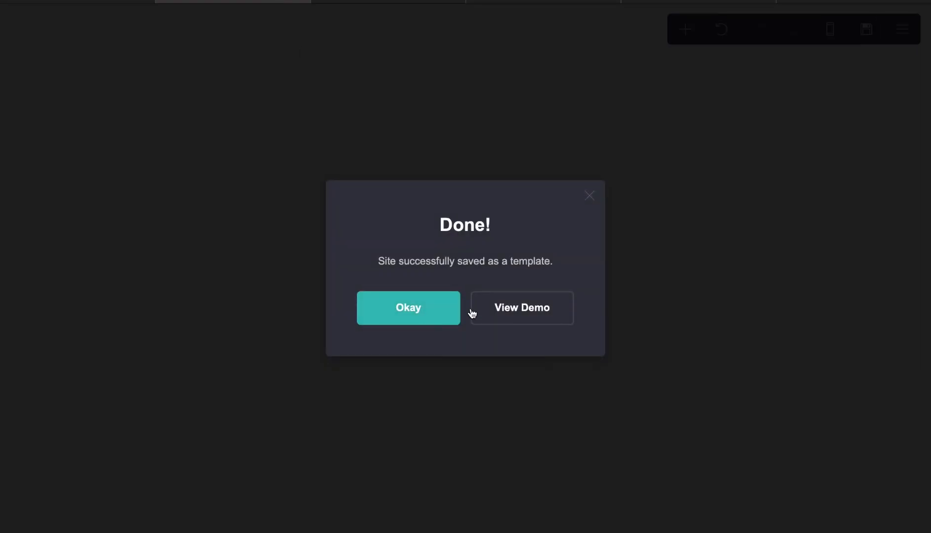
- View the saved demo, scroll through its text box to check the layout, and return to the editor
click(473, 314)
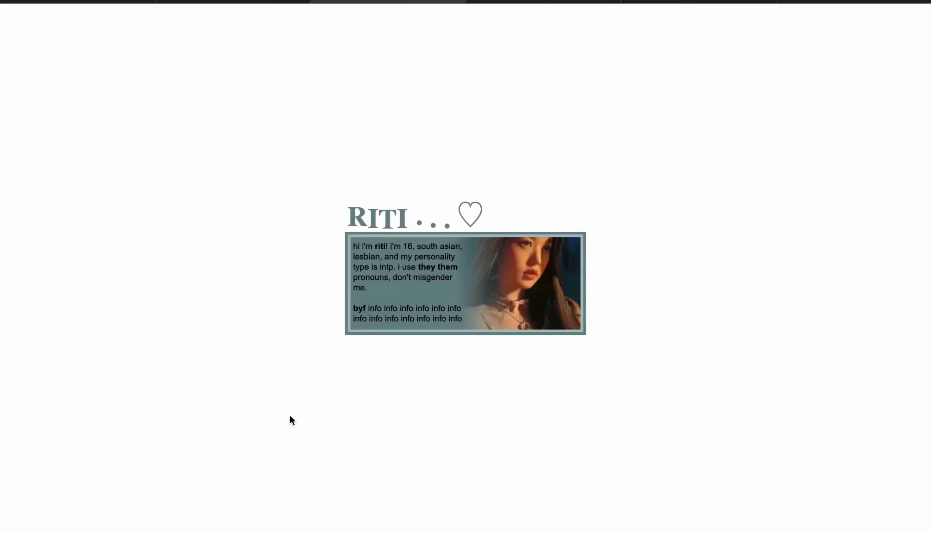
scroll(419, 315, down, 5)
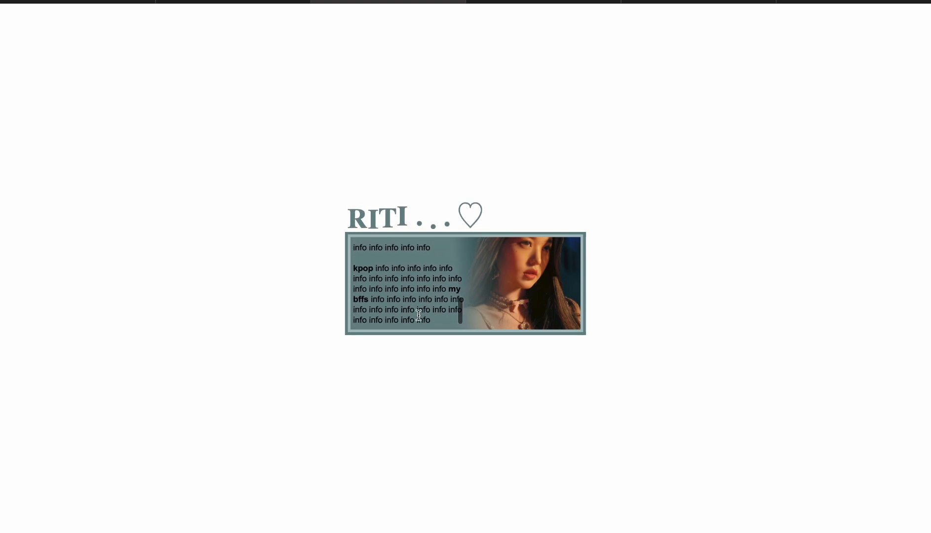
click(232, 9)
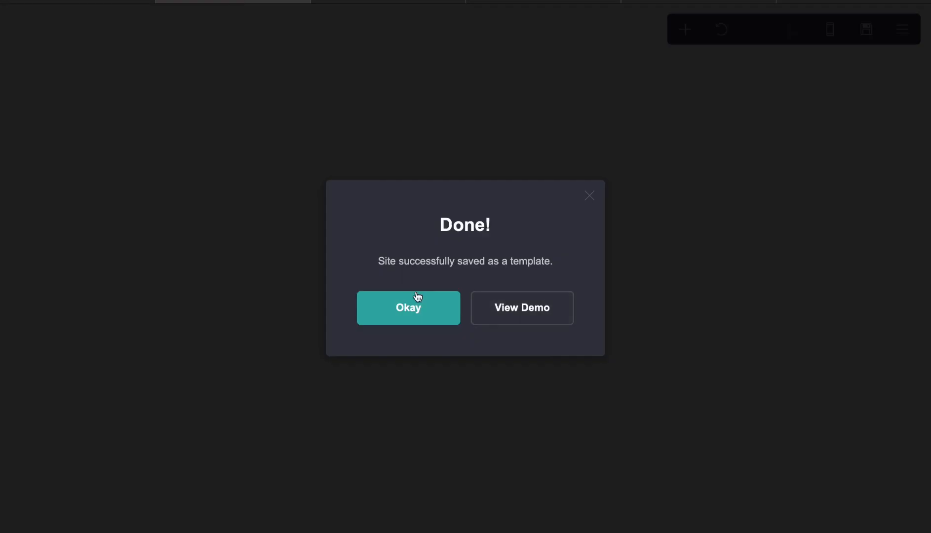
click(415, 297)
- Insert a <p></p> line between the kpop and my bffs paragraphs in the scroll embed's code
click(424, 311)
scroll(102, 282, down, 5)
scroll(102, 283, down, 3)
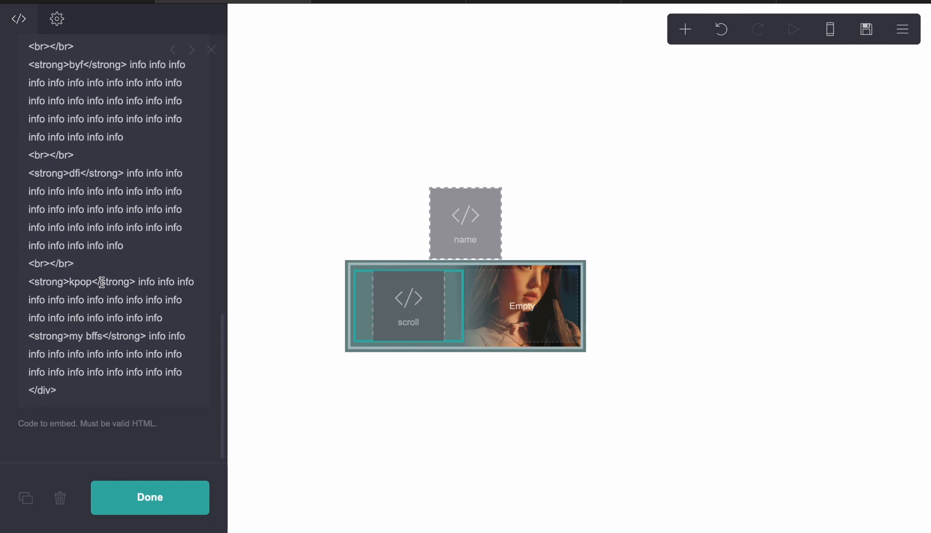
click(171, 314)
key(Return)
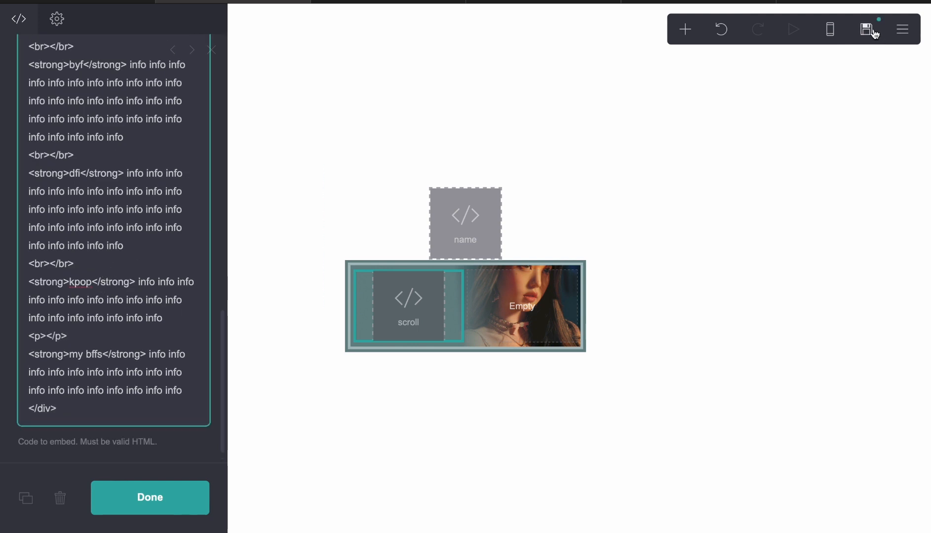
- Save the scroll embed change, scroll through the text box on the demo page to check its spacing, and return to the editor
click(868, 29)
click(108, 511)
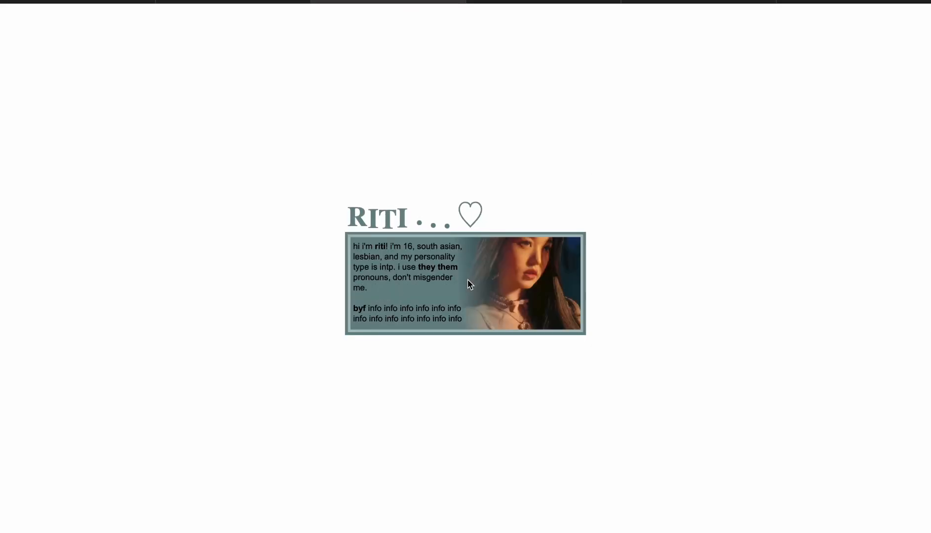
scroll(464, 289, down, 4)
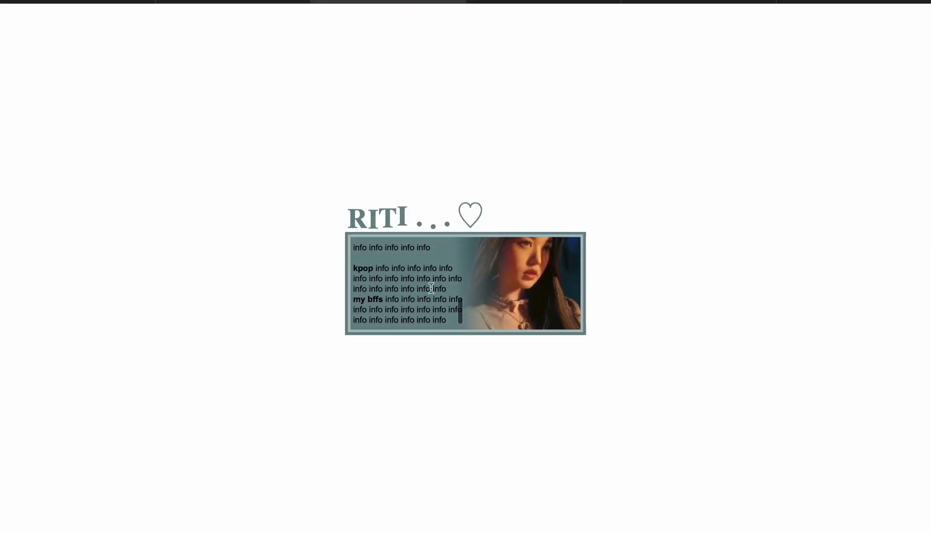
scroll(431, 288, up, 4)
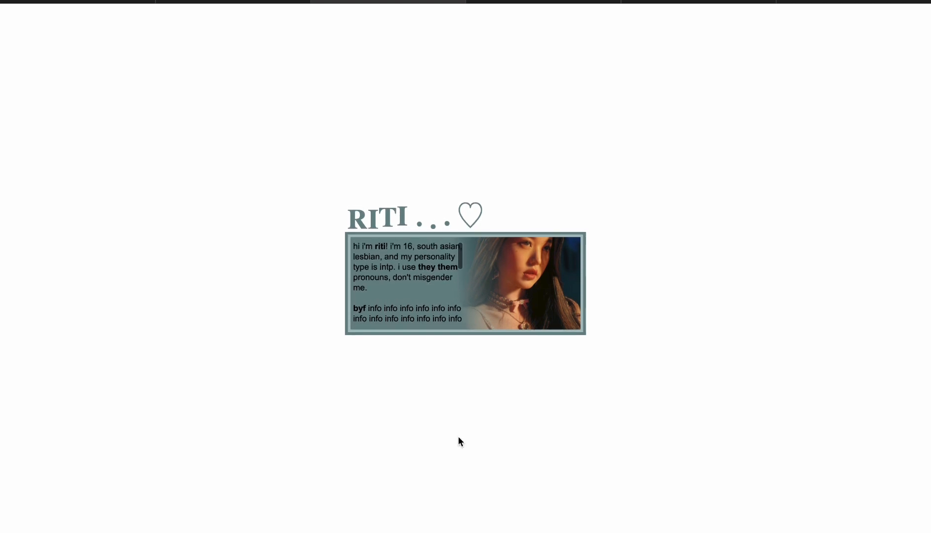
click(247, 2)
- Try #9FBDBF as the first stop color of the image container's gradient overlay, and undo the change
click(402, 318)
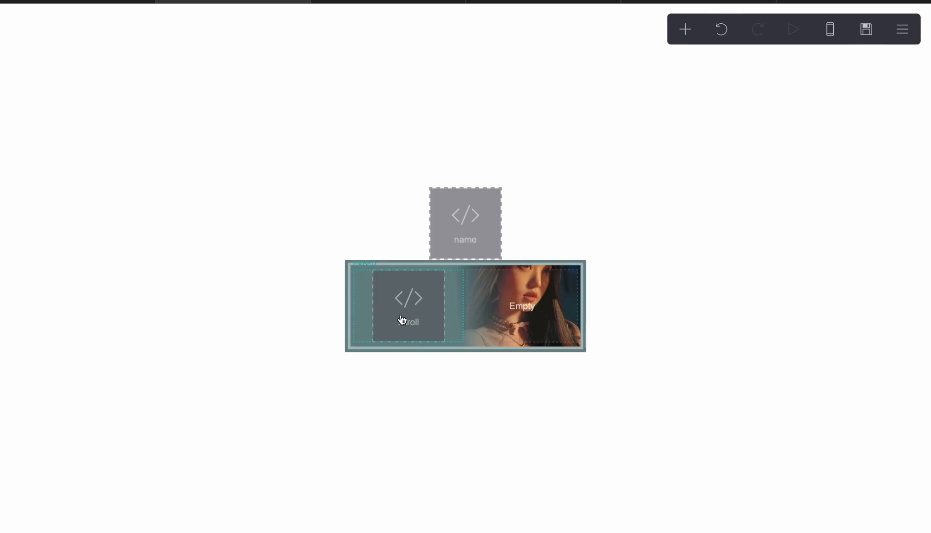
click(560, 289)
scroll(118, 310, down, 2)
scroll(118, 311, up, 8)
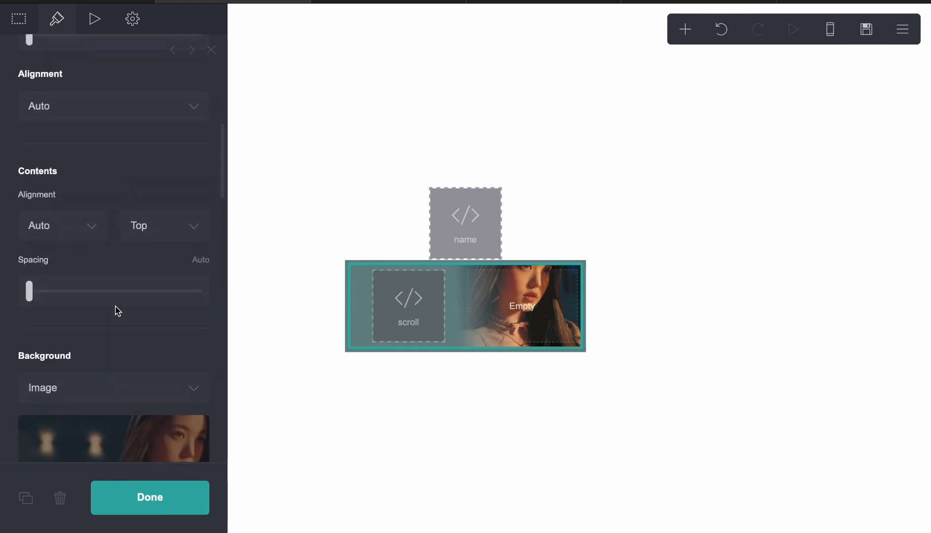
scroll(118, 311, up, 5)
scroll(118, 311, down, 10)
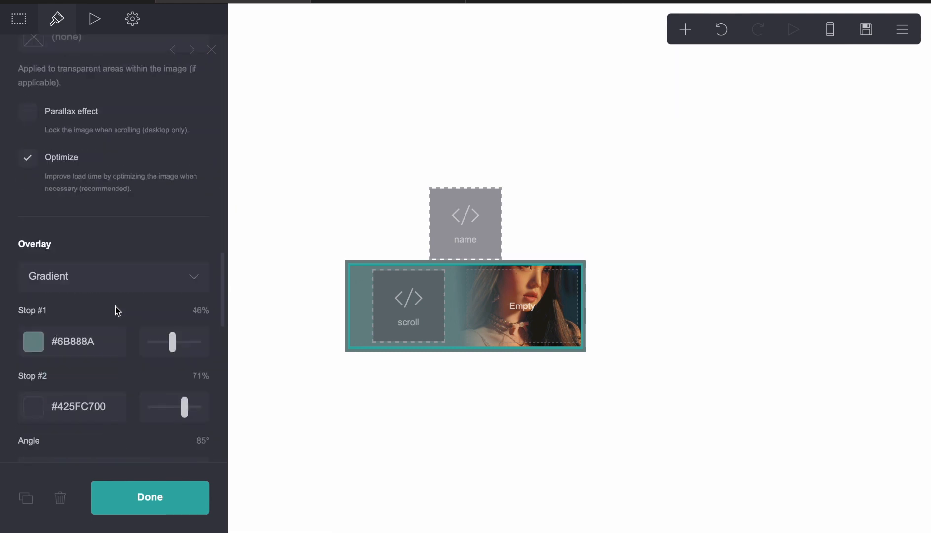
scroll(118, 311, down, 5)
scroll(114, 307, up, 1)
click(78, 83)
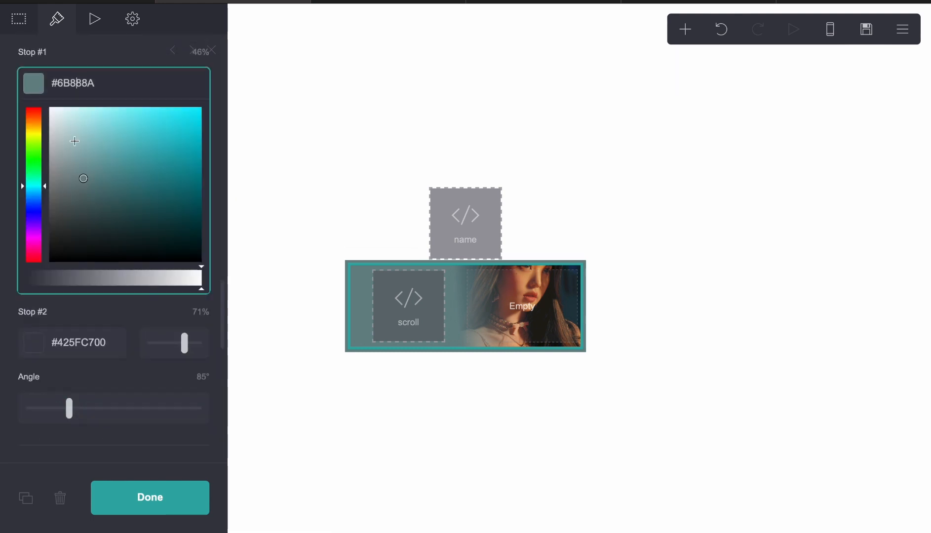
click(75, 146)
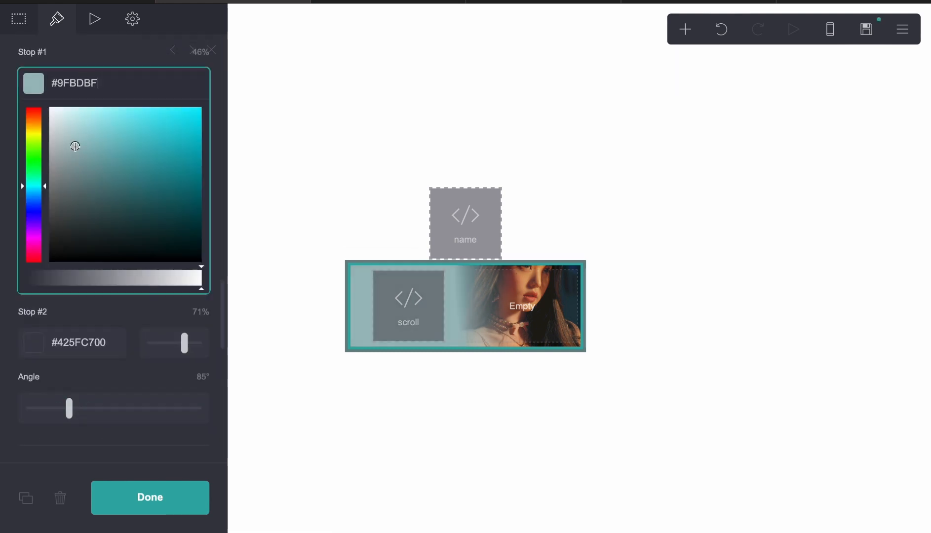
click(301, 349)
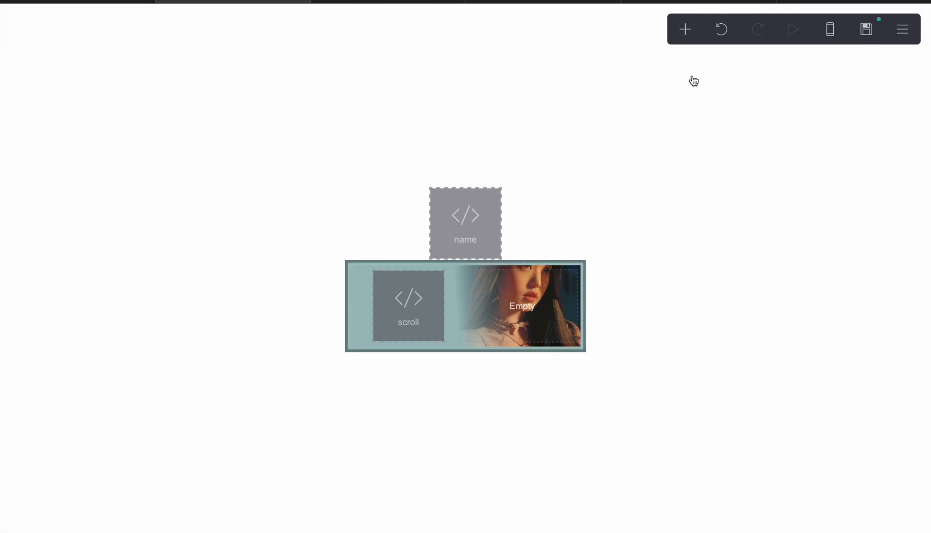
click(709, 32)
- Try #6B878A as the image container's border color
click(374, 264)
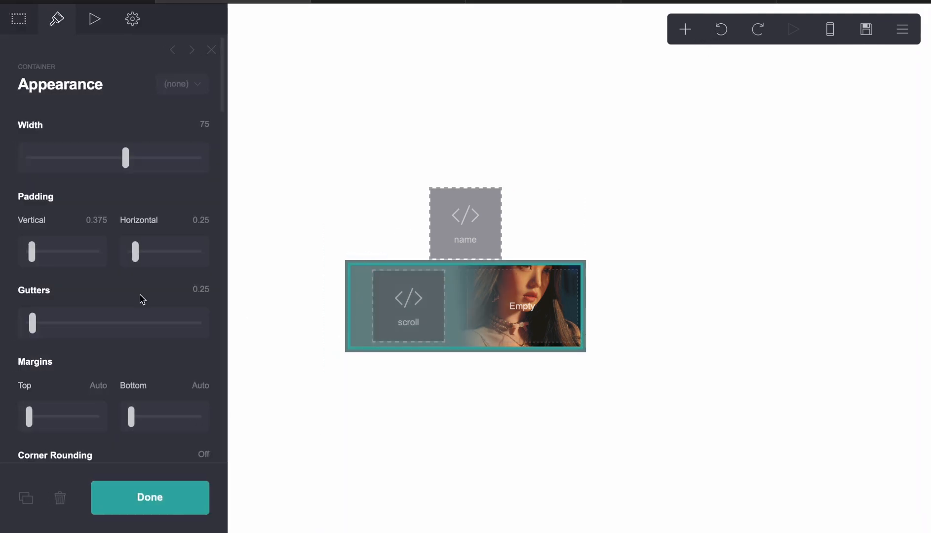
scroll(142, 300, down, 15)
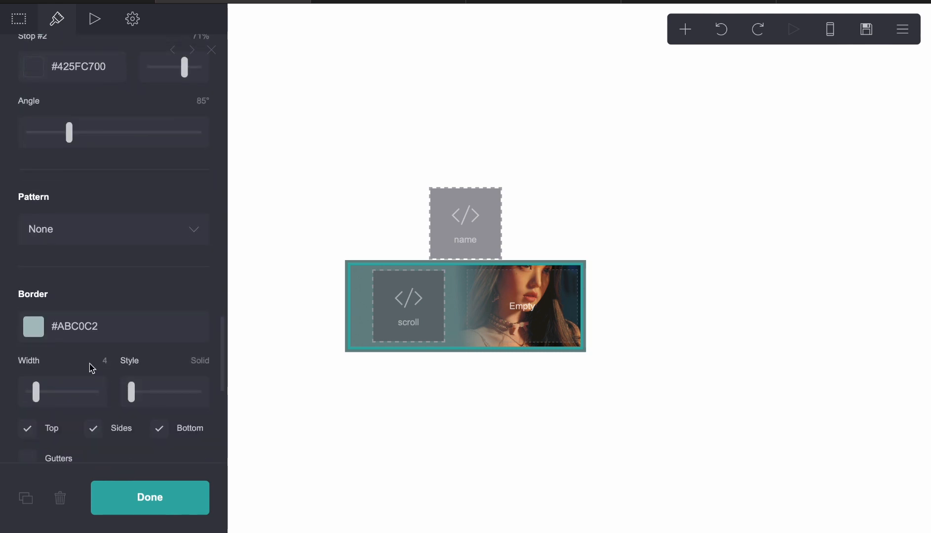
click(80, 327)
click(71, 419)
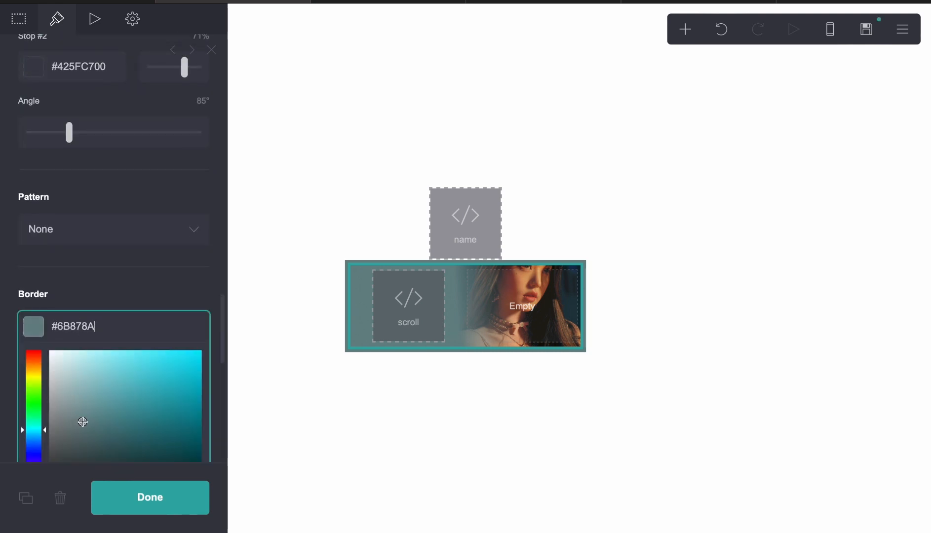
click(271, 427)
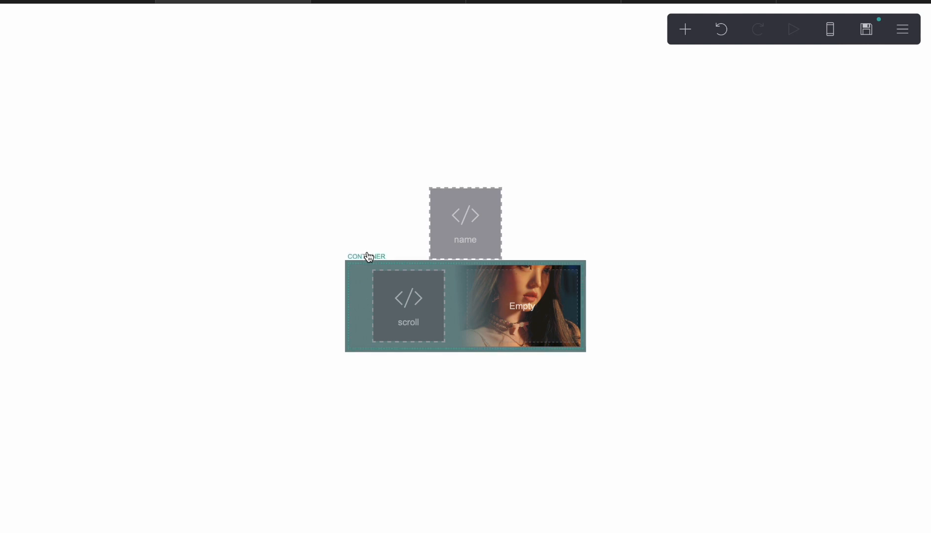
- Set the image container's border color to the pale tint #D3DFE0
click(368, 256)
scroll(98, 270, down, 12)
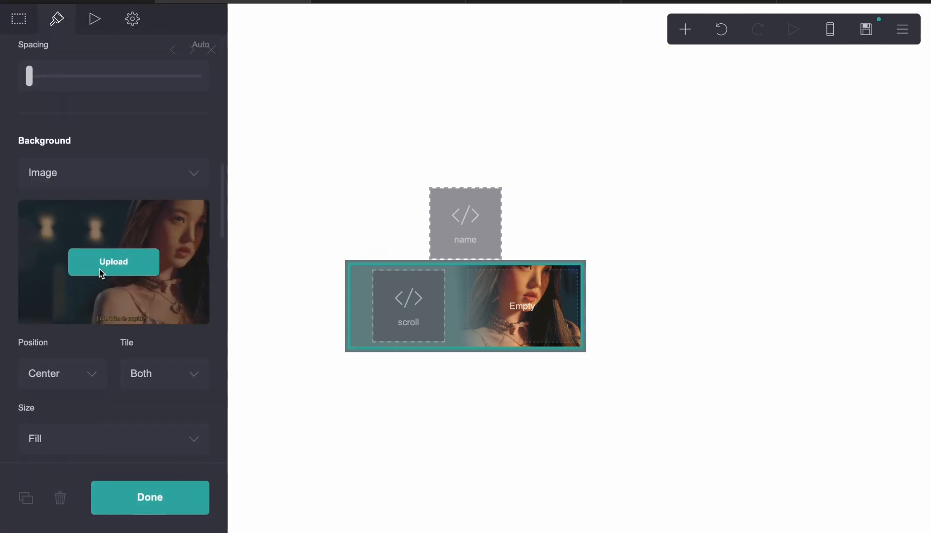
scroll(72, 308, down, 10)
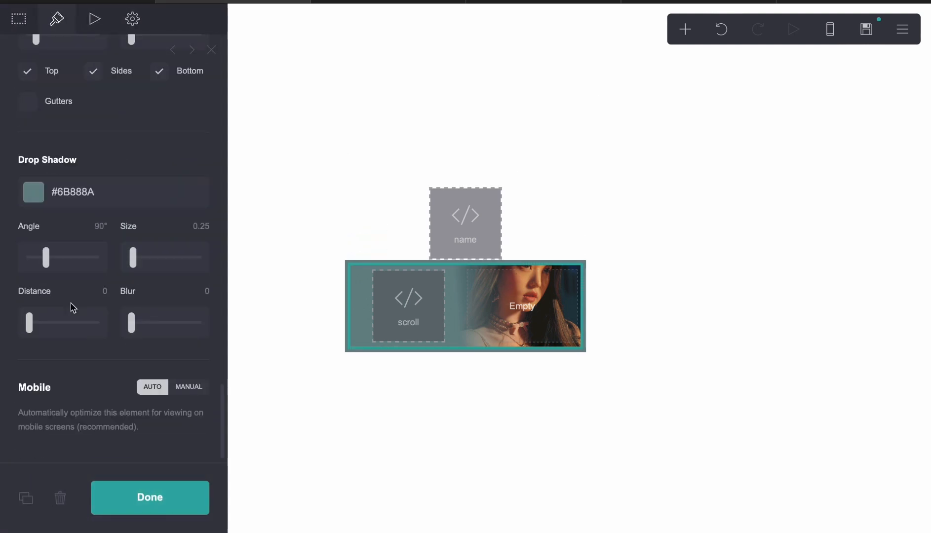
click(86, 260)
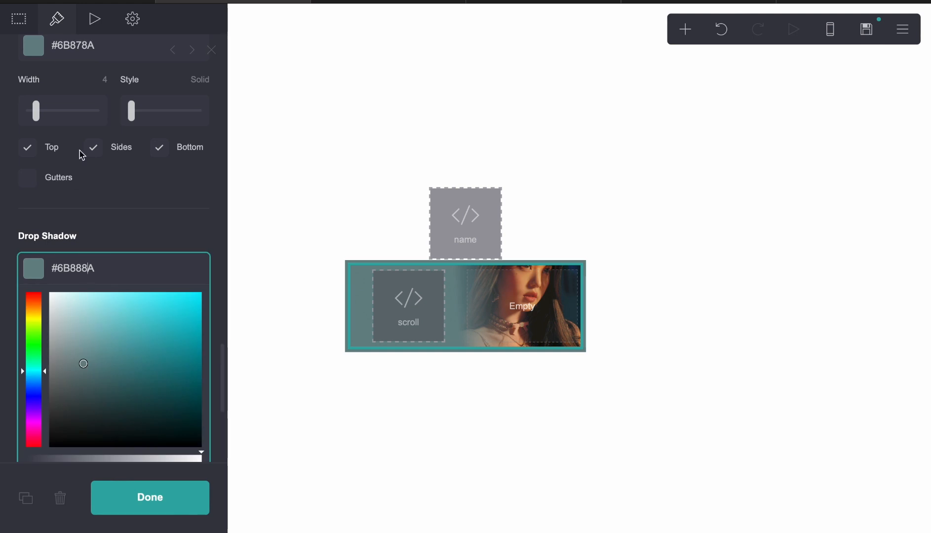
click(77, 206)
scroll(84, 168, up, 2)
click(96, 127)
click(75, 181)
drag(74, 181, 58, 170)
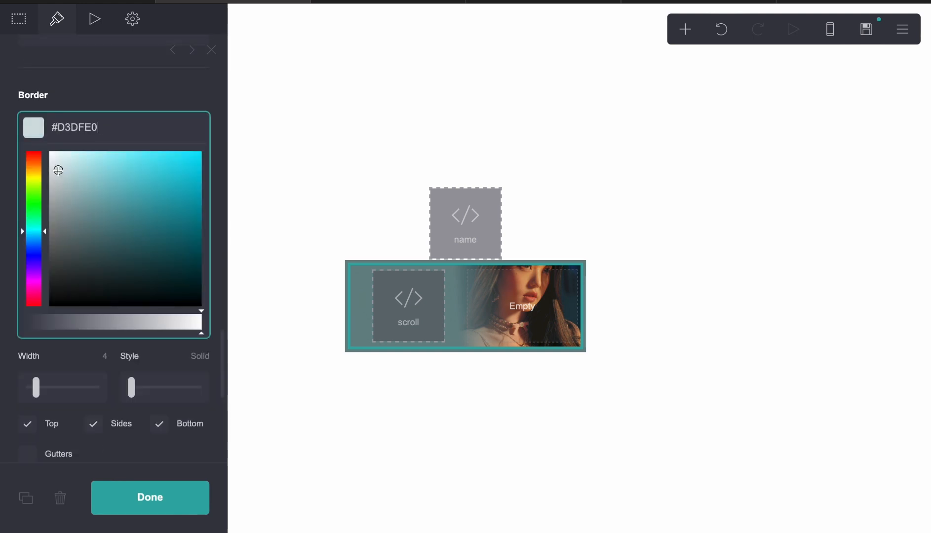
click(273, 330)
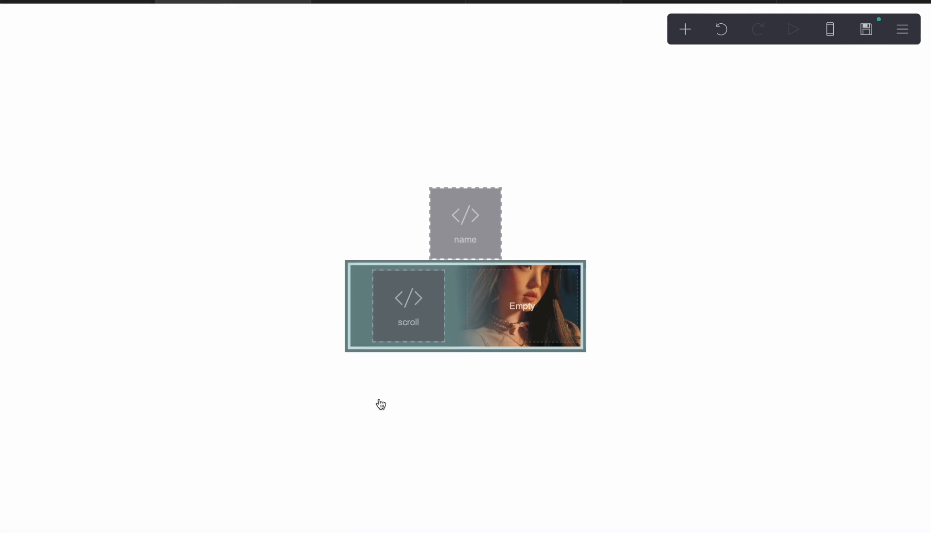
- Change the image container's drop shadow to a lighter gray-teal shade
click(587, 267)
scroll(196, 277, down, 15)
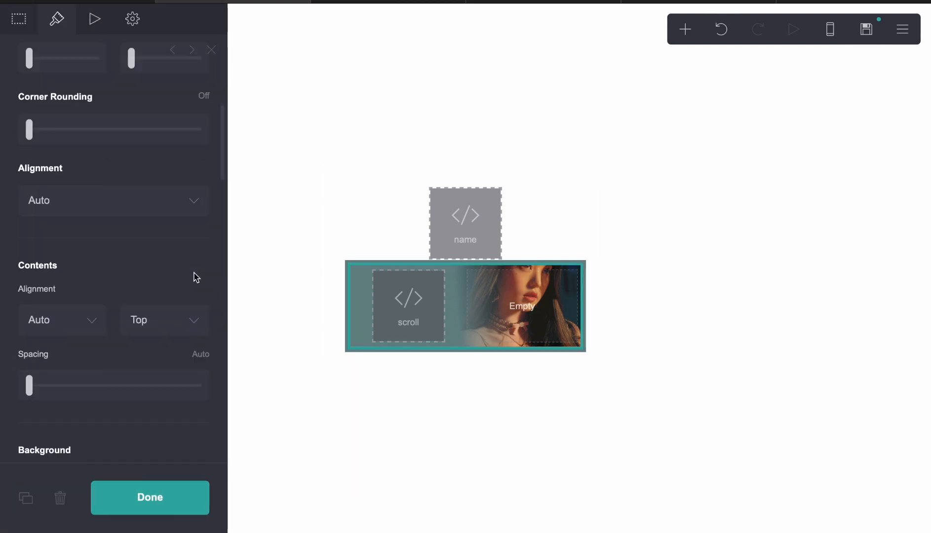
scroll(84, 197, down, 5)
click(82, 195)
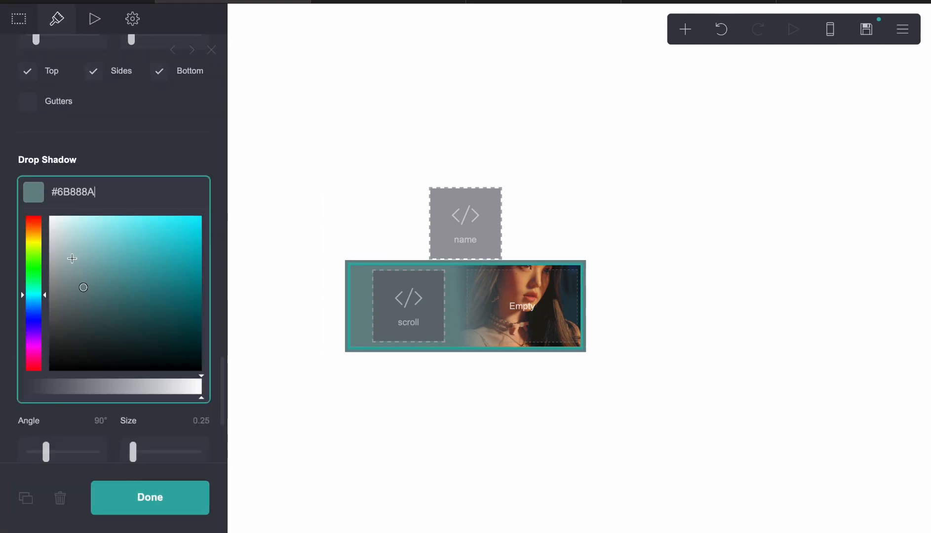
click(64, 266)
click(347, 430)
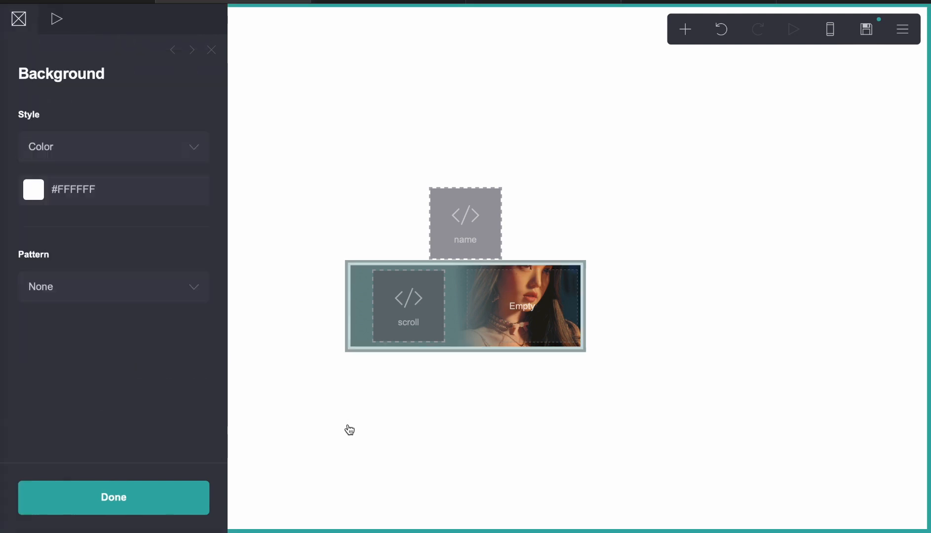
- Save the new border and drop shadow colors and check the demo page, scrolling its text box to the end and back
click(853, 31)
click(121, 500)
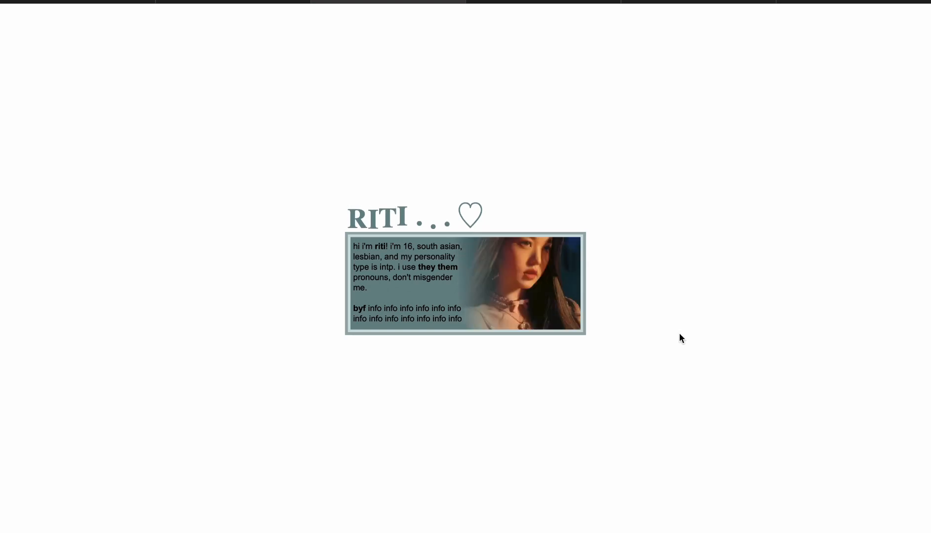
scroll(405, 301, down, 5)
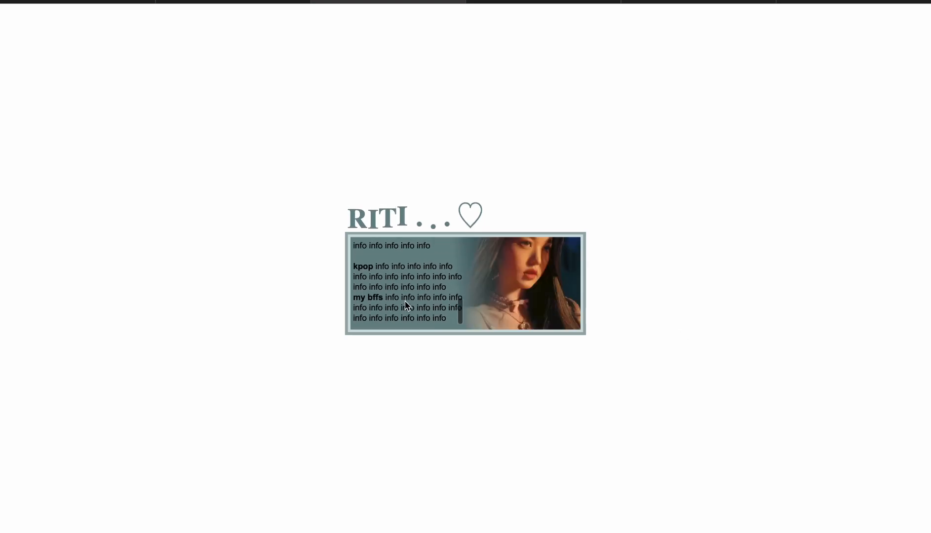
scroll(406, 301, up, 5)
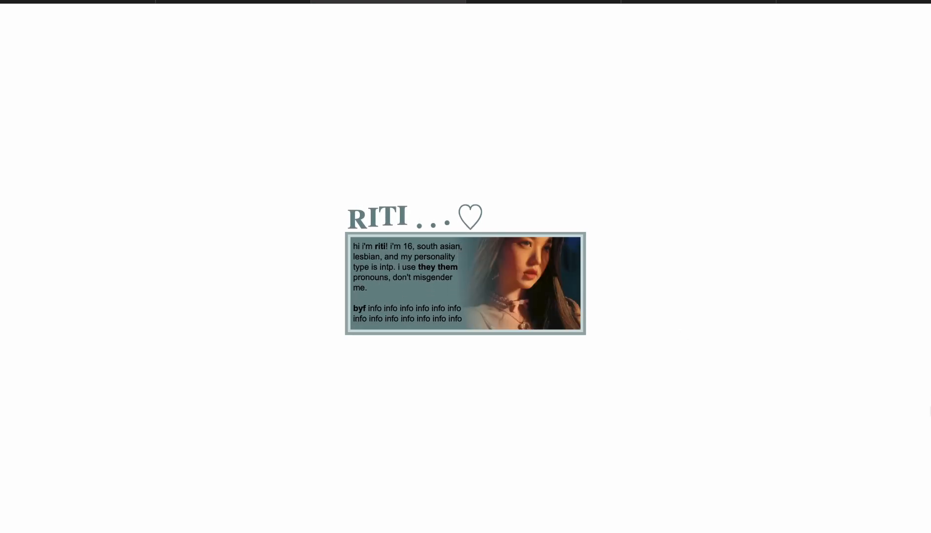